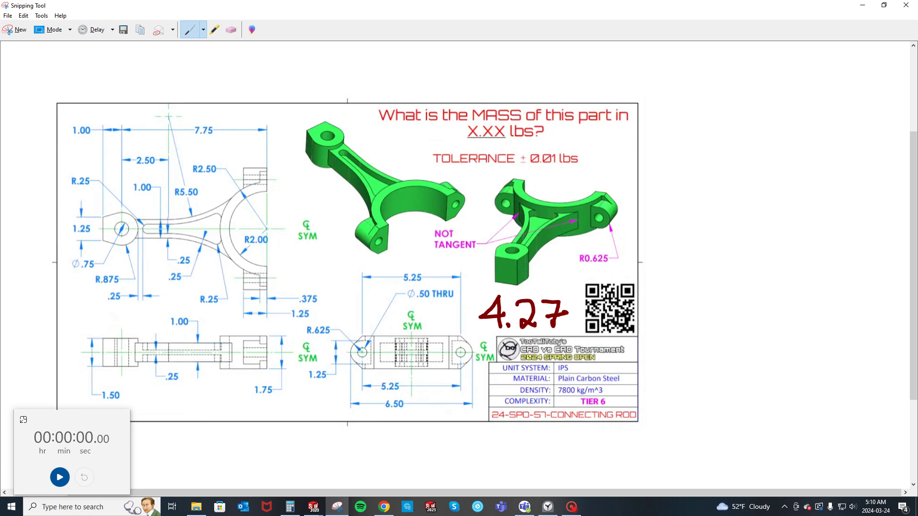
# Step: Switch from the drawing image to SOLIDWORKS and start the stopwatch
pyautogui.click(383, 507)
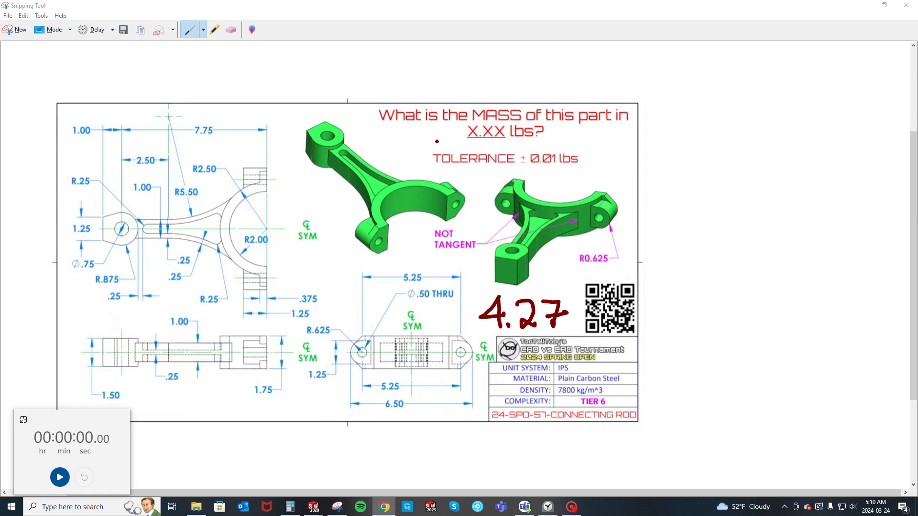
pyautogui.moveTo(328, 6); pyautogui.dragTo(917, 119)
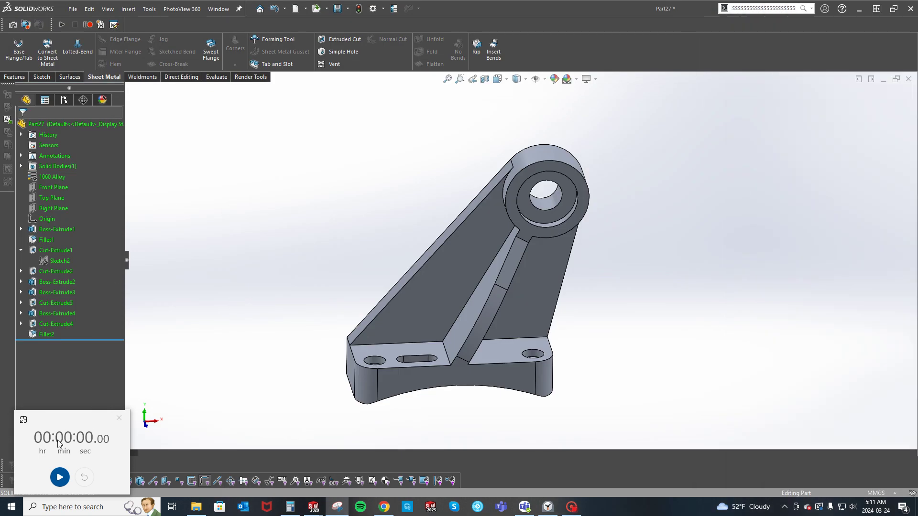
pyautogui.click(57, 477)
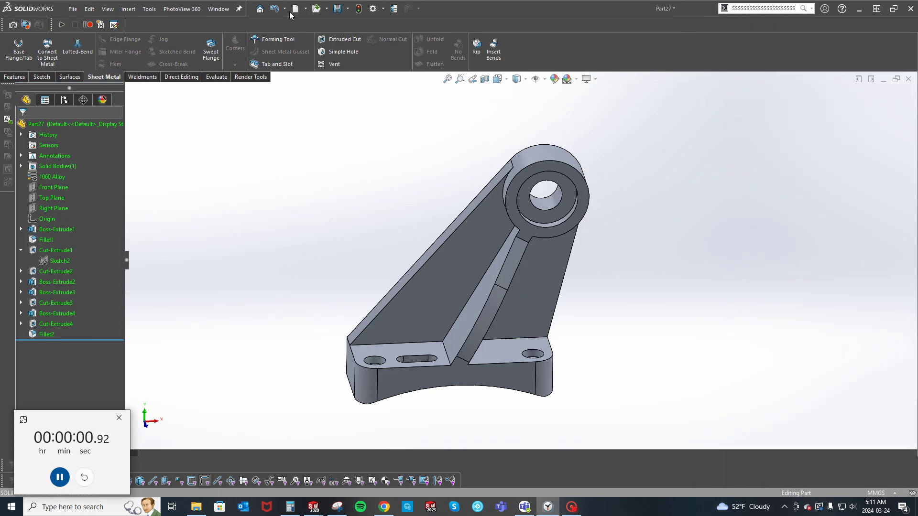
# Step: Create a new part from the IPS - PLAIN CARBON STEEL template and open a sketch on the Top Plane
pyautogui.click(292, 9)
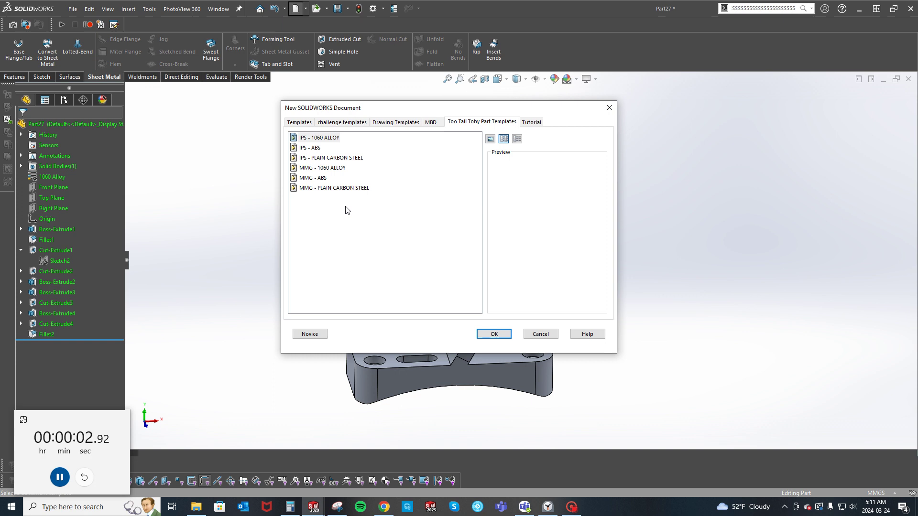
pyautogui.doubleClick(313, 158)
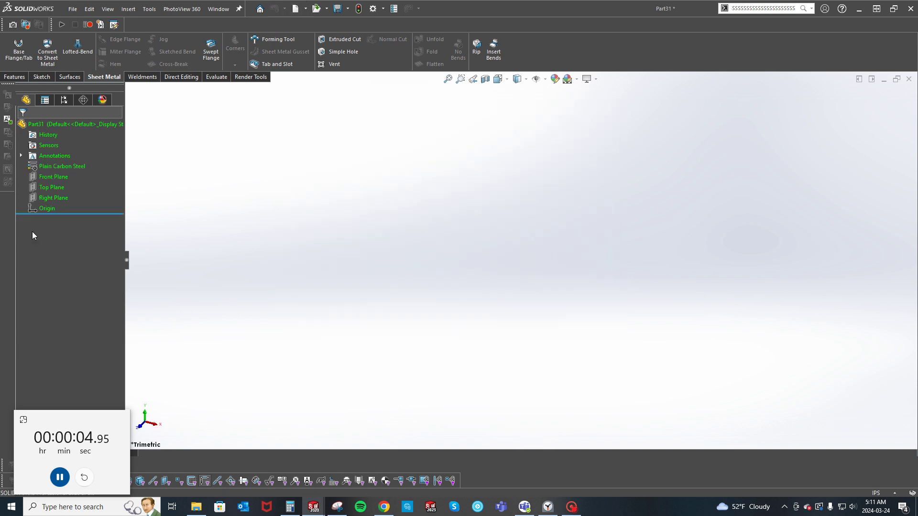
pyautogui.click(50, 186)
pyautogui.click(72, 173)
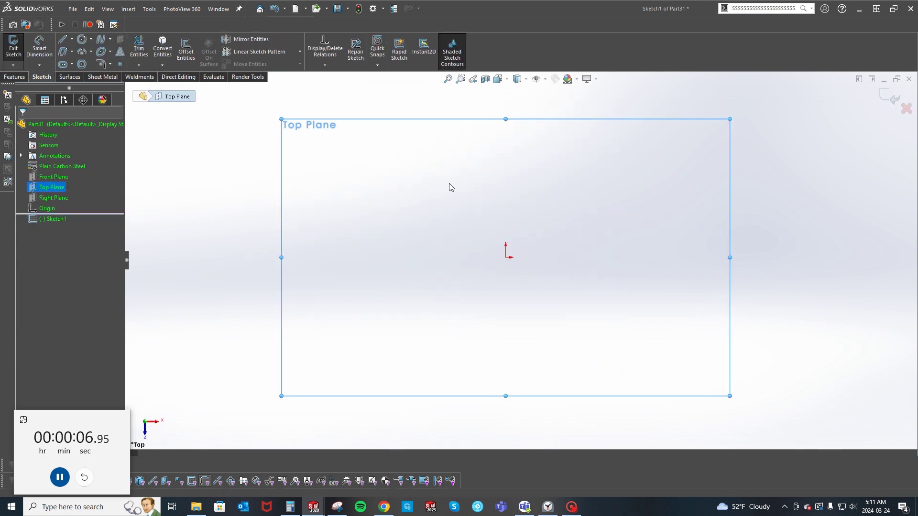
# Step: Sketch two concentric circles centred on the origin with diameters of 5 in and 4 in
pyautogui.press('c')
pyautogui.click(506, 257)
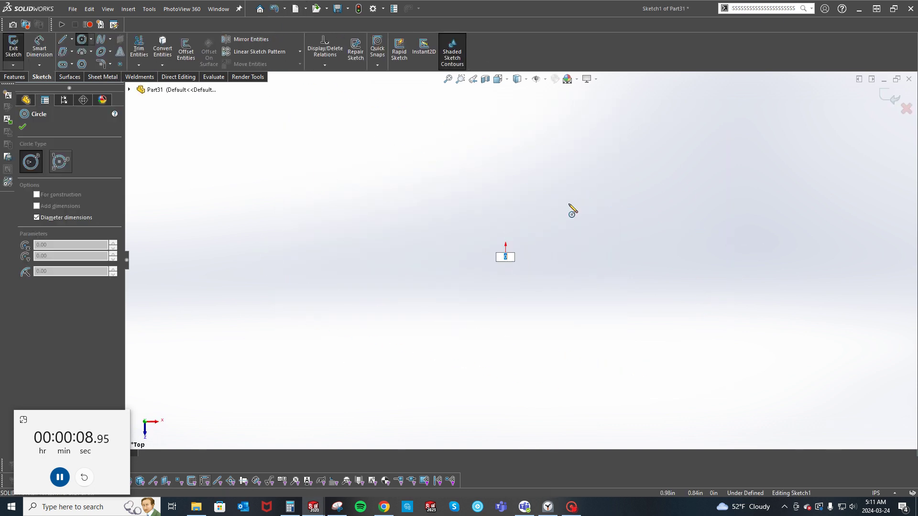
pyautogui.write('5')
pyautogui.press('Return')
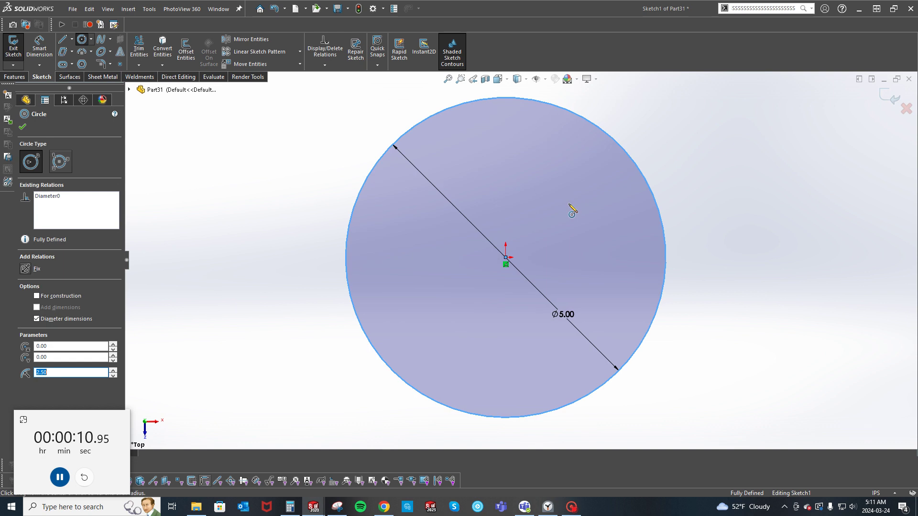
pyautogui.click(506, 258)
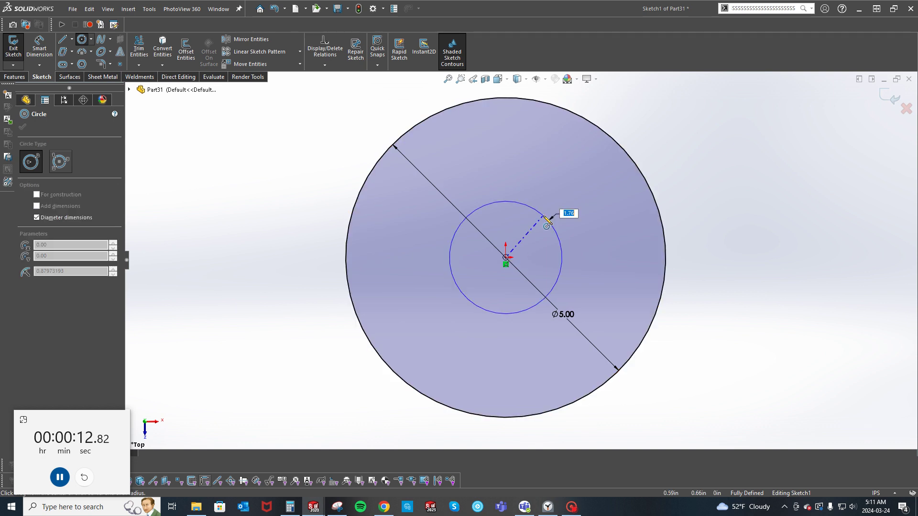
pyautogui.write('4')
pyautogui.press('Return')
# Step: Draw a vertical line through the origin from the top to the bottom quadrant of the 5 in circle
pyautogui.press('s')
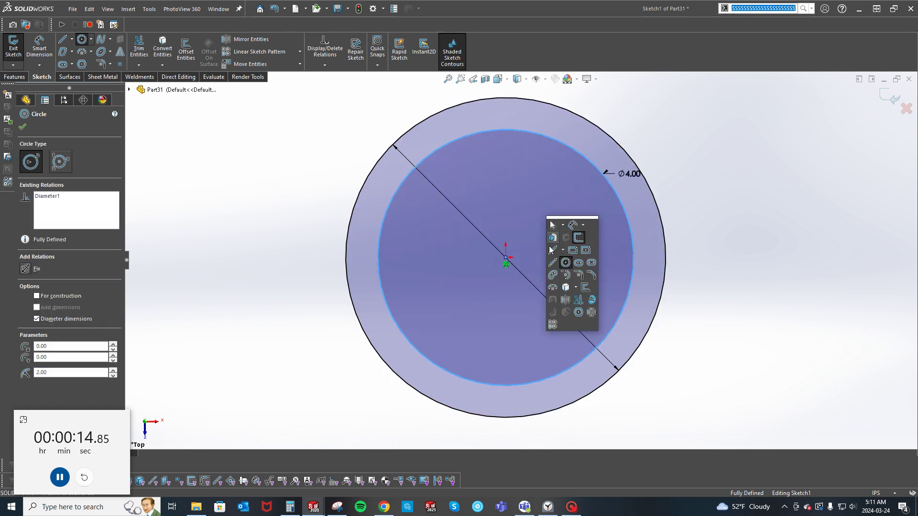
pyautogui.click(552, 250)
pyautogui.click(506, 98)
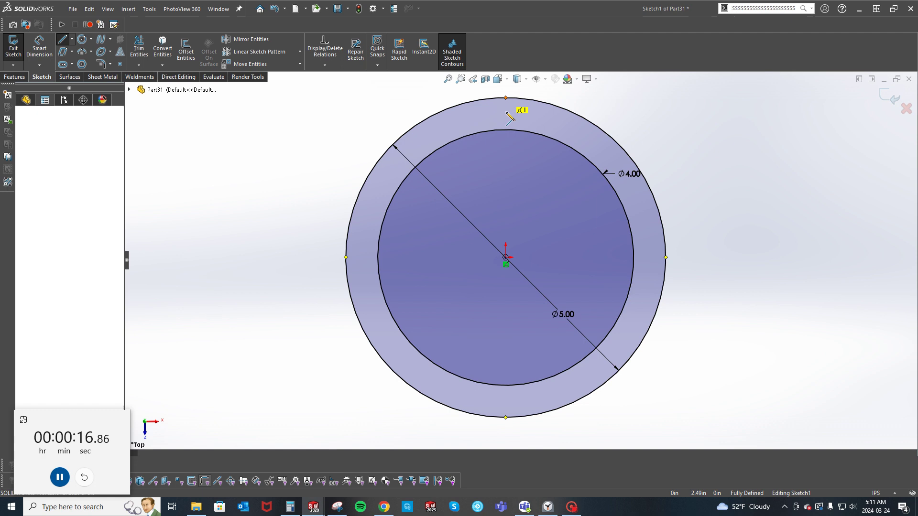
pyautogui.click(506, 417)
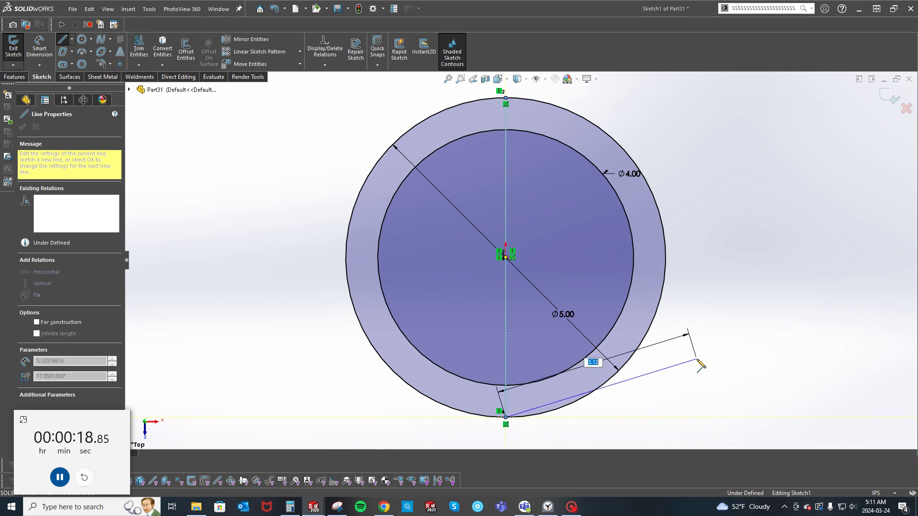
pyautogui.rightClick(697, 362)
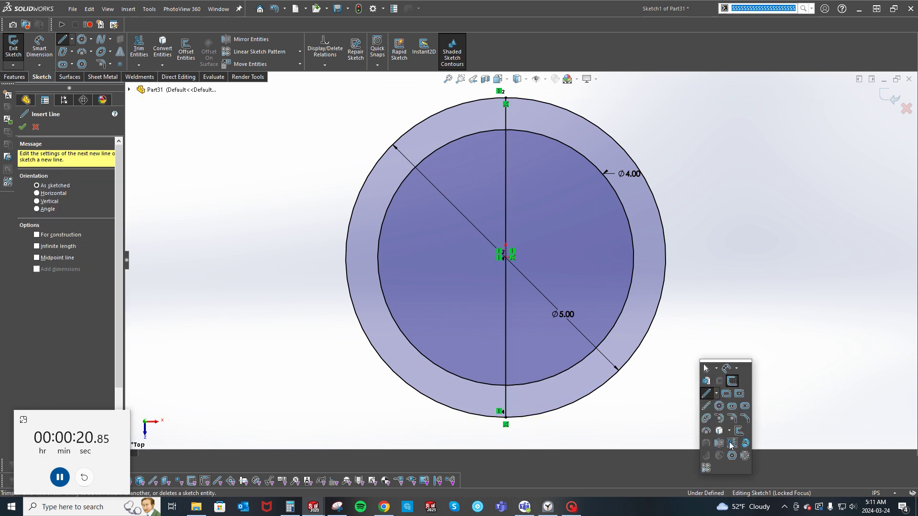
# Step: Trim the right halves of both circles and the line inside the inner circle, leaving a closed C-shaped half ring
pyautogui.click(717, 410)
pyautogui.press('t')
pyautogui.moveTo(707, 389); pyautogui.dragTo(495, 237)
pyautogui.scroll(3, 469, 230)
pyautogui.press('Escape')
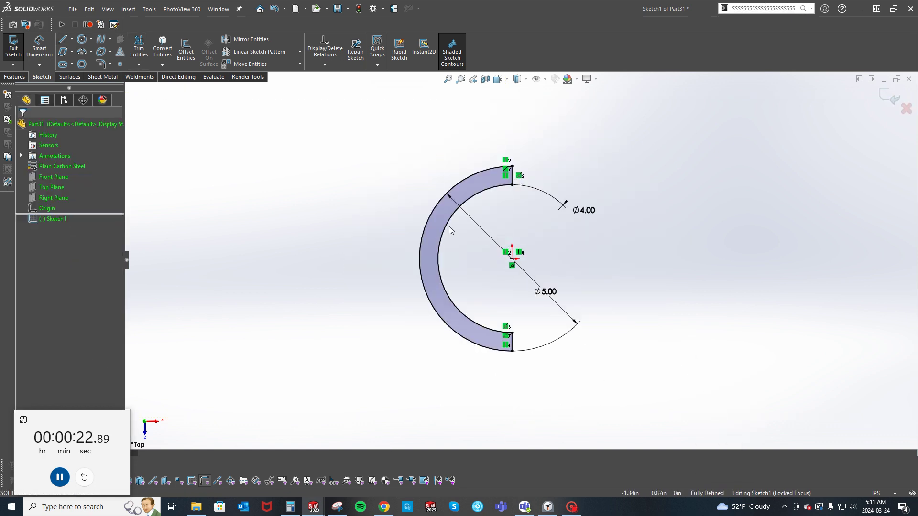
# Step: Sketch a circle with a diameter of .875*2 in to the left of the half ring, level with the origin
pyautogui.press('c')
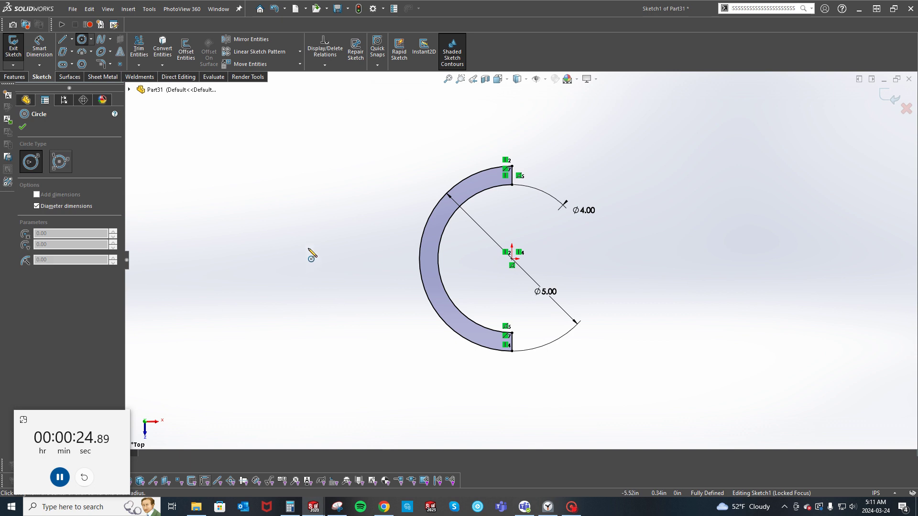
pyautogui.click(307, 259)
pyautogui.click(307, 259)
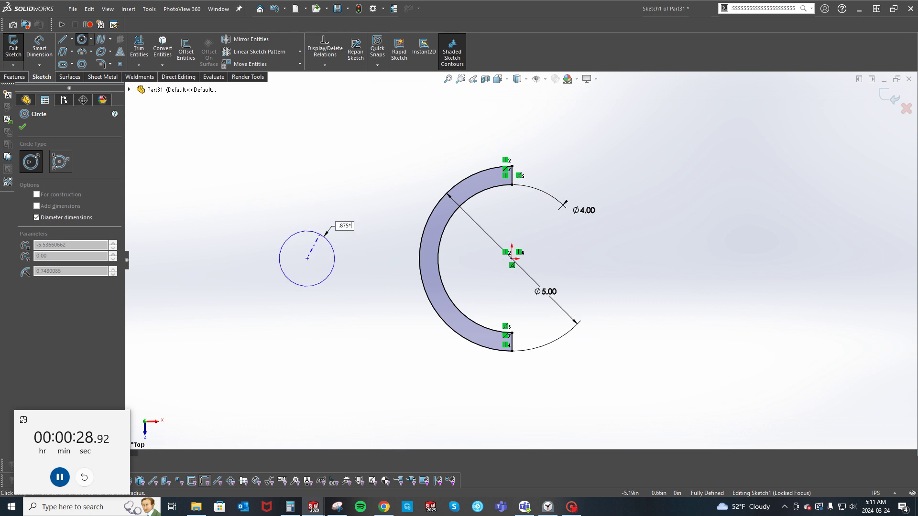
pyautogui.write('.875*2')
pyautogui.press('Return')
# Step: Draw a separate 1.25 in vertical line above and to the left of the small circle
pyautogui.press('s')
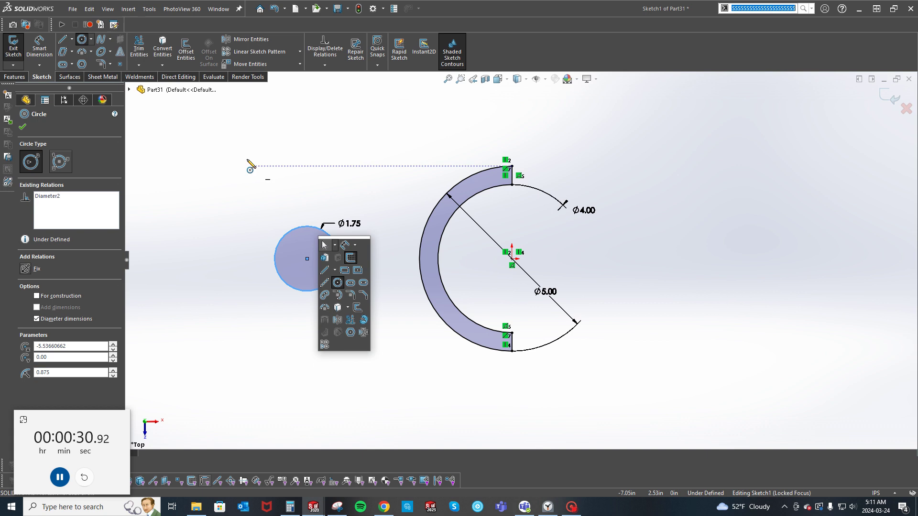
pyautogui.press('l')
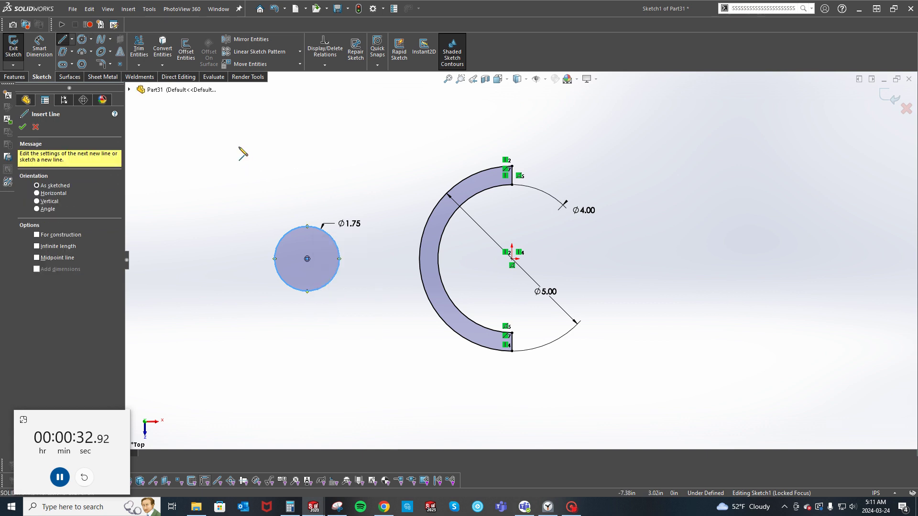
pyautogui.click(238, 148)
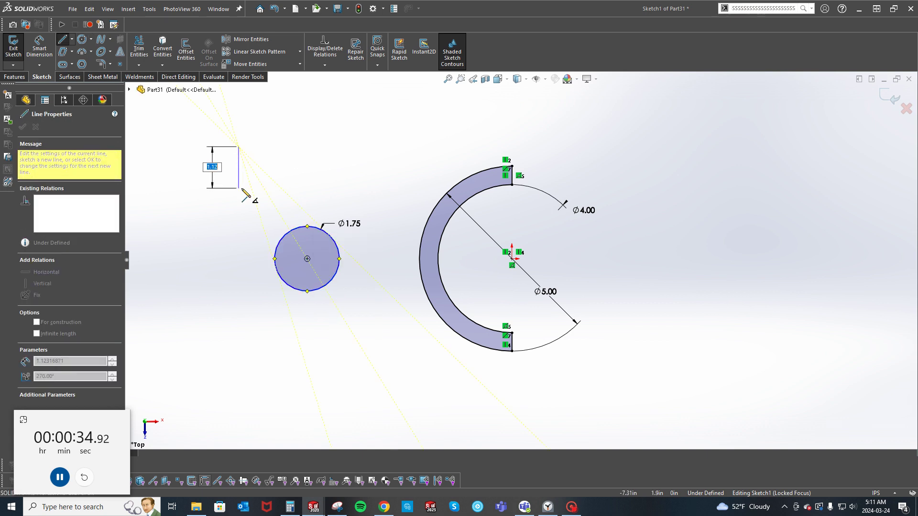
pyautogui.write('1.25')
pyautogui.press('Return')
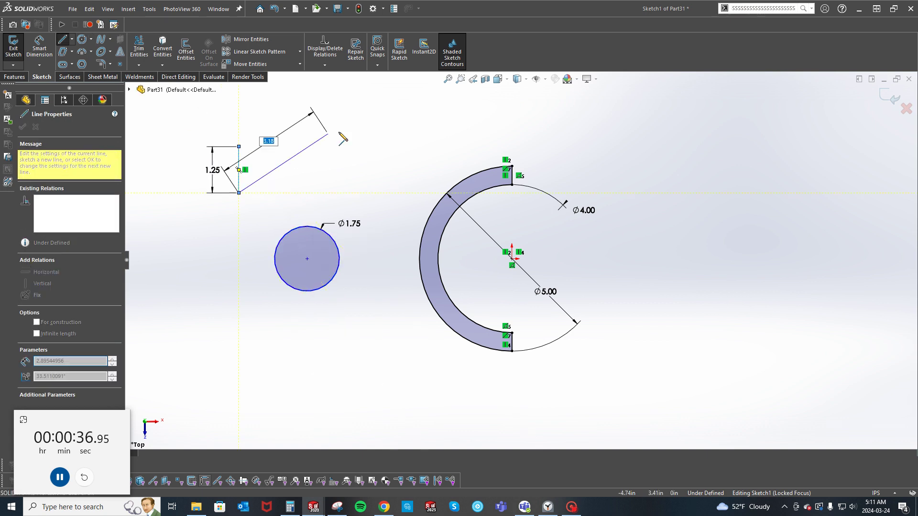
pyautogui.press('Escape')
pyautogui.press('Escape')
# Step: Add a horizontal relation between the small circle's centre and the origin
pyautogui.click(307, 255)
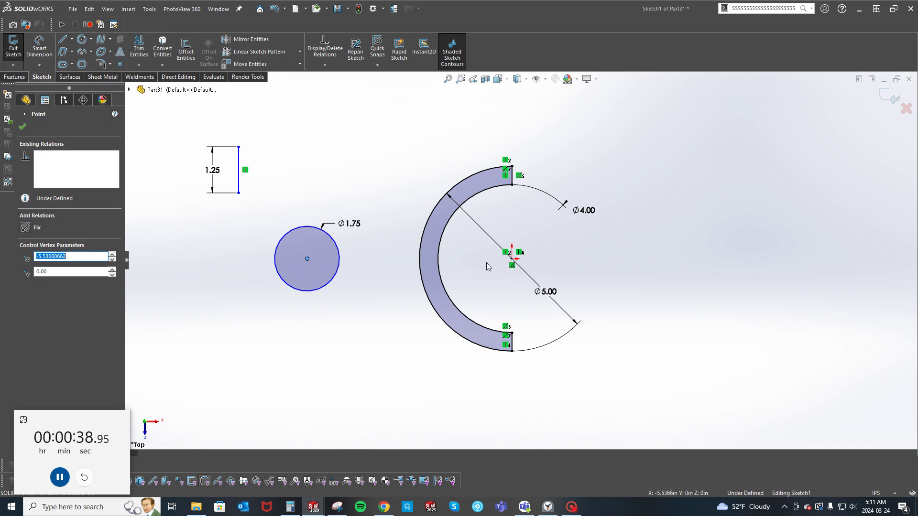
pyautogui.keyDown('ctrl'); pyautogui.click(511, 261); pyautogui.keyUp('ctrl')
pyautogui.click(537, 218)
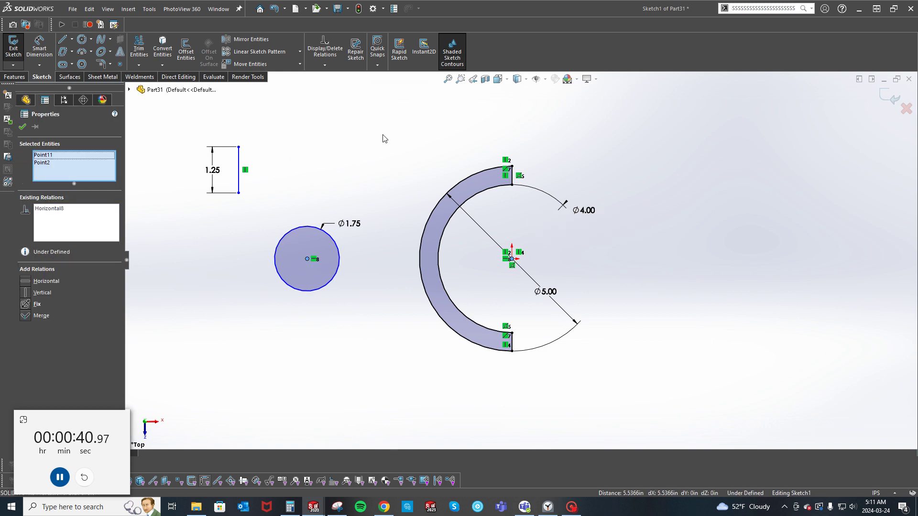
pyautogui.press('Escape')
# Step: Align the midpoint of the 1.25 in vertical line horizontally with the small circle's centre
pyautogui.rightClick(239, 160)
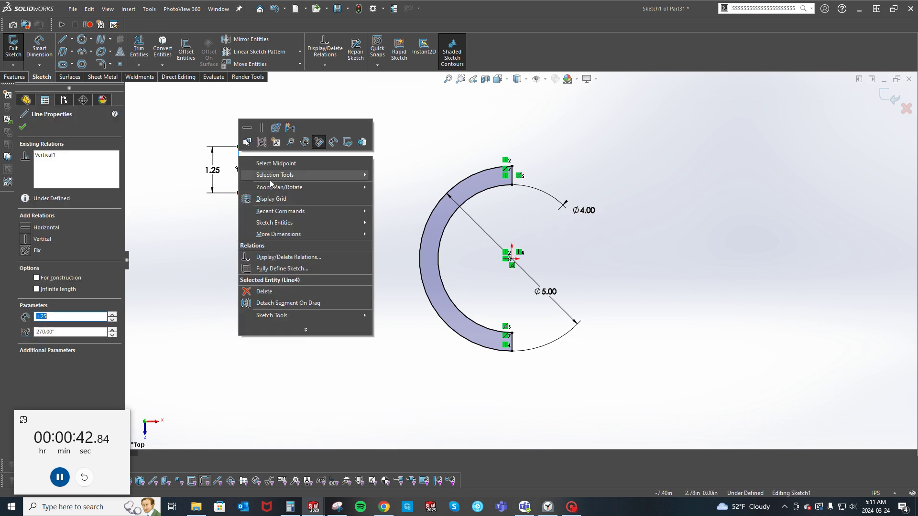
pyautogui.click(271, 167)
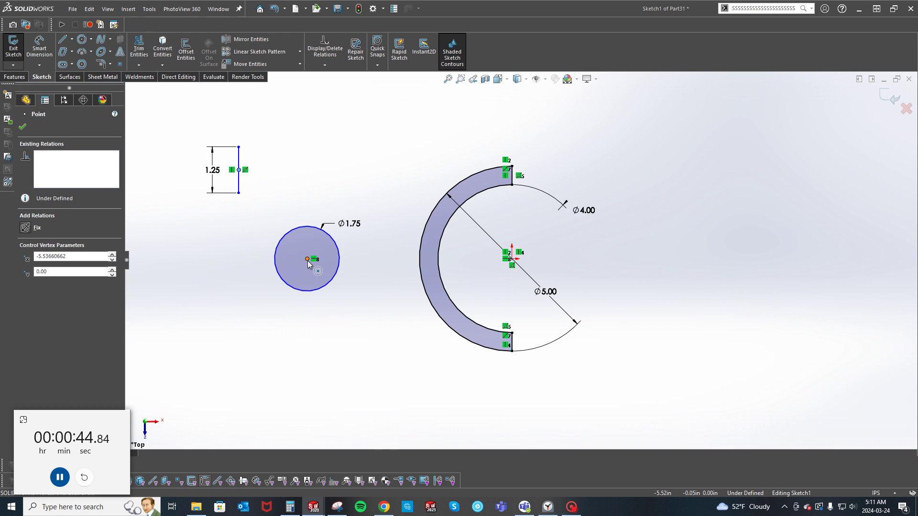
pyautogui.keyDown('ctrl'); pyautogui.click(307, 259); pyautogui.keyUp('ctrl')
pyautogui.click(336, 218)
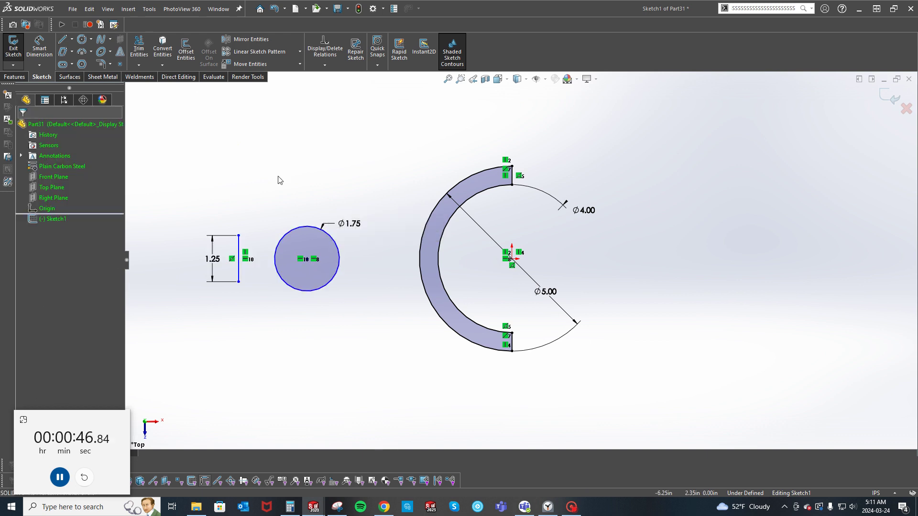
# Step: Draw a line from the vertical line's upper endpoint to the top of the small circle, tangent to the circle
pyautogui.press('s')
pyautogui.click(279, 224)
pyautogui.scroll(-6, 223, 249)
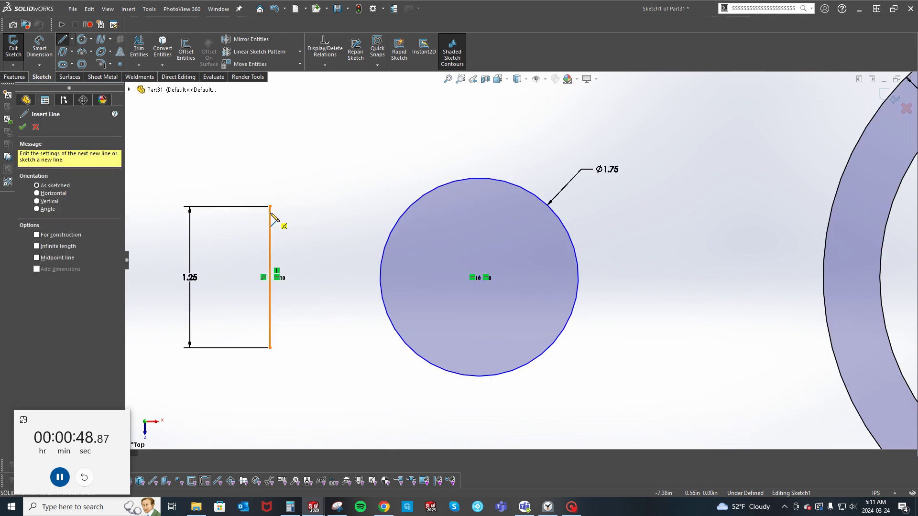
pyautogui.click(271, 207)
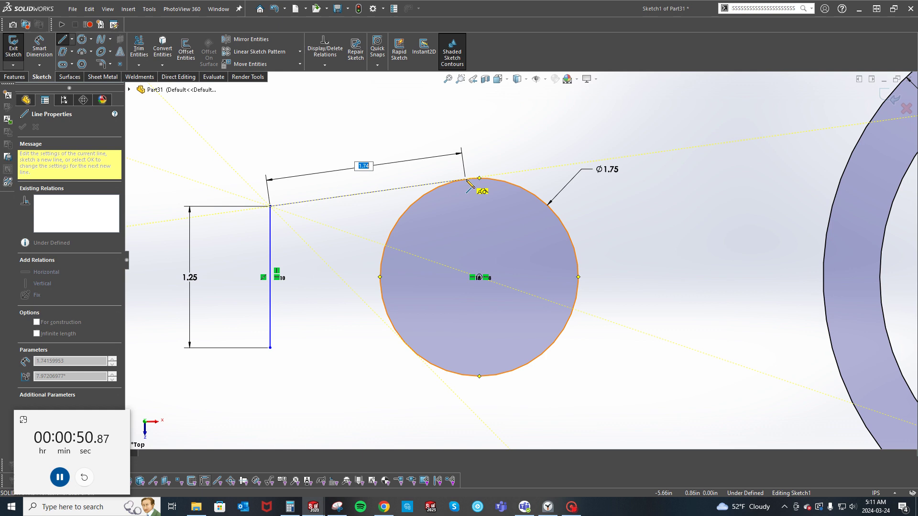
pyautogui.doubleClick(467, 180)
# Step: Draw a horizontal construction line from the small circle's centre to the origin
pyautogui.press('s')
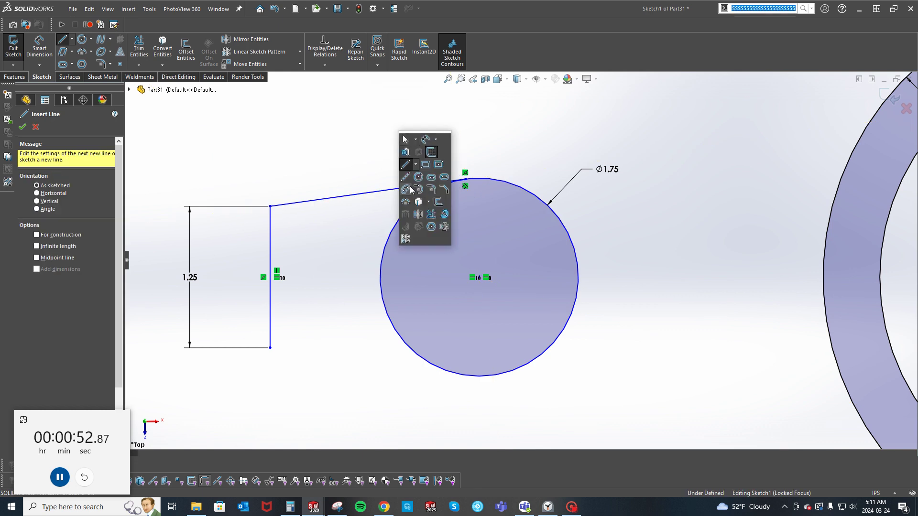
pyautogui.click(405, 178)
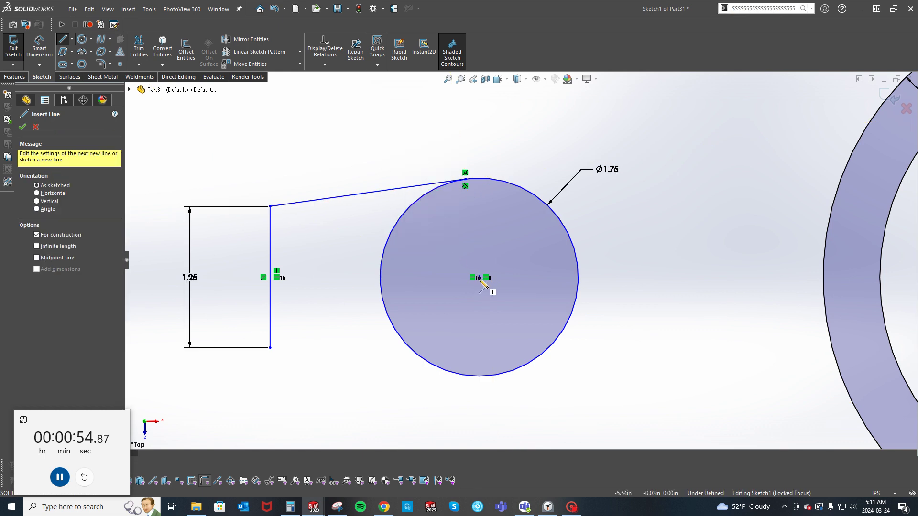
pyautogui.click(479, 277)
pyautogui.scroll(6, 660, 263)
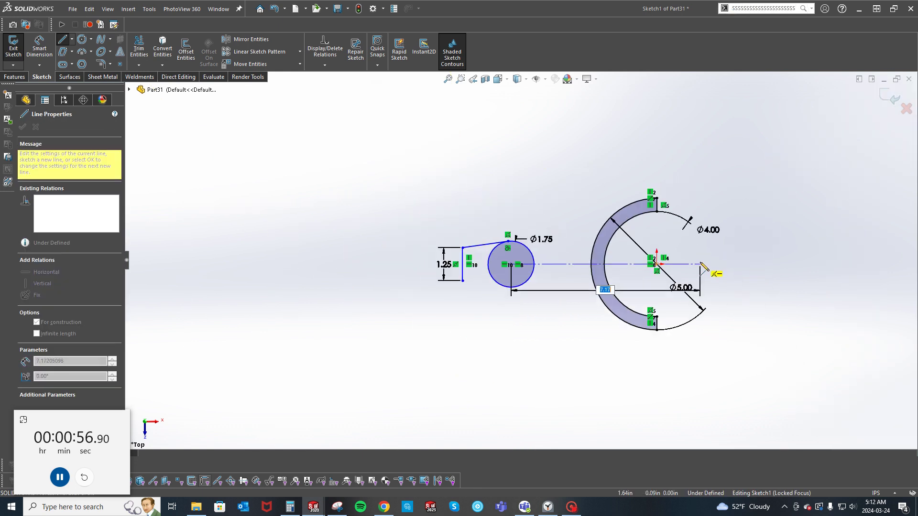
pyautogui.scroll(-8, 588, 268)
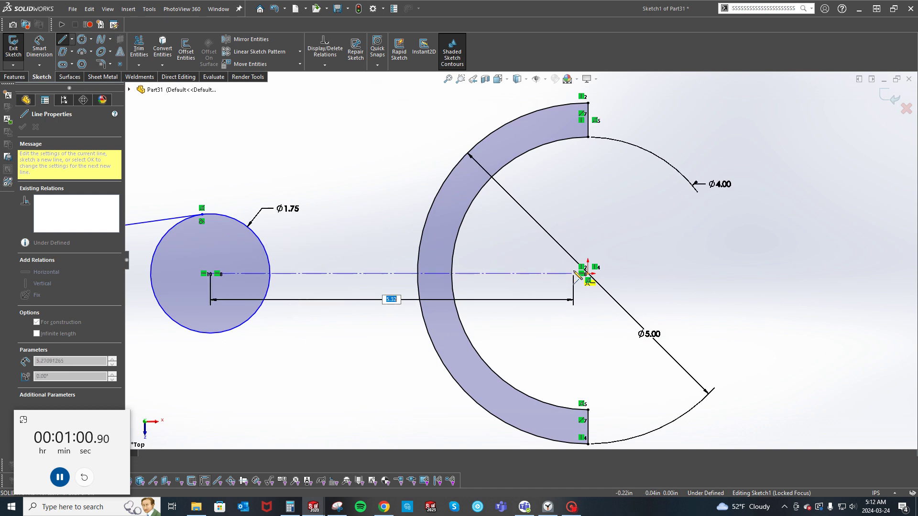
pyautogui.click(588, 273)
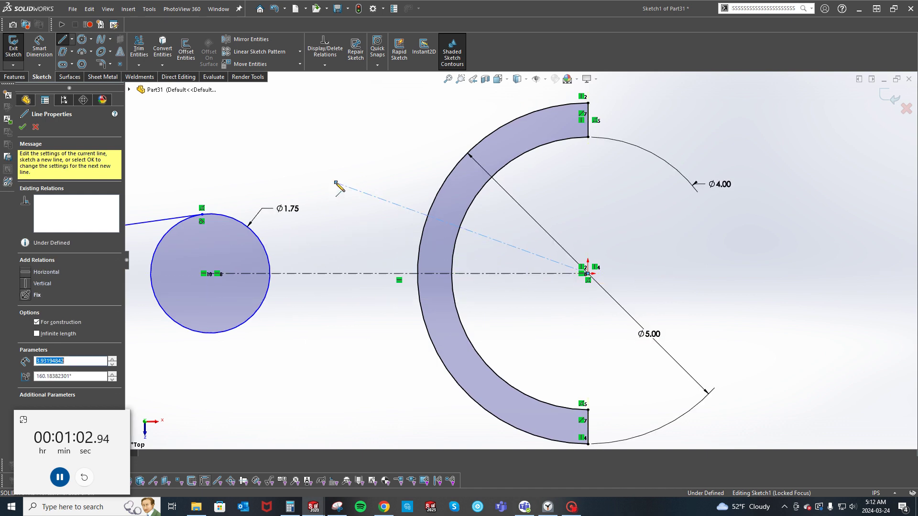
pyautogui.press('Escape')
pyautogui.press('f')
pyautogui.scroll(-2, 334, 188)
# Step: Mirror the sloped tangent line about the horizontal construction centreline
pyautogui.press('d')
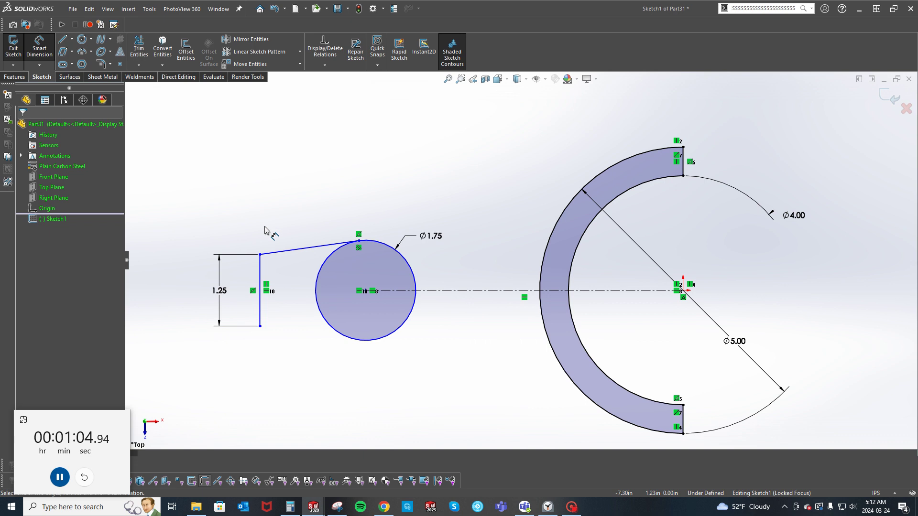
pyautogui.press('s')
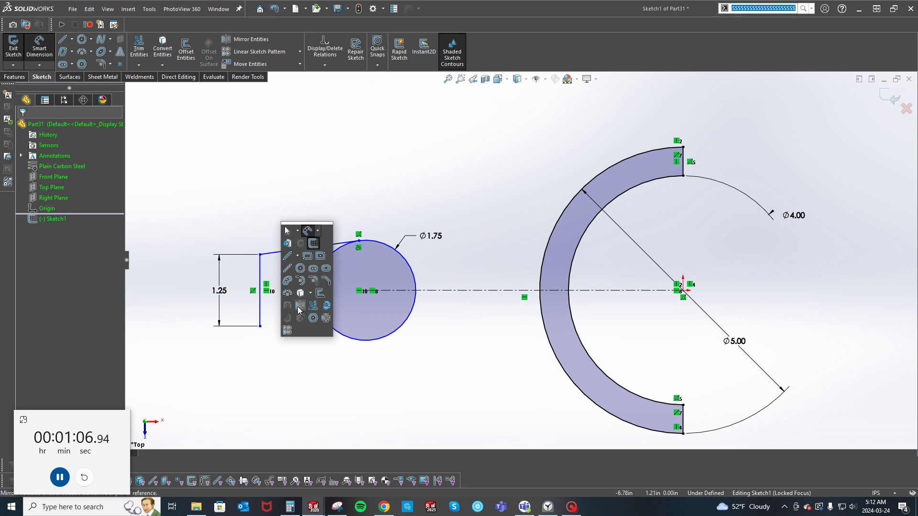
pyautogui.click(299, 307)
pyautogui.click(301, 249)
pyautogui.rightClick(304, 250)
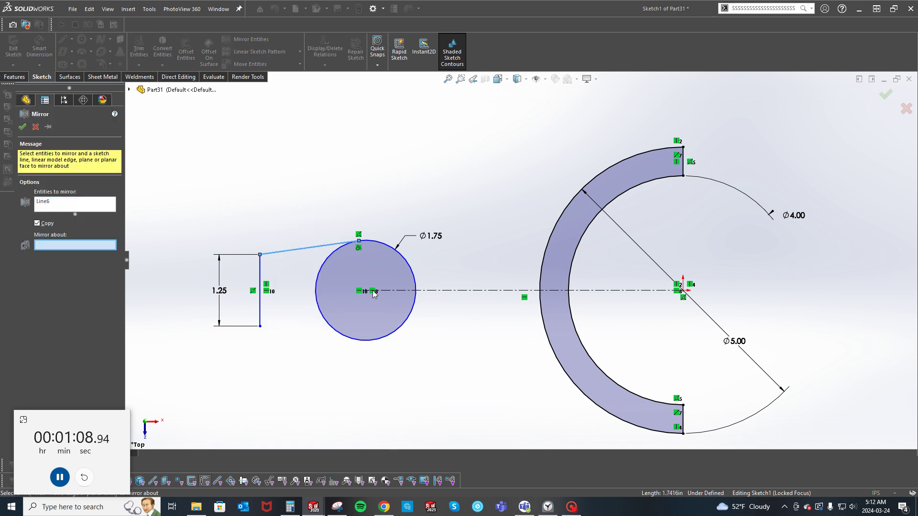
pyautogui.click(389, 291)
pyautogui.rightClick(390, 291)
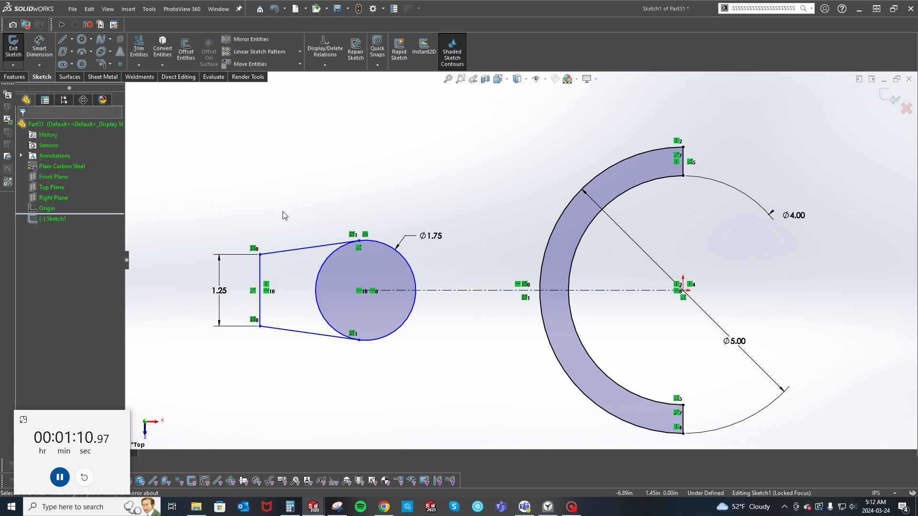
# Step: Dimension the horizontal distance from the 1.25 in vertical line to the small circle's centre as 1 in
pyautogui.press('d')
pyautogui.click(261, 271)
pyautogui.click(320, 268)
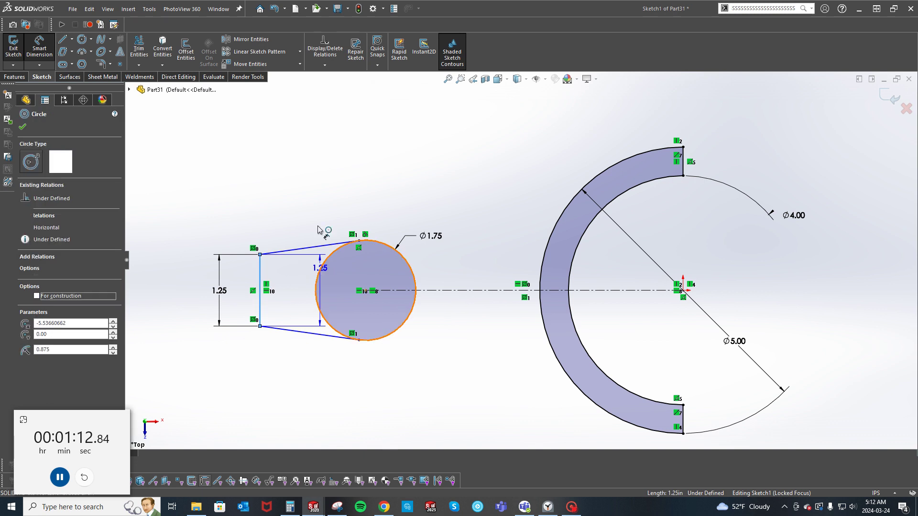
pyautogui.click(301, 187)
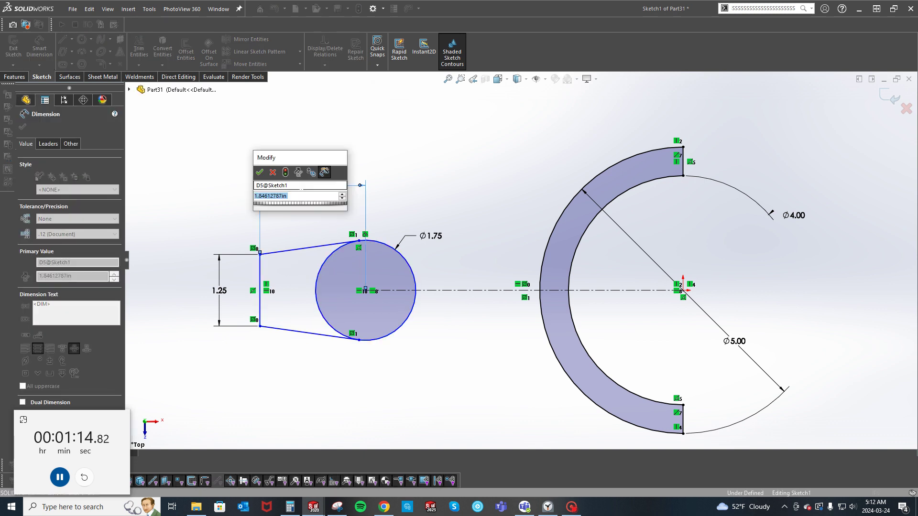
pyautogui.write('1')
pyautogui.press('Return')
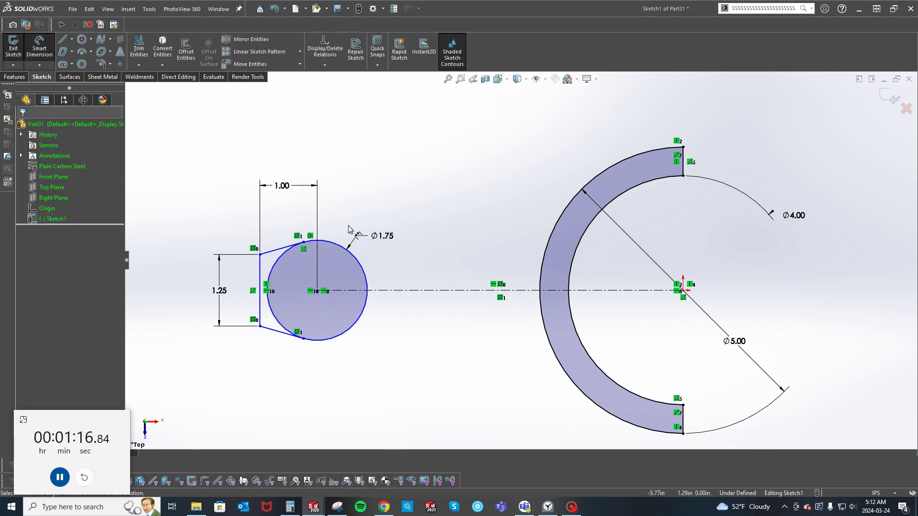
# Step: Draw a 0.75 in diameter circle concentric with the 1.75 in circle
pyautogui.press('c')
pyautogui.click(317, 290)
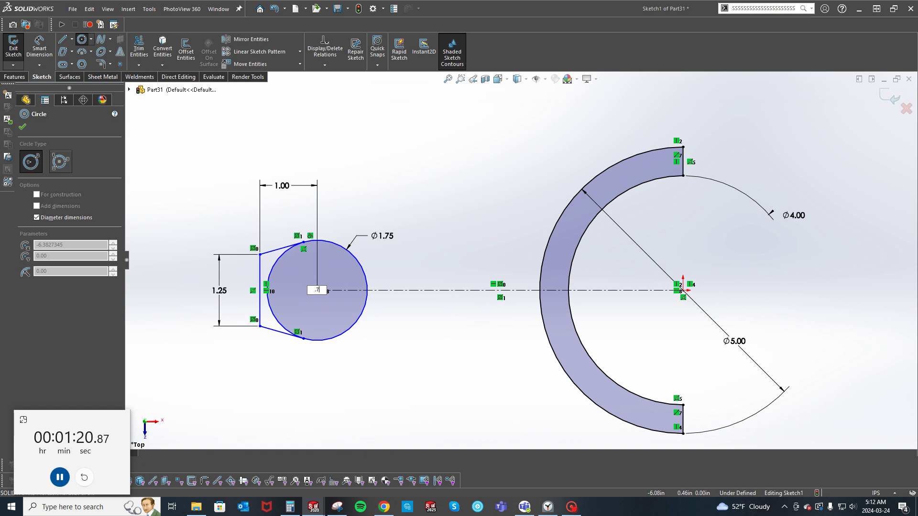
pyautogui.write('.75')
pyautogui.press('Return')
# Step: Trim away the part of the 1.75 in circle lying inside the small end, between the two tangent lines
pyautogui.press('s')
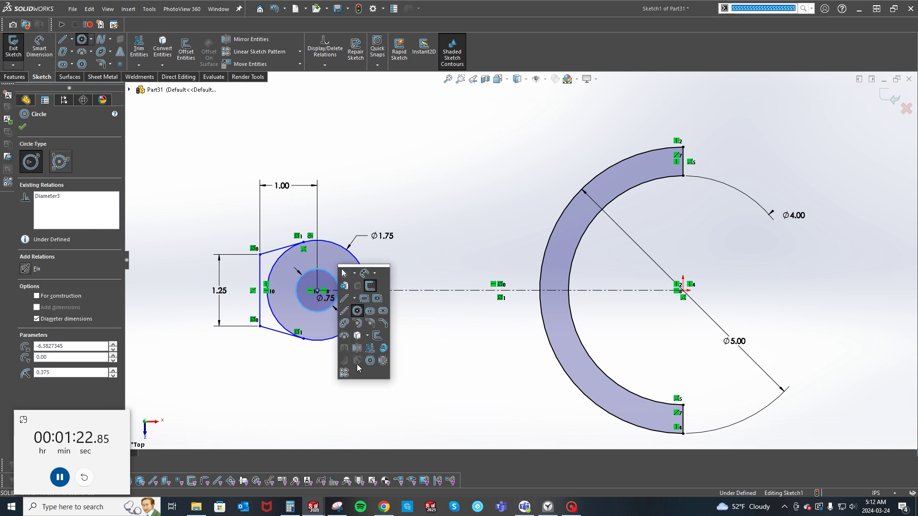
pyautogui.click(366, 353)
pyautogui.scroll(-3, 299, 278)
pyautogui.moveTo(296, 270); pyautogui.dragTo(296, 254)
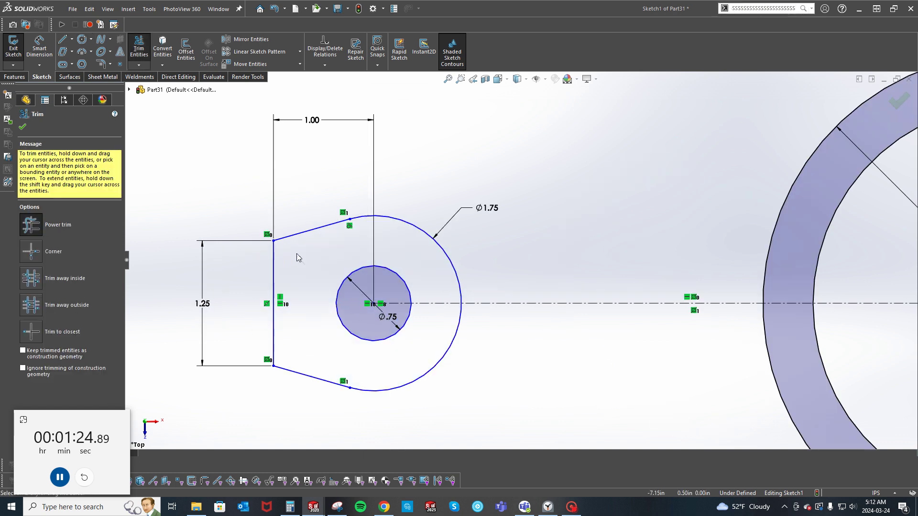
# Step: Dimension the horizontal distance between the small end's centre and the large ring's vertical end line as 7.75 in
pyautogui.scroll(1, 343, 265)
pyautogui.scroll(2, 343, 265)
pyautogui.moveTo(453, 178); pyautogui.dragTo(453, 153, button='right')
pyautogui.click(454, 238)
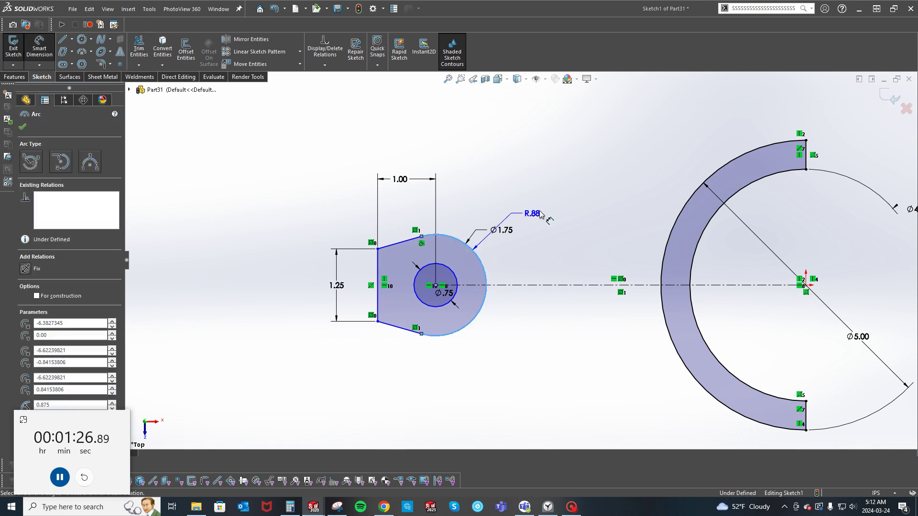
pyautogui.scroll(1, 569, 207)
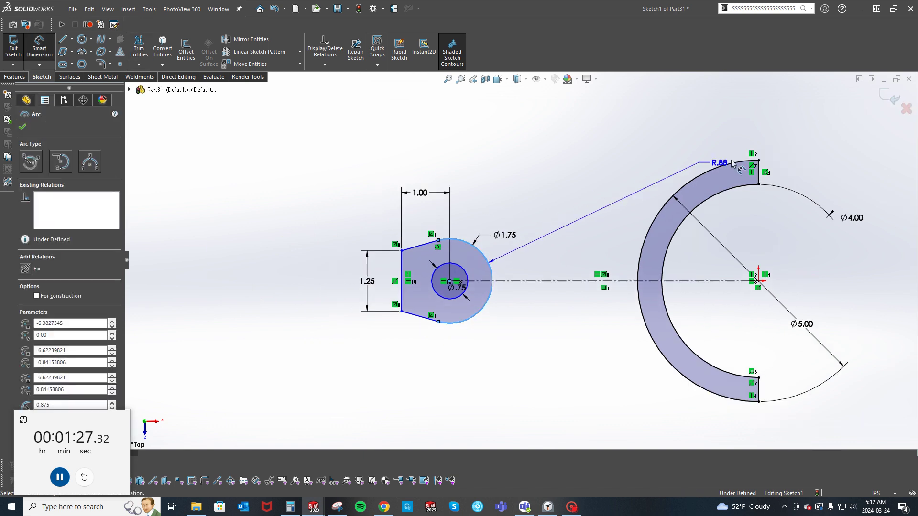
pyautogui.click(759, 174)
pyautogui.press('z')
pyautogui.click(573, 151)
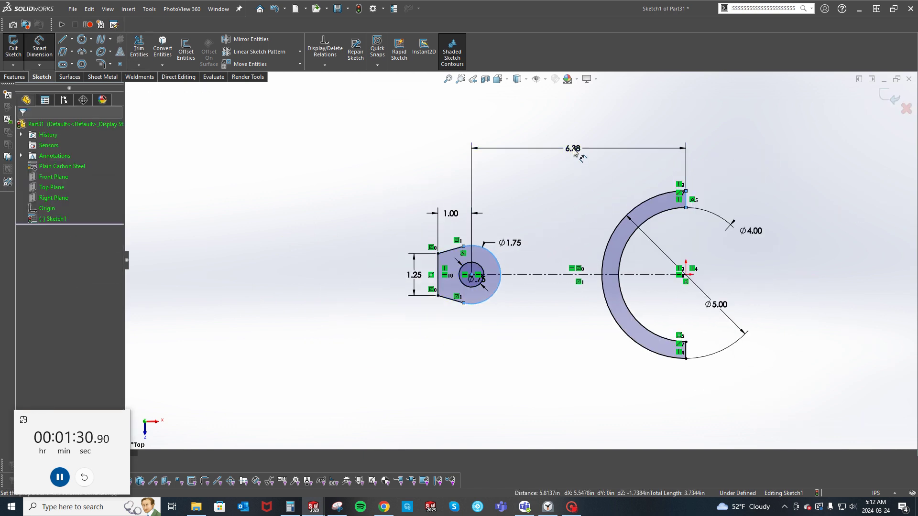
pyautogui.write('7.75')
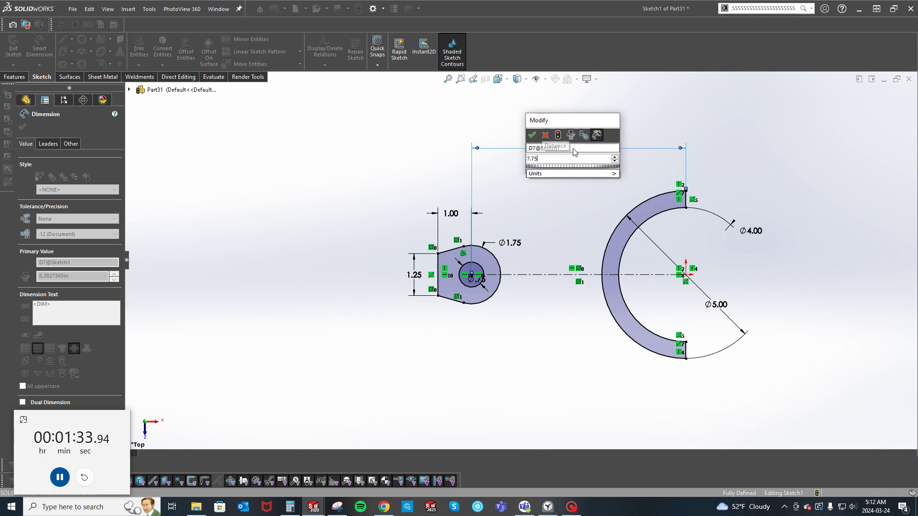
pyautogui.press('Return')
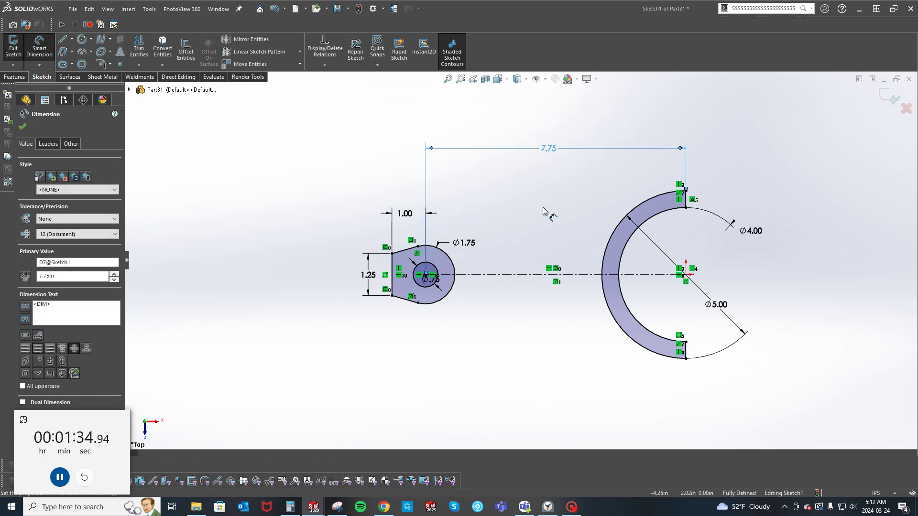
pyautogui.press('Escape')
# Step: Sketch a horizontal line about 1.55 in long from beside the small end, continued by a tangent arc of about 5 in radius up to the large ring
pyautogui.press('s')
pyautogui.click(529, 242)
pyautogui.scroll(-4, 485, 260)
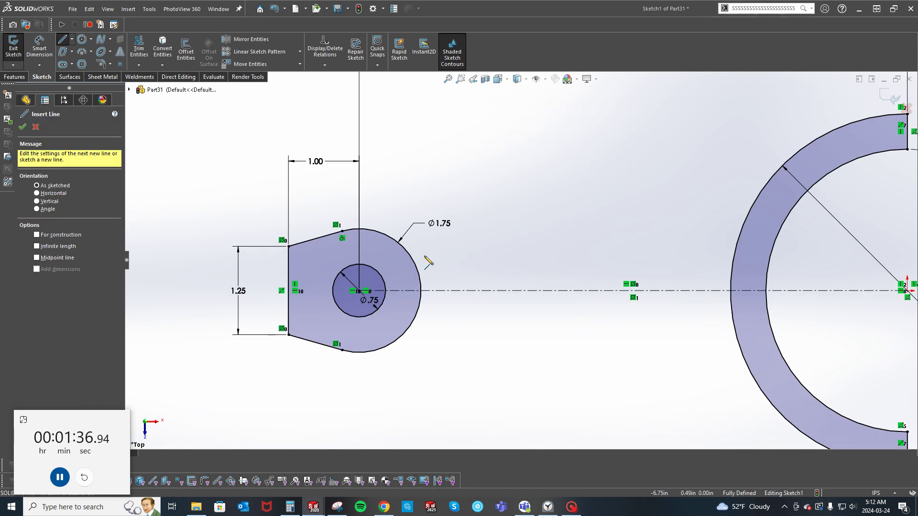
pyautogui.click(419, 262)
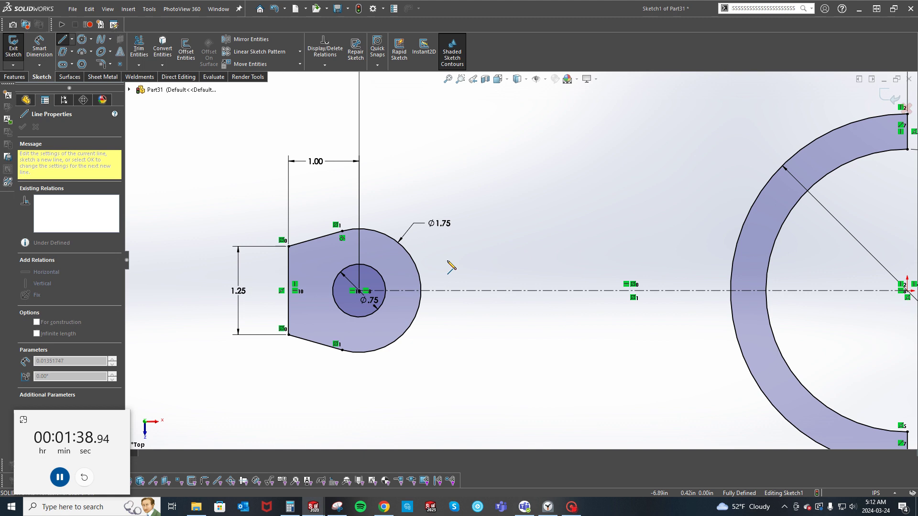
pyautogui.click(529, 261)
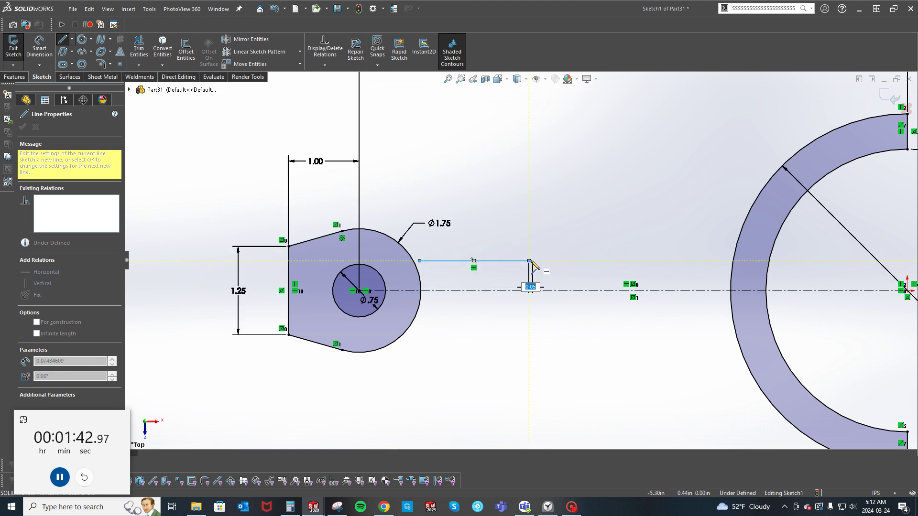
pyautogui.click(772, 170)
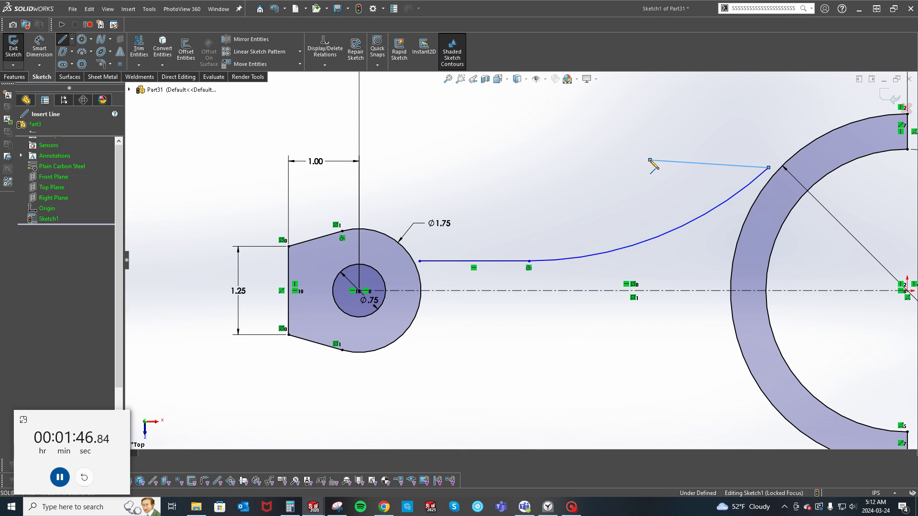
pyautogui.press('z')
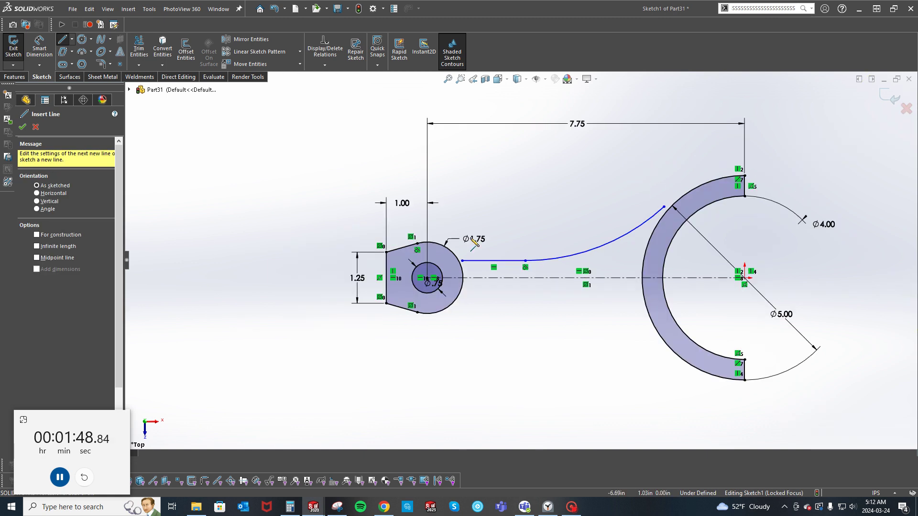
pyautogui.scroll(-3, 496, 274)
pyautogui.press('Escape')
# Step: Make the horizontal line's free endpoint coincident with the small end's 1.75 in arc
pyautogui.click(434, 254)
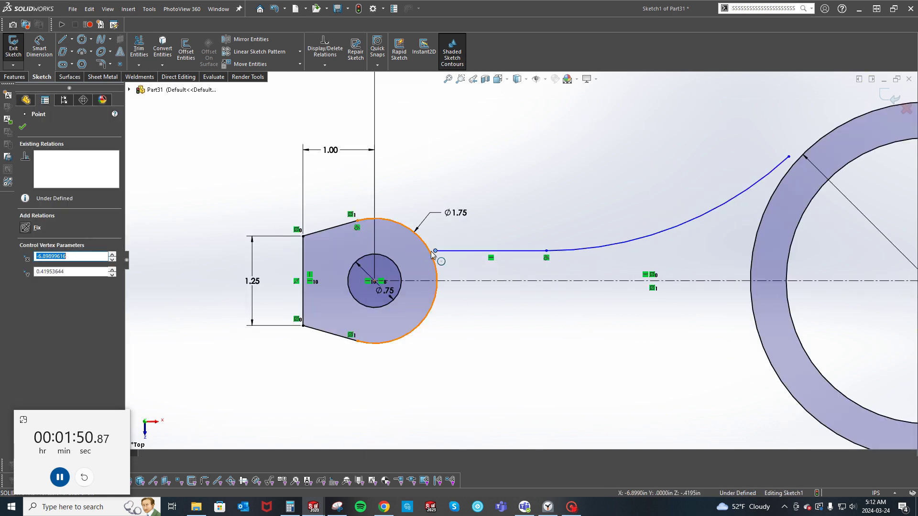
pyautogui.keyDown('ctrl'); pyautogui.click(435, 250); pyautogui.keyUp('ctrl')
pyautogui.click(489, 208)
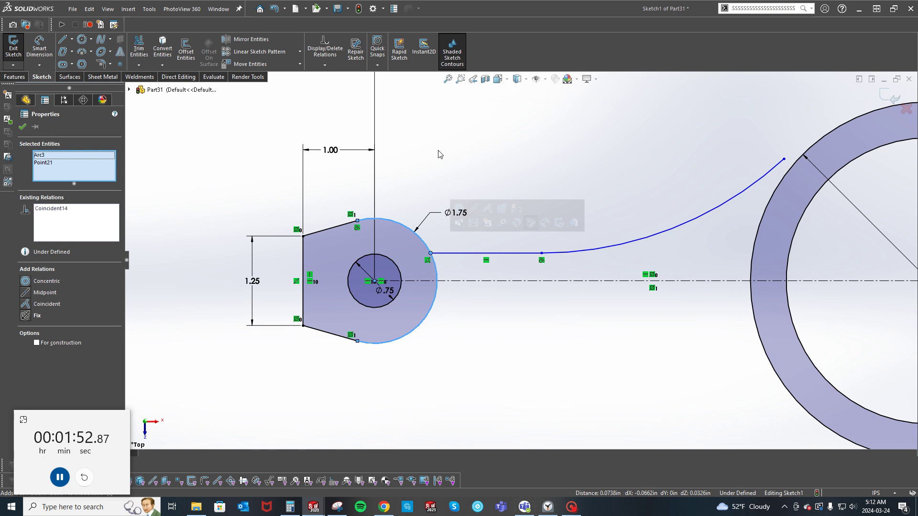
# Step: Dimension the horizontal line symmetrically about the centreline with a doubled distance of 1 in
pyautogui.click(453, 253)
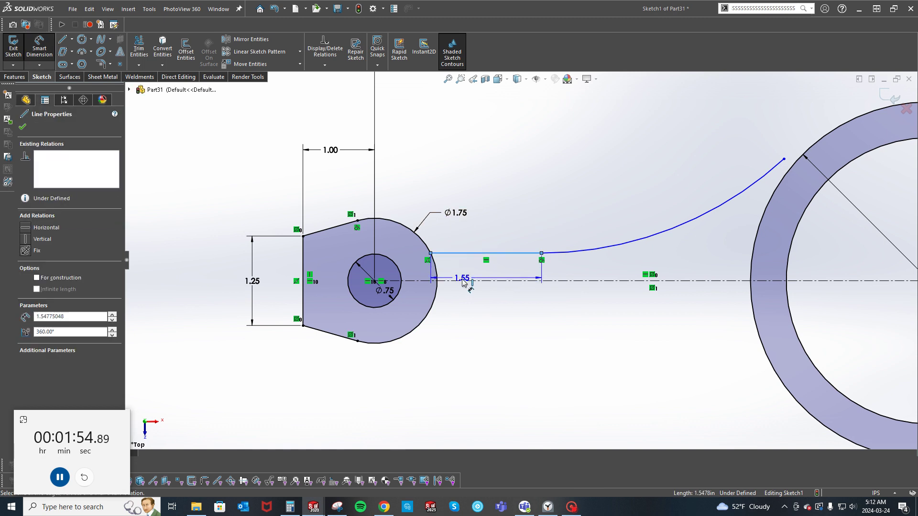
pyautogui.click(459, 332)
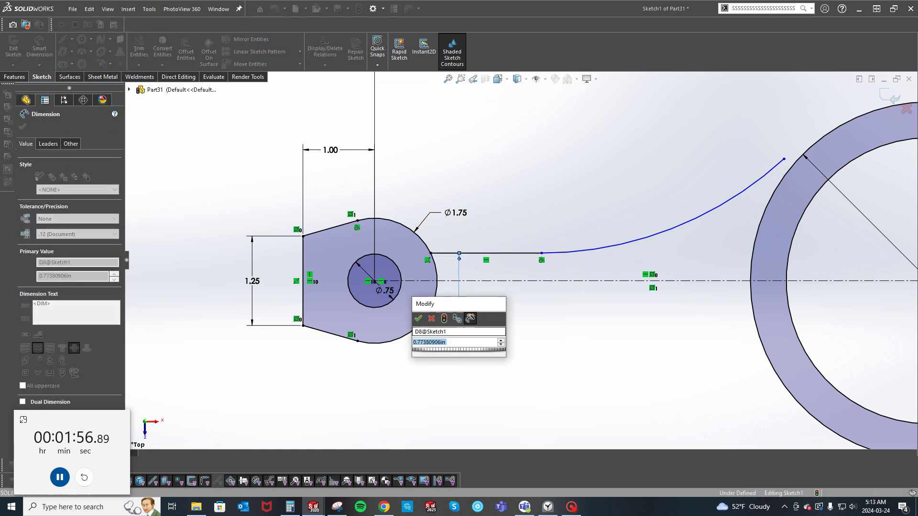
pyautogui.write('1')
pyautogui.press('Return')
pyautogui.click(557, 378)
# Step: Dimension the tangent arc's radius as 5.5 in
pyautogui.scroll(3, 543, 194)
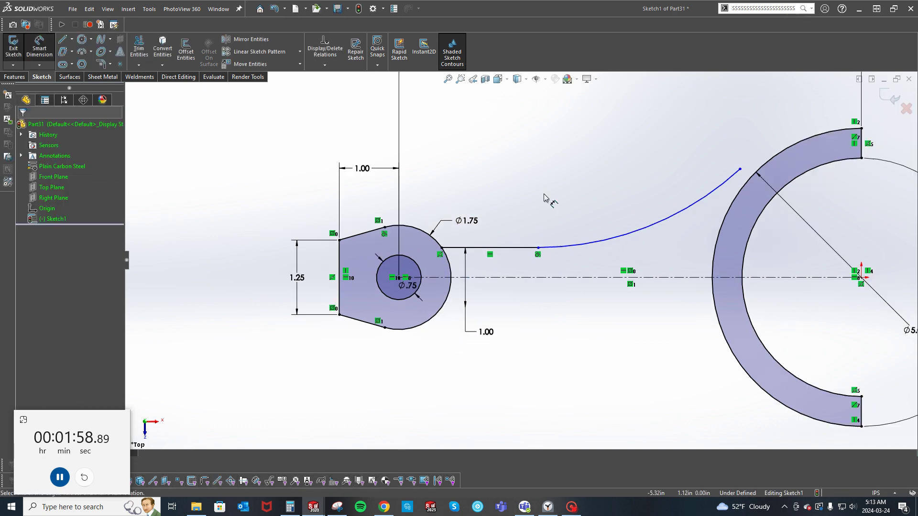
pyautogui.click(571, 246)
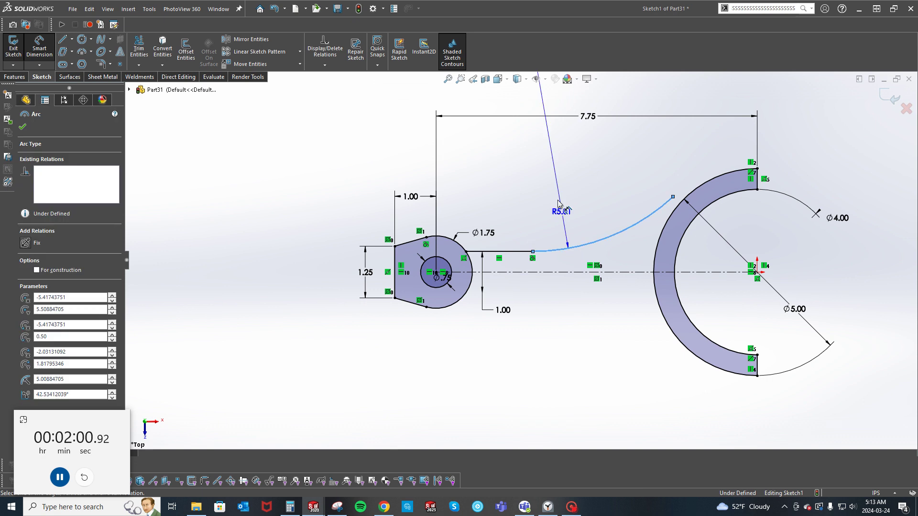
pyautogui.click(555, 194)
pyautogui.write('5.5')
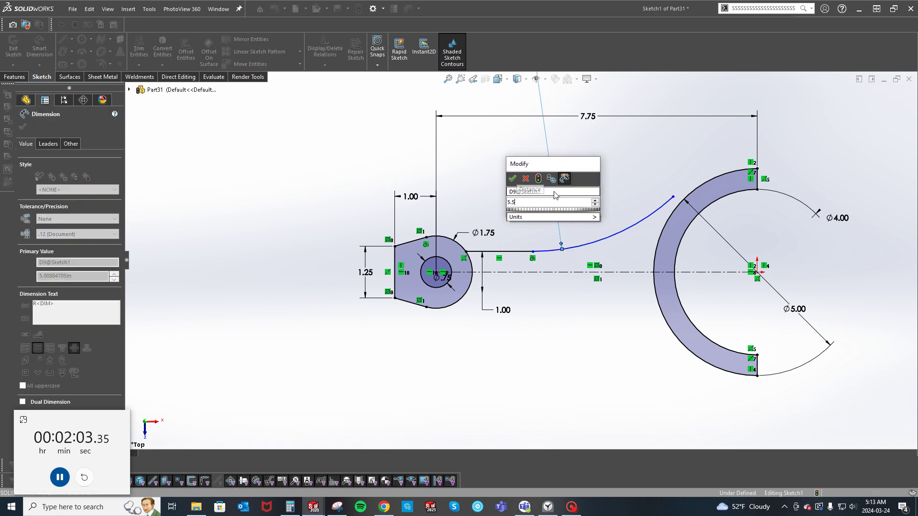
pyautogui.press('Return')
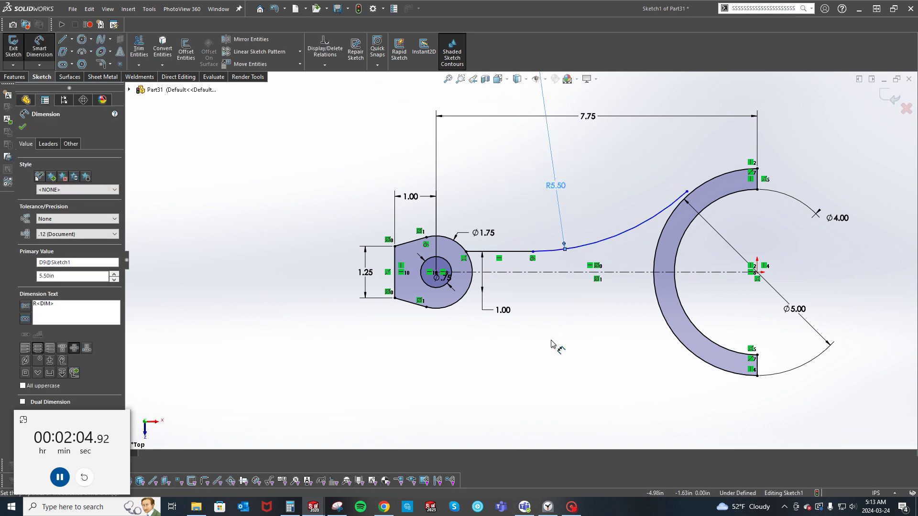
pyautogui.click(553, 348)
# Step: Dimension the horizontal distance between the small end's centre and the 5.5 in arc's centre as 2.5 in
pyautogui.press('f')
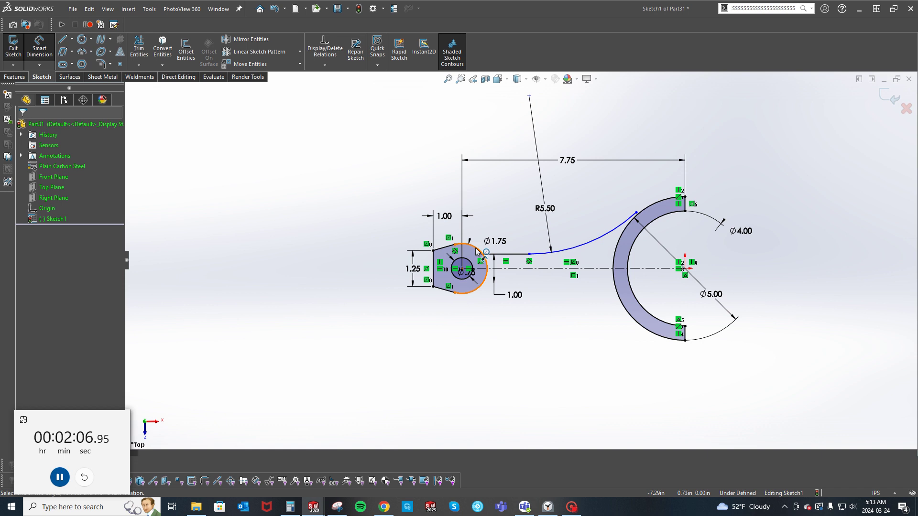
pyautogui.click(484, 258)
pyautogui.click(566, 248)
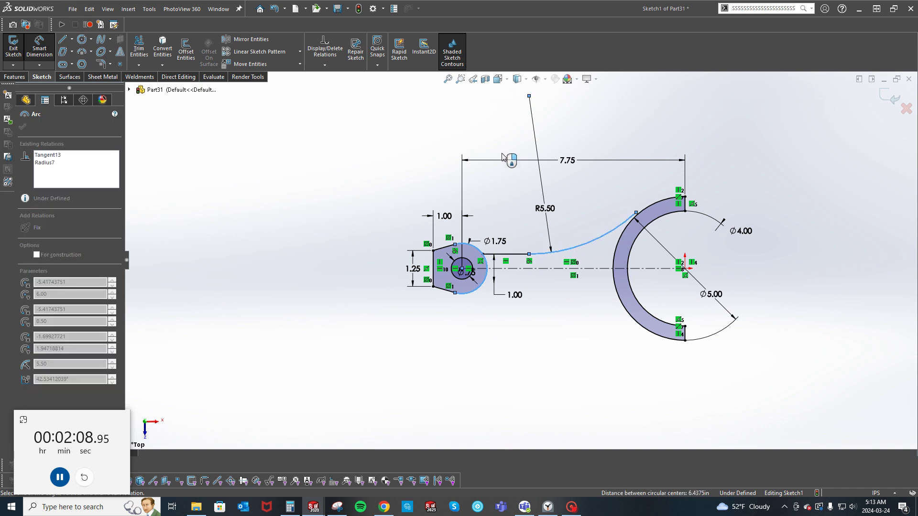
pyautogui.press('f')
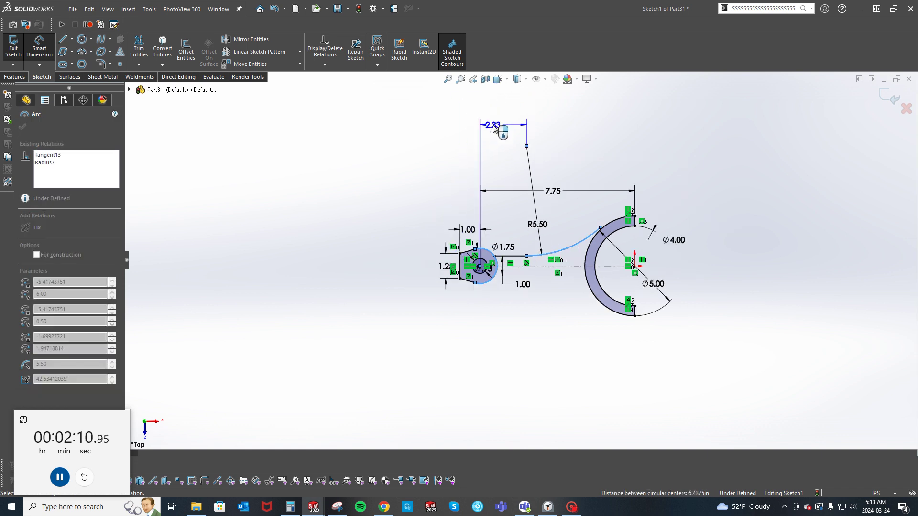
pyautogui.click(495, 128)
pyautogui.write('2.5')
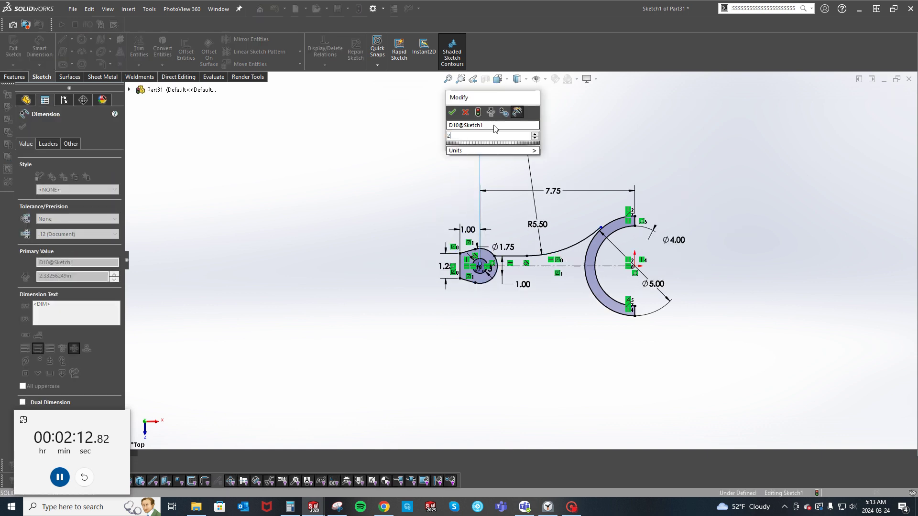
pyautogui.press('Return')
pyautogui.press('Escape')
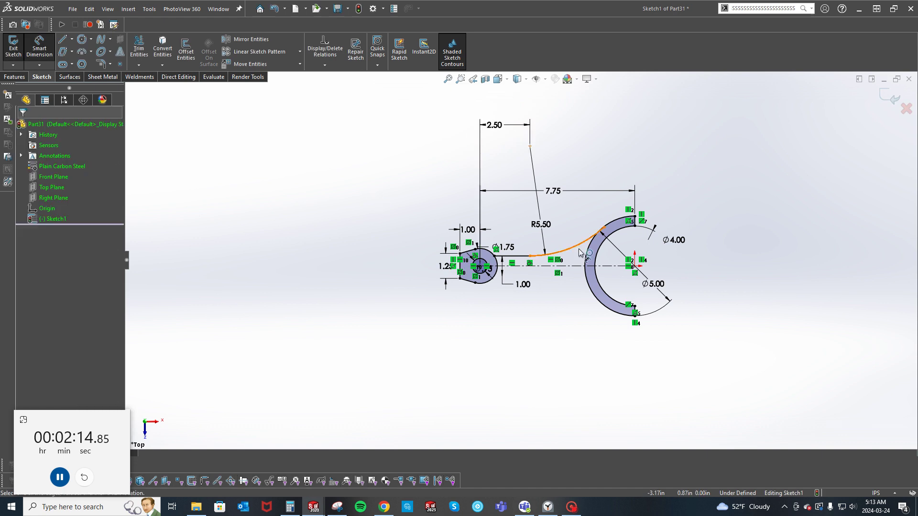
# Step: Mirror the horizontal line and the 5.5 in arc about the horizontal centreline
pyautogui.scroll(-4, 588, 231)
pyautogui.scroll(-2, 606, 218)
pyautogui.press('f')
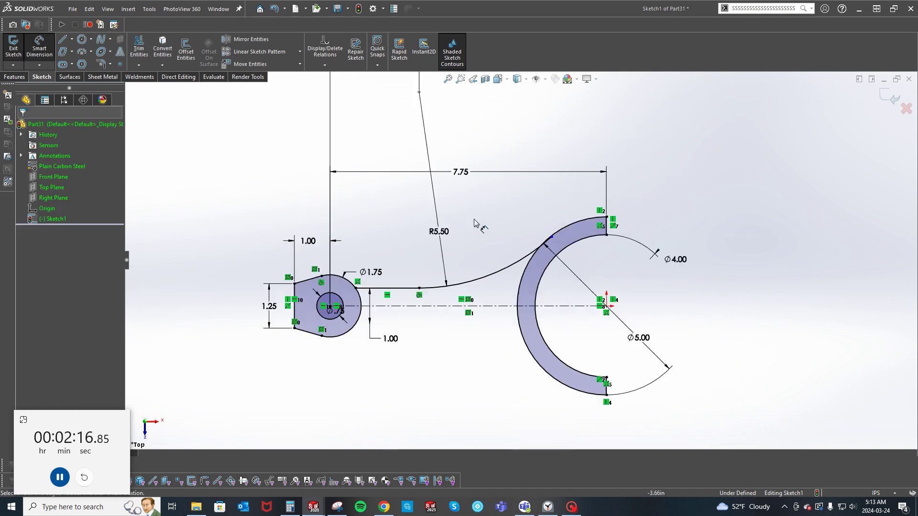
pyautogui.press('s')
pyautogui.click(433, 315)
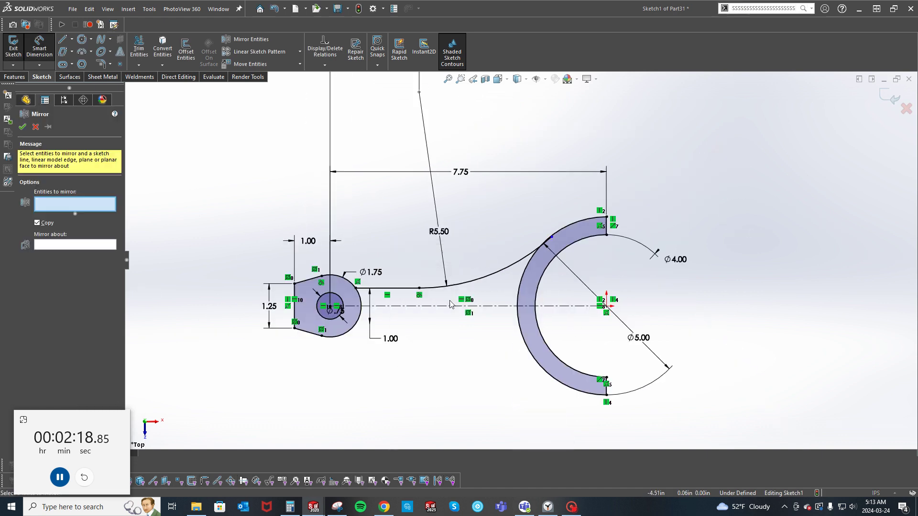
pyautogui.click(429, 293)
pyautogui.click(409, 288)
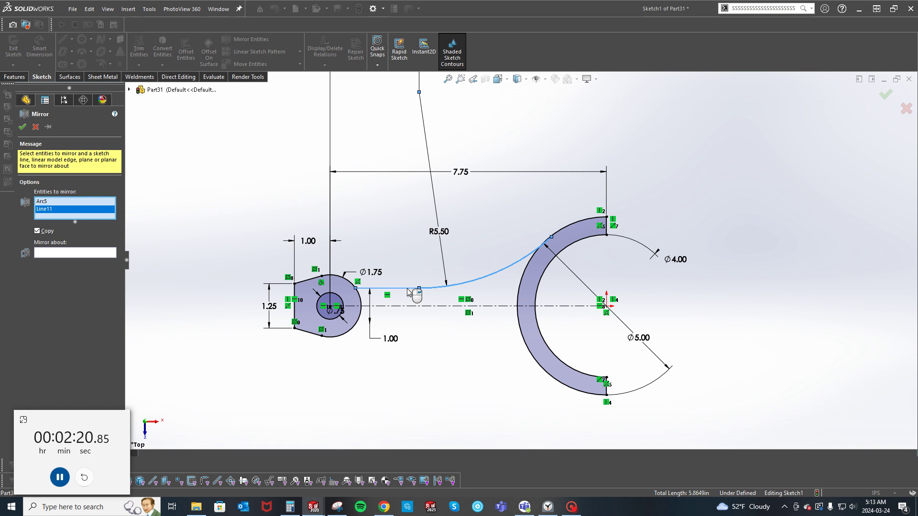
pyautogui.rightClick(408, 293)
pyautogui.click(414, 307)
pyautogui.rightClick(414, 310)
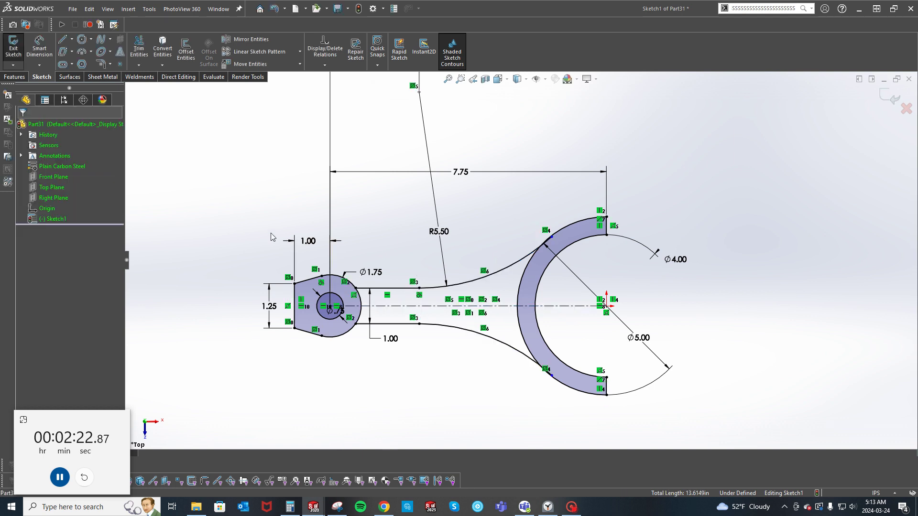
# Step: Extrude the big end's half-ring region 1.75 in from the mid plane
pyautogui.press('e')
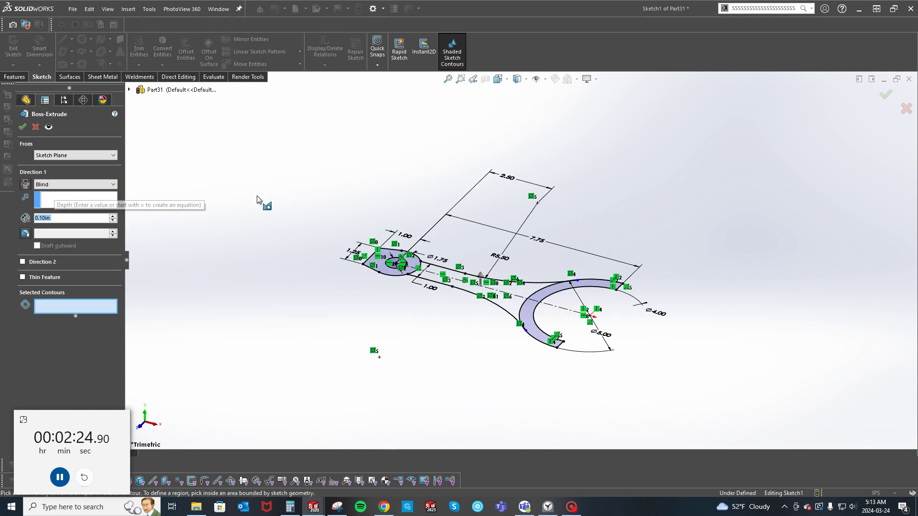
pyautogui.rightClick(256, 198)
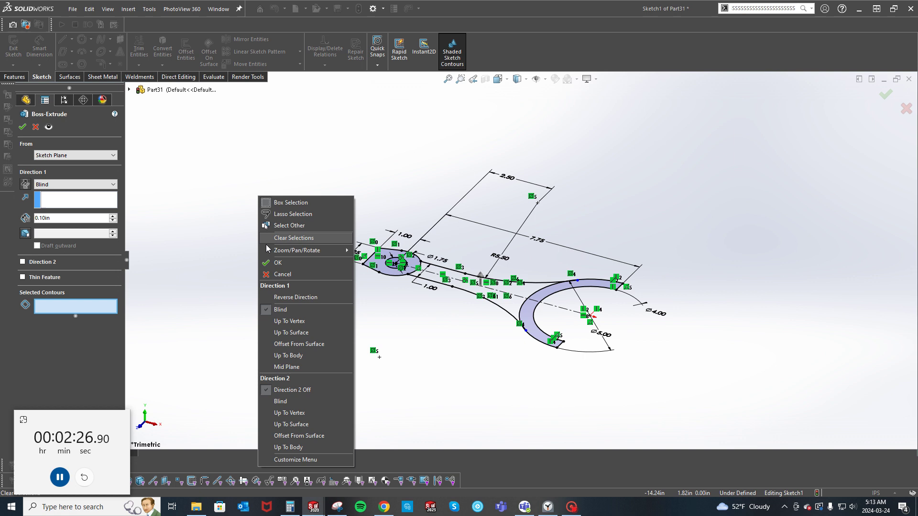
pyautogui.click(265, 377)
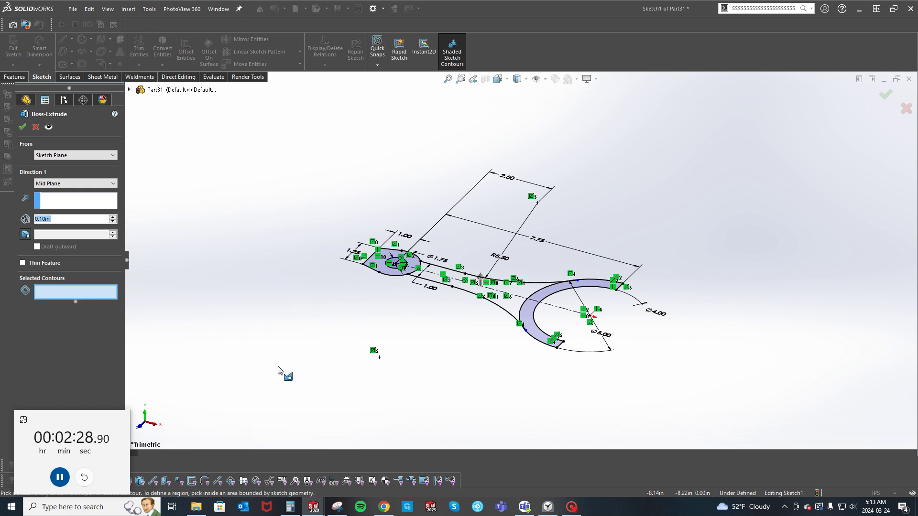
pyautogui.write('1.7')
pyautogui.press('Return')
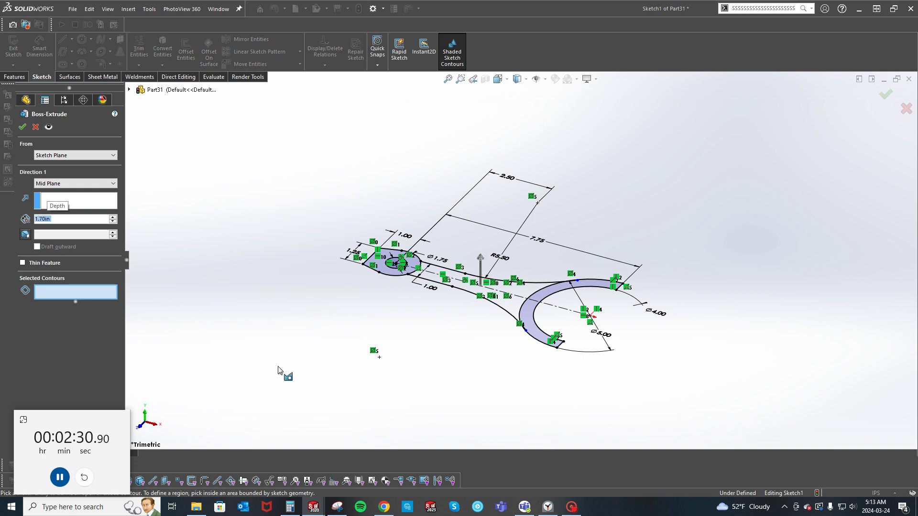
pyautogui.scroll(-3, 532, 333)
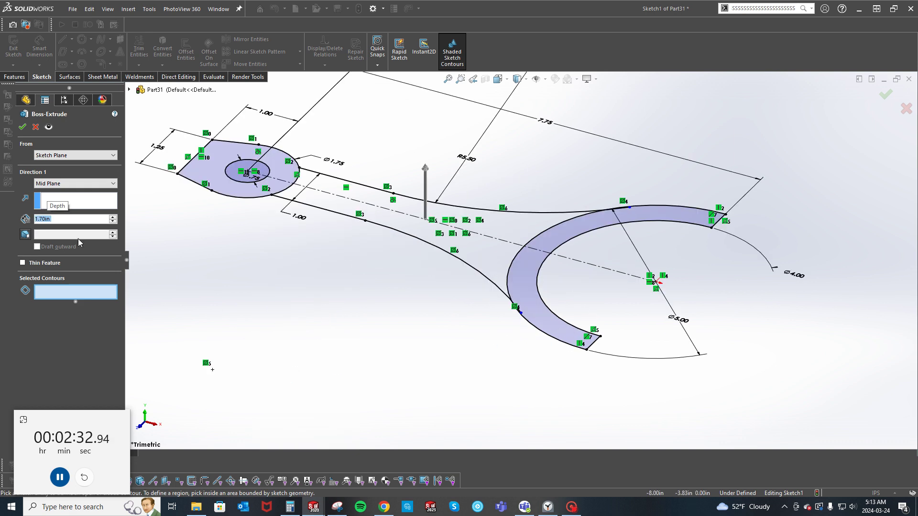
pyautogui.write('1.7')
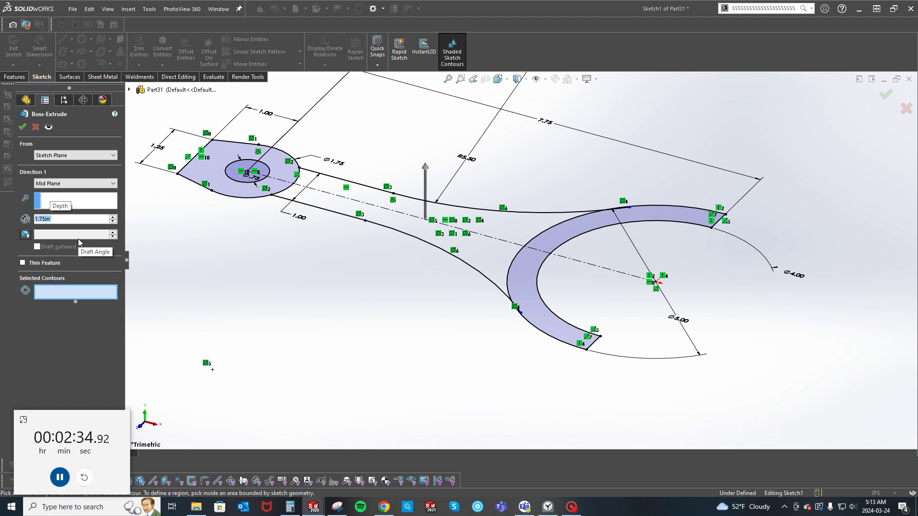
pyautogui.click(528, 277)
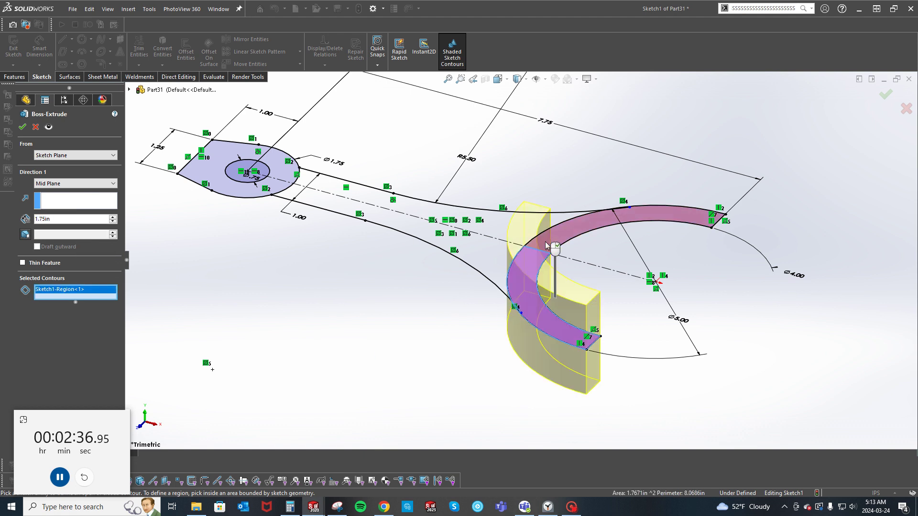
pyautogui.rightClick(546, 245)
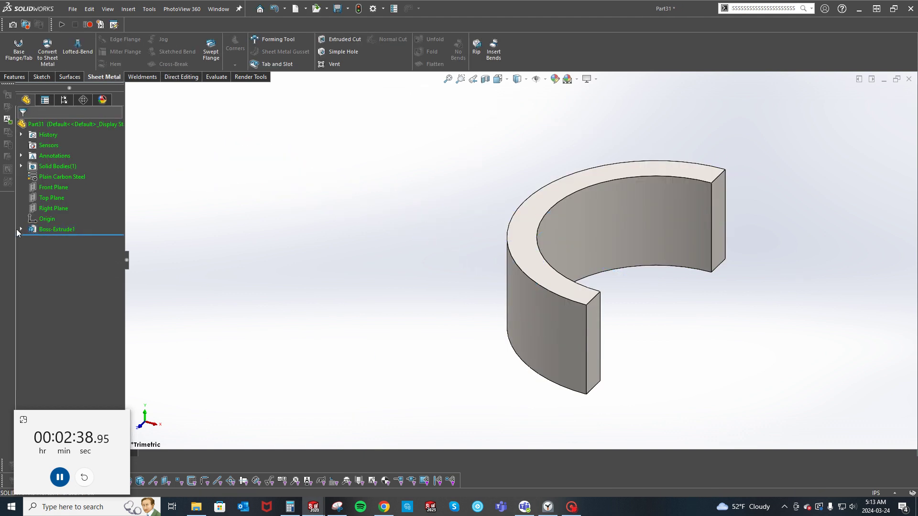
# Step: Reuse the first extrusion's sketch to extrude the small end's region around its hole 1.5 in from the mid plane
pyautogui.click(20, 230)
pyautogui.click(68, 239)
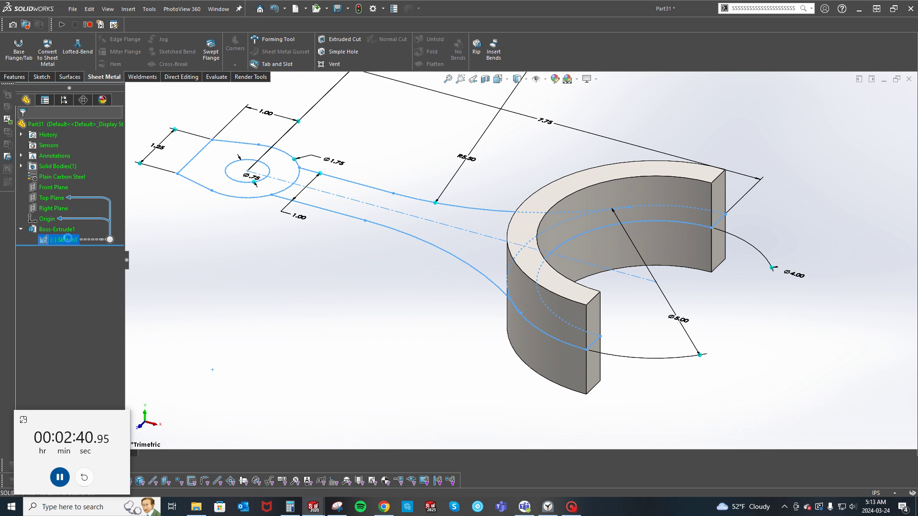
pyautogui.rightClick(227, 352)
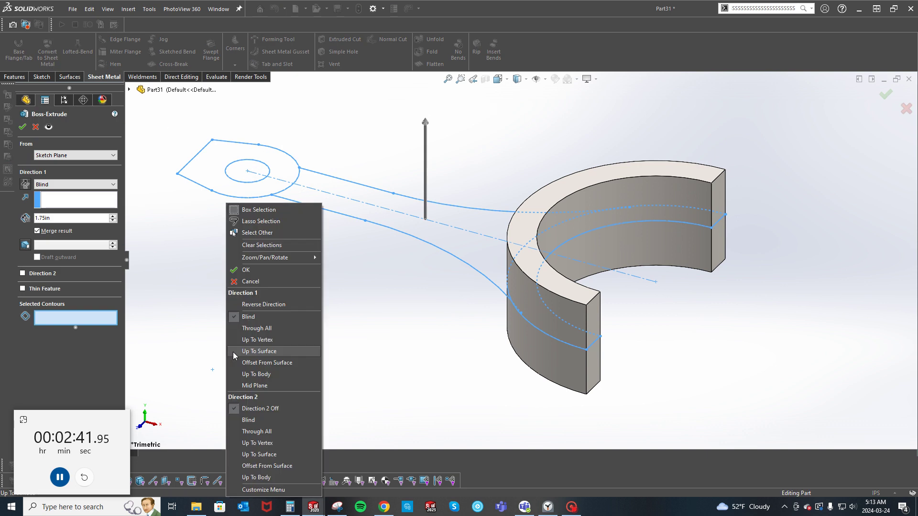
pyautogui.click(253, 386)
pyautogui.write('1.5')
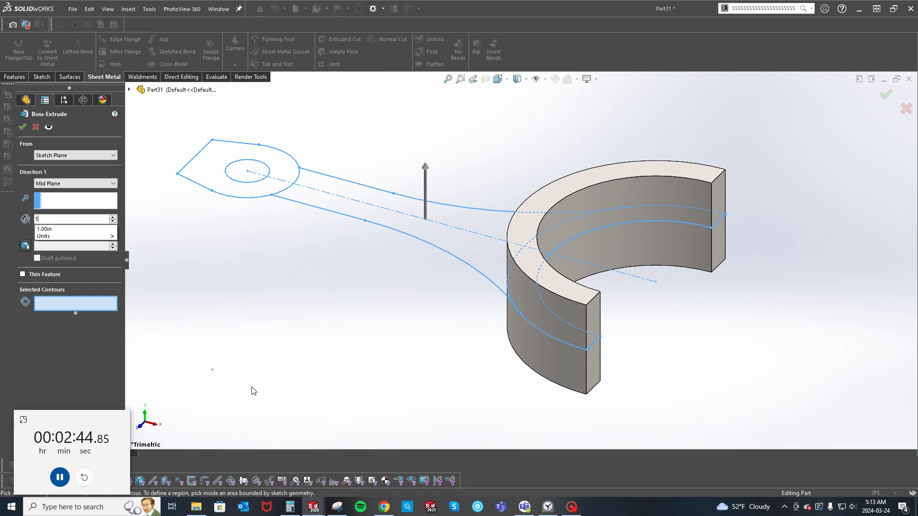
pyautogui.press('Return')
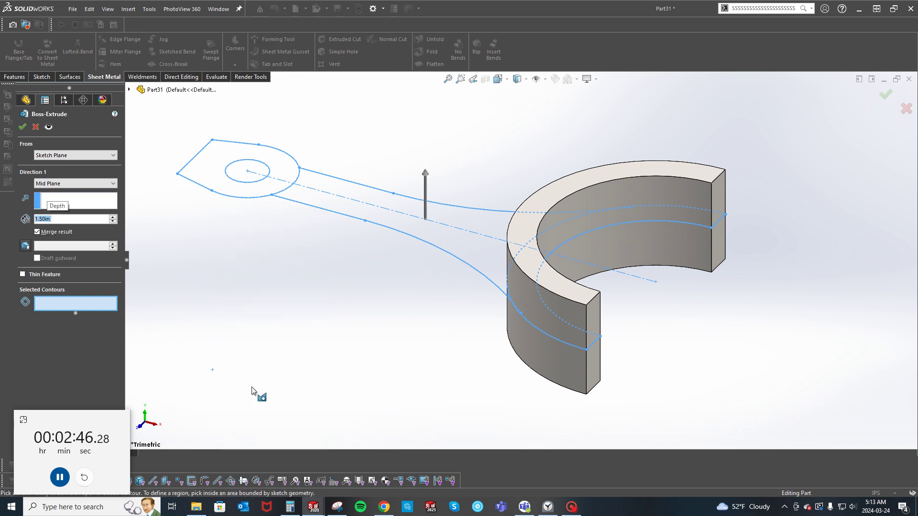
pyautogui.click(212, 181)
pyautogui.press('Return')
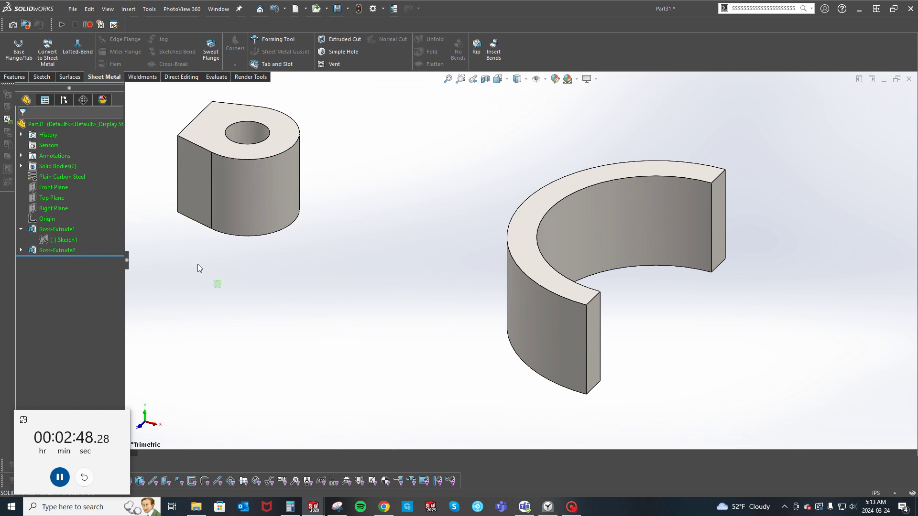
# Step: Extrude both halves of the arm region from the same sketch 1 in from the mid plane, merged with the two ends
pyautogui.click(66, 239)
pyautogui.press('Return')
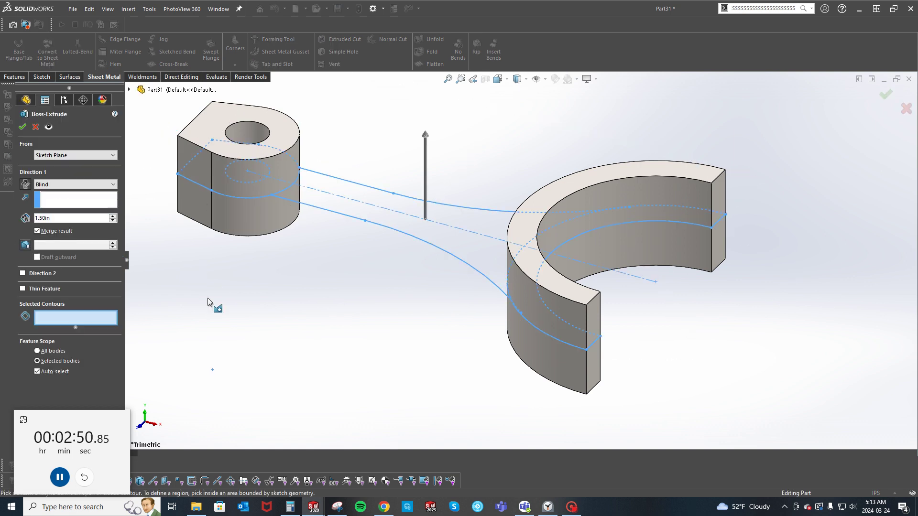
pyautogui.rightClick(213, 305)
pyautogui.click(245, 201)
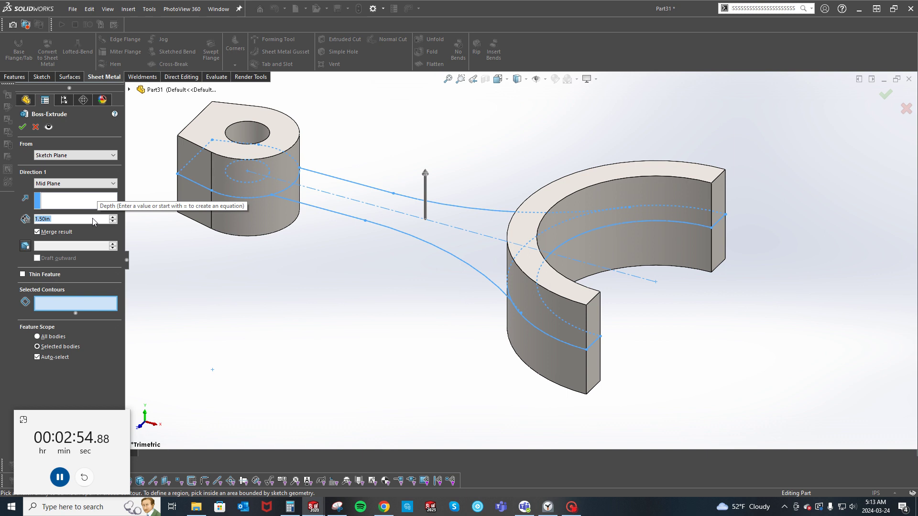
pyautogui.write('1')
pyautogui.press('Return')
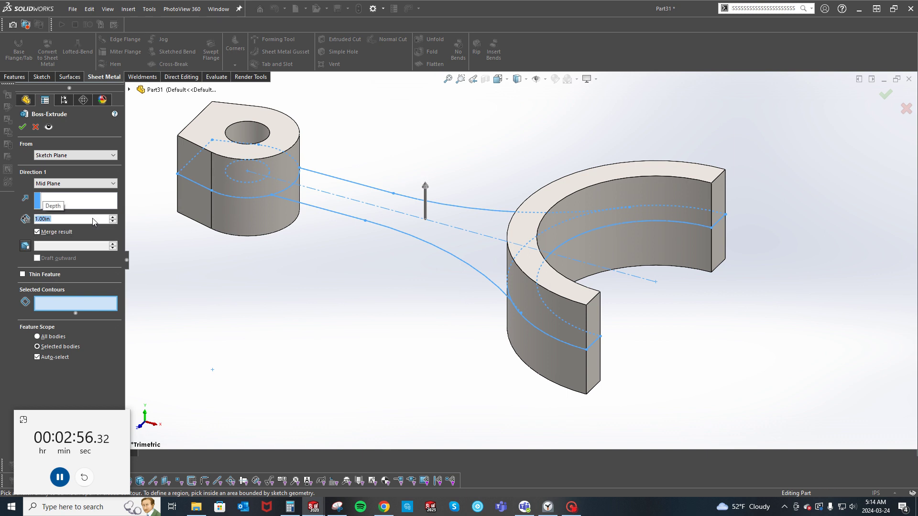
pyautogui.click(472, 249)
pyautogui.click(470, 219)
pyautogui.press('Return')
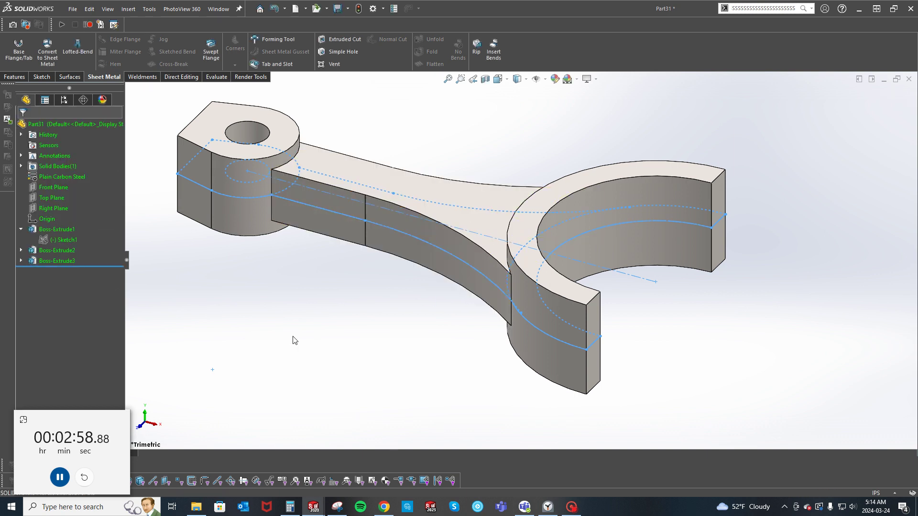
# Step: Start a sketch on the arm's upper face and draw a 0.5 in diameter circle near the small end
pyautogui.rightClick(352, 182)
pyautogui.click(381, 158)
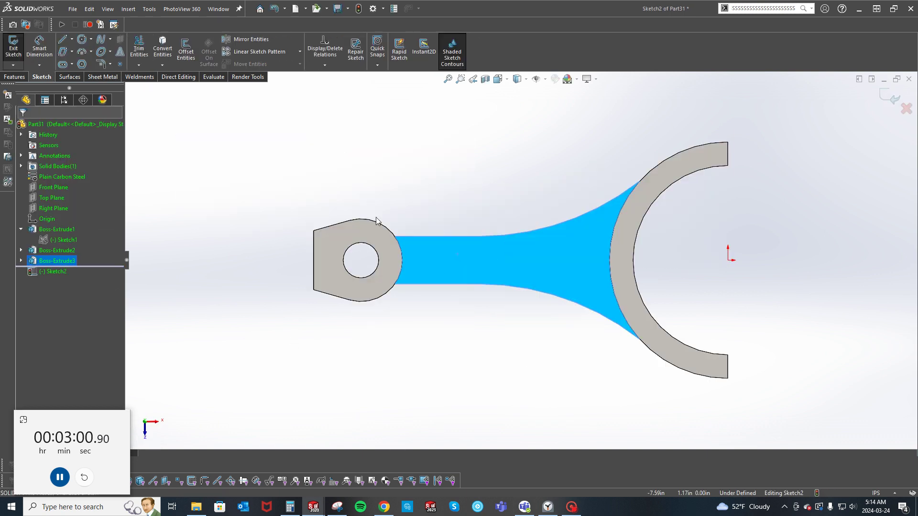
pyautogui.press('c')
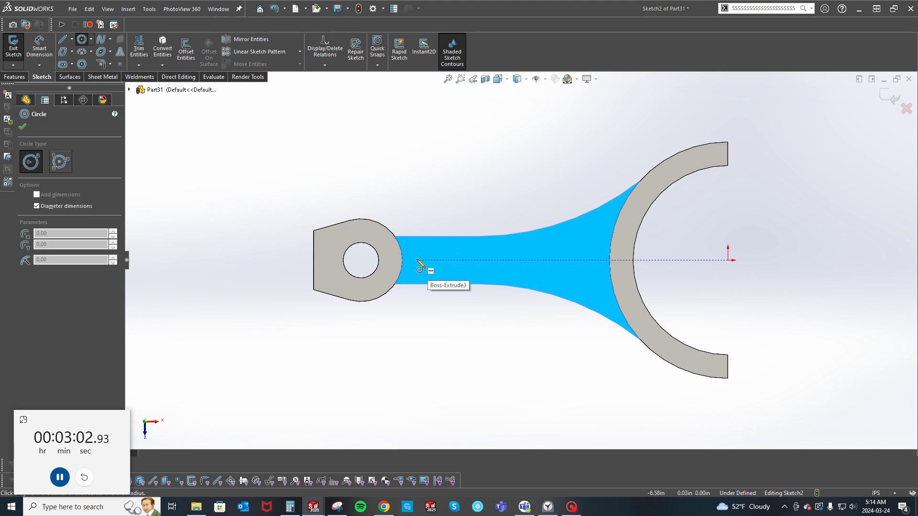
pyautogui.click(417, 260)
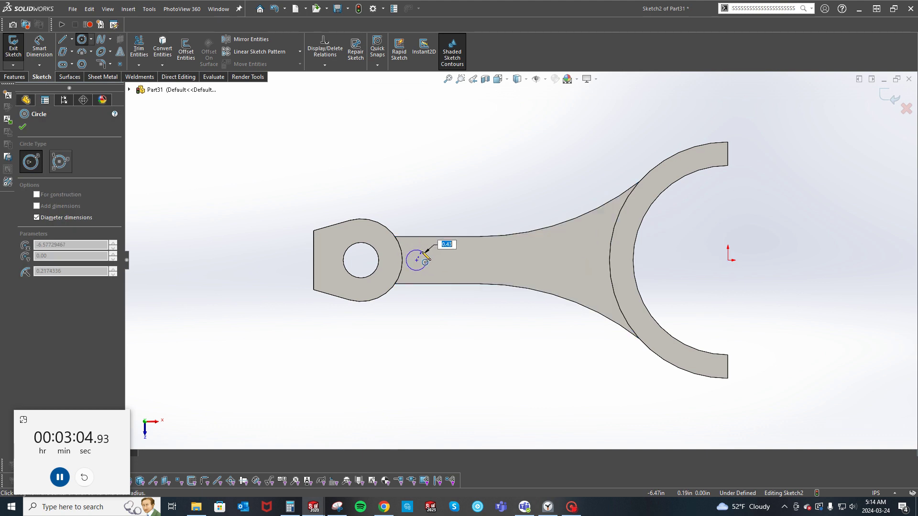
pyautogui.press('Return')
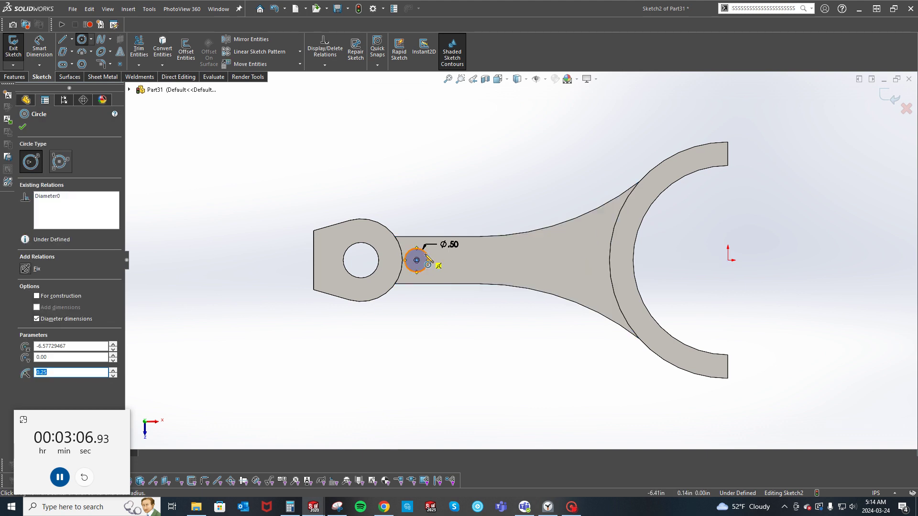
# Step: Add a horizontal relation between the circle's centre and the origin
pyautogui.press('Escape')
pyautogui.click(417, 261)
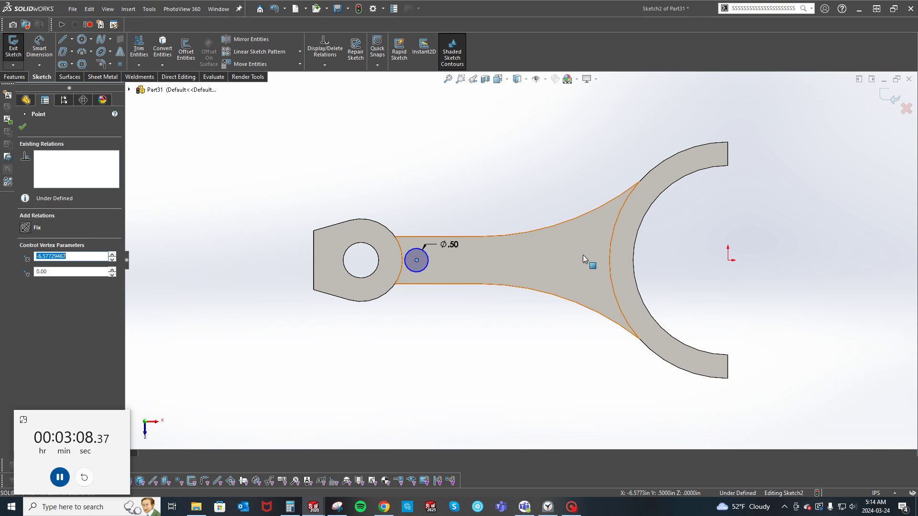
pyautogui.keyDown('ctrl'); pyautogui.click(728, 261); pyautogui.keyUp('ctrl')
pyautogui.click(757, 227)
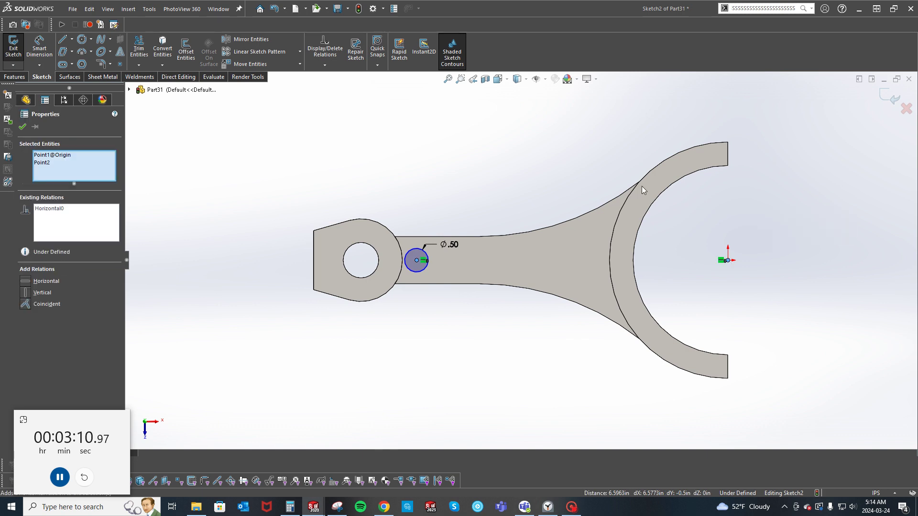
pyautogui.click(466, 158)
# Step: Move the circle away from the small end and dimension the gap between their nearest edges as 0.25 in
pyautogui.scroll(-5, 433, 263)
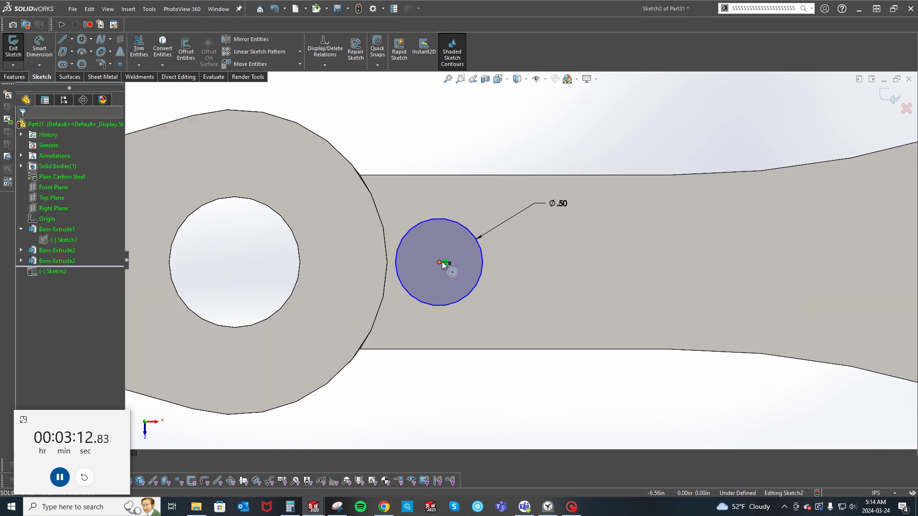
pyautogui.moveTo(441, 262); pyautogui.dragTo(481, 262)
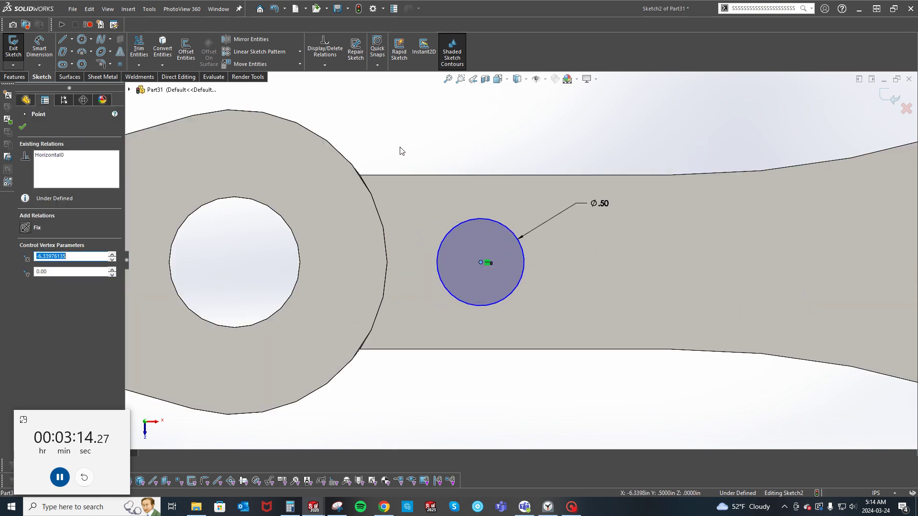
pyautogui.click(436, 268)
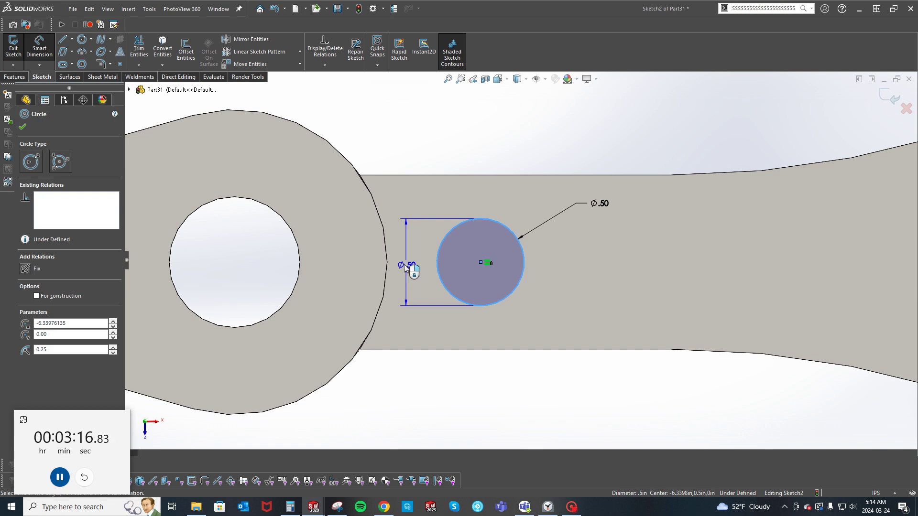
pyautogui.click(385, 262)
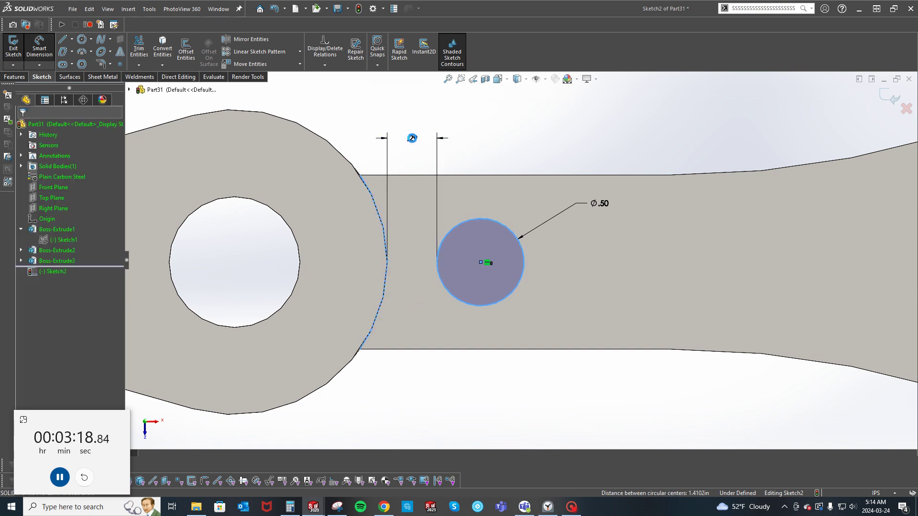
pyautogui.click(413, 140)
pyautogui.write('.25')
pyautogui.press('Return')
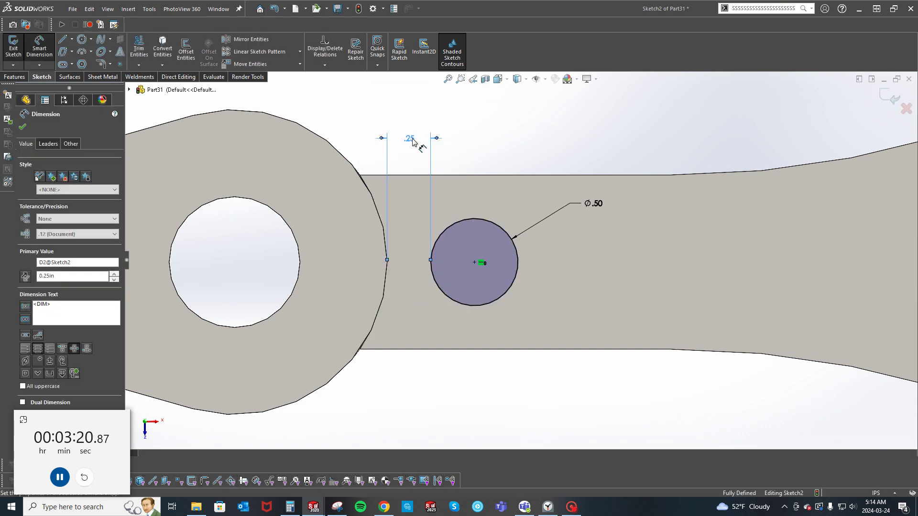
pyautogui.press('Escape')
# Step: Draw a short horizontal centreline from the 0.5 in circle's centre towards the big end
pyautogui.press('s')
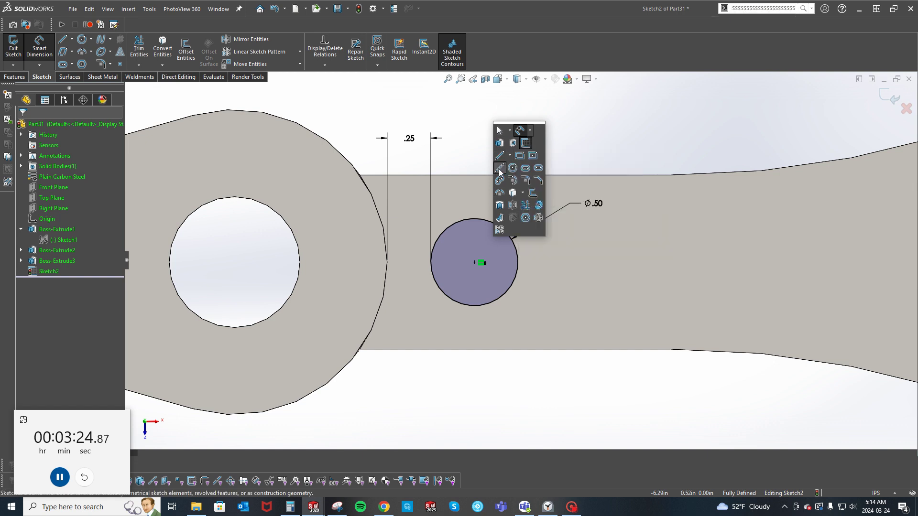
pyautogui.click(500, 156)
pyautogui.click(480, 262)
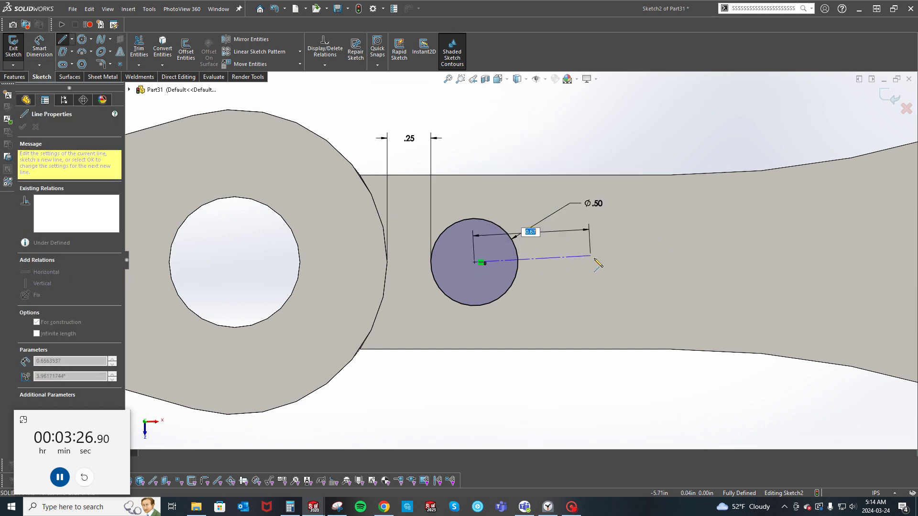
pyautogui.click(601, 262)
pyautogui.press('Escape')
pyautogui.press('s')
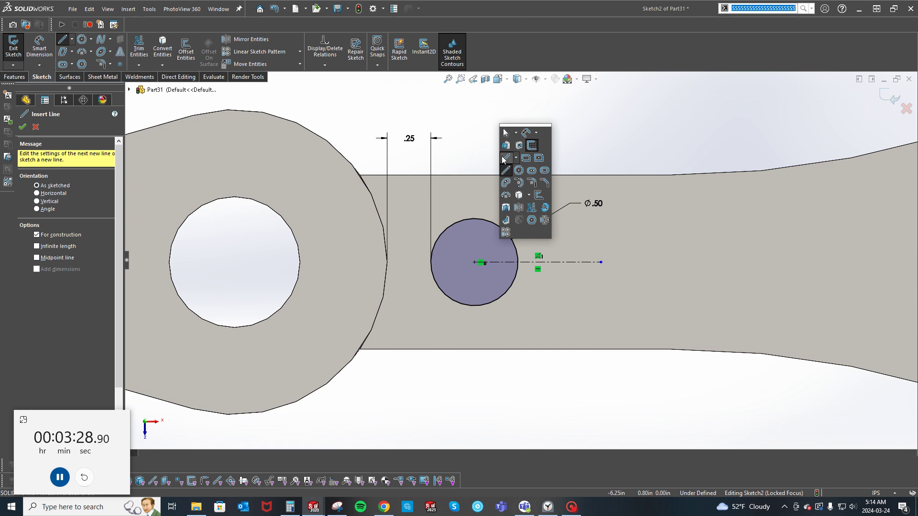
# Step: Draw a horizontal line from the uppermost point of the 0.5 in circle towards the big end
pyautogui.click(500, 181)
pyautogui.press('Return')
pyautogui.click(474, 219)
pyautogui.scroll(3, 521, 260)
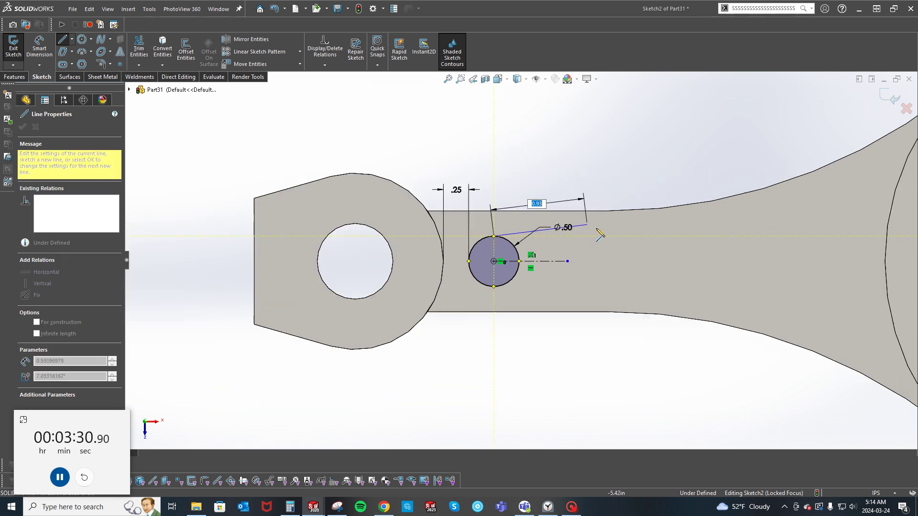
pyautogui.click(616, 236)
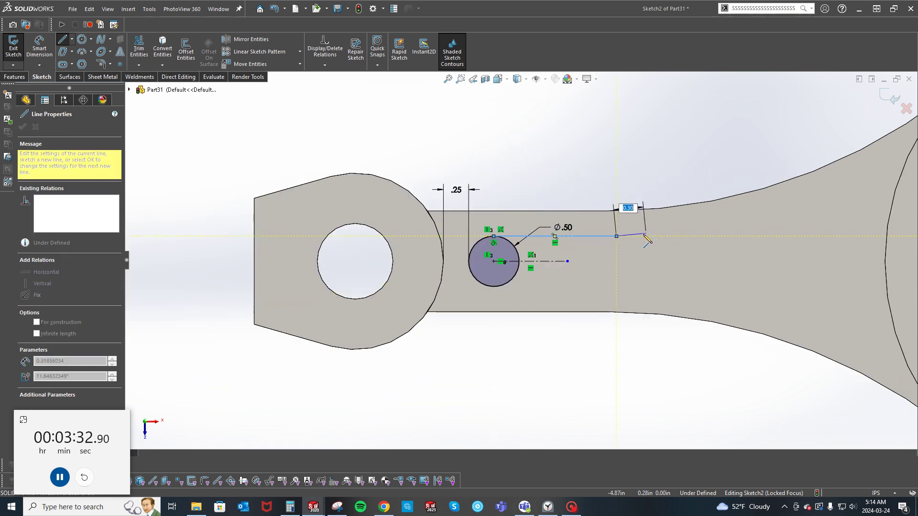
# Step: Continue the line with a long tangent arc along the arm, then a small tangent arc about 0.17 in radius ending on the big end's edge
pyautogui.press('a')
pyautogui.scroll(2, 670, 240)
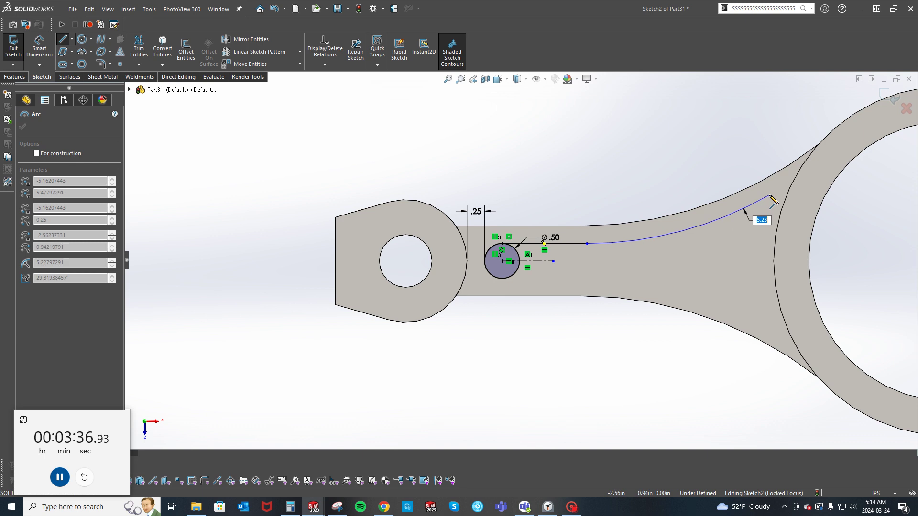
pyautogui.click(763, 203)
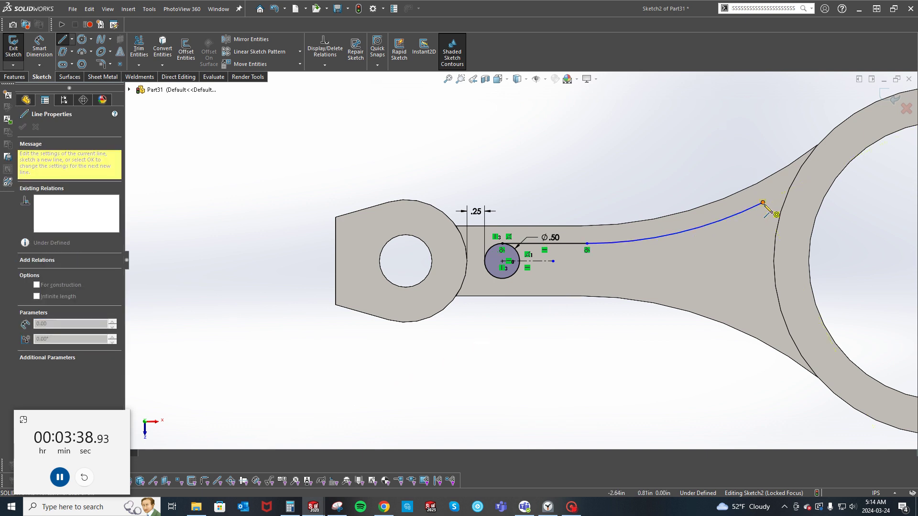
pyautogui.press('a')
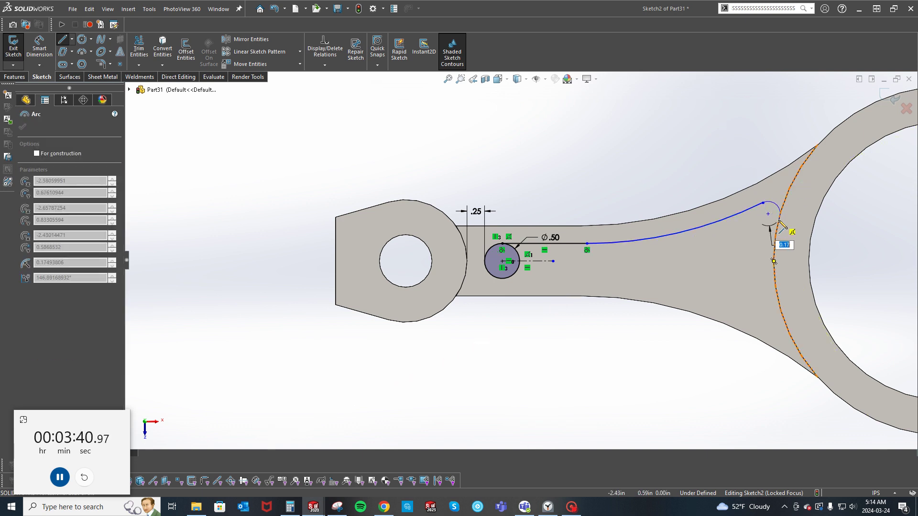
pyautogui.click(779, 221)
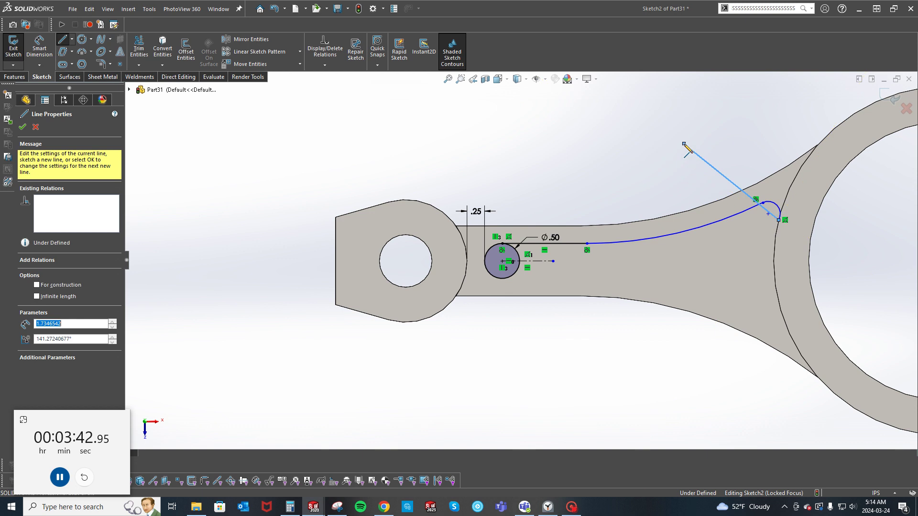
pyautogui.press('Escape')
pyautogui.scroll(-5, 795, 206)
pyautogui.press('Escape')
# Step: Make the small end arc tangent to the big end's circular edge
pyautogui.click(644, 226)
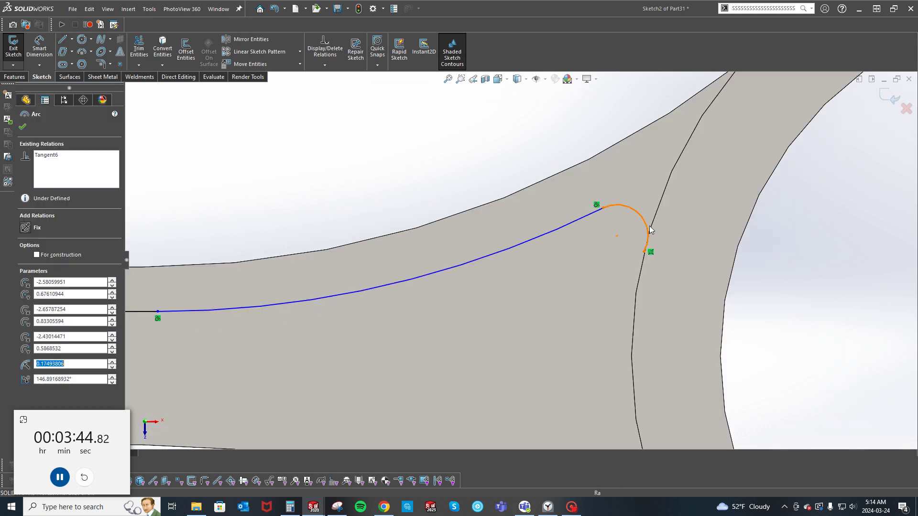
pyautogui.keyDown('ctrl'); pyautogui.click(653, 225); pyautogui.keyUp('ctrl')
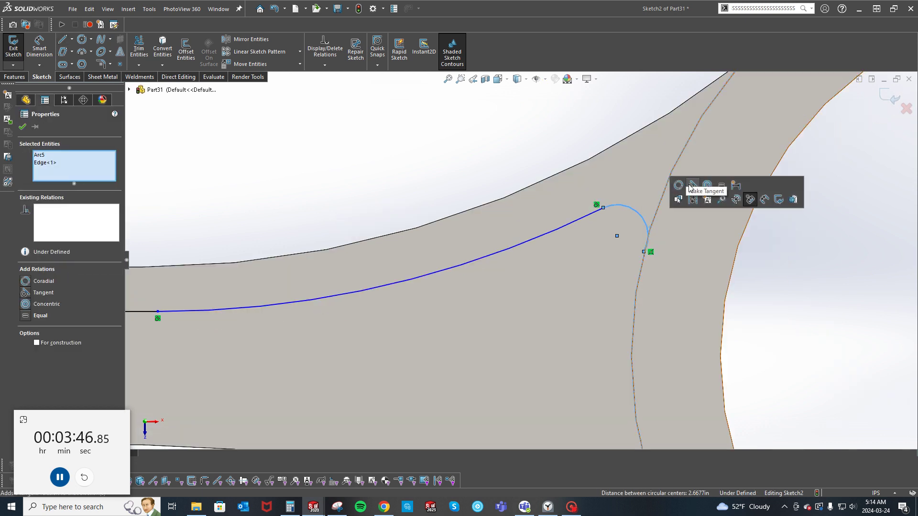
pyautogui.click(690, 187)
# Step: Dimension the small end arc's radius as 0.25 in
pyautogui.click(525, 131)
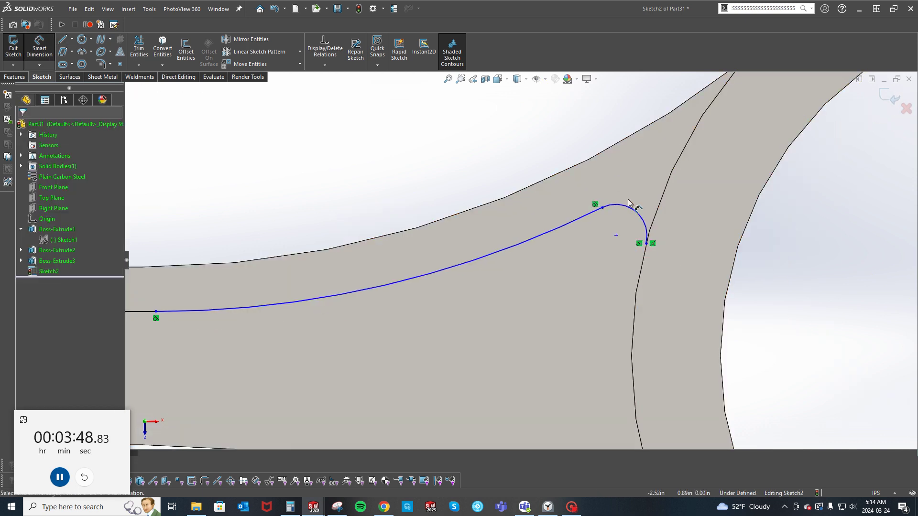
pyautogui.click(634, 213)
pyautogui.click(645, 173)
pyautogui.write('.25')
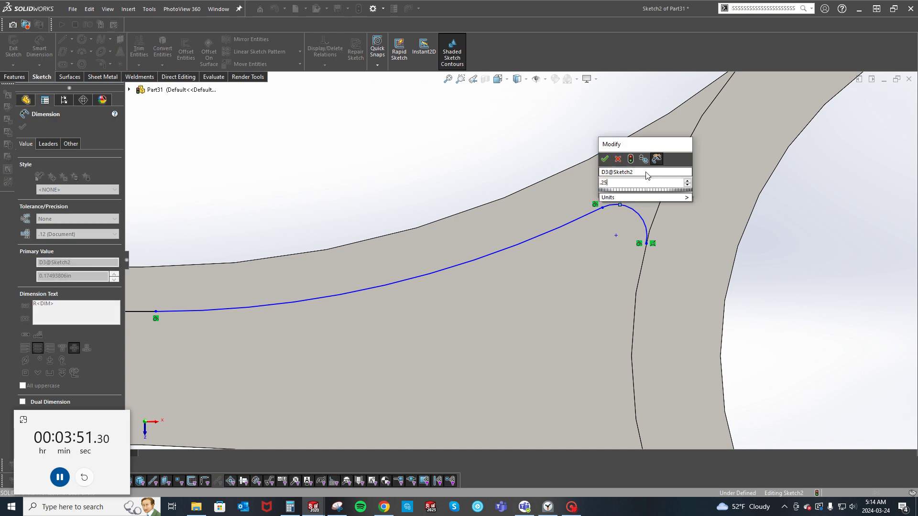
pyautogui.press('Return')
pyautogui.press('Escape')
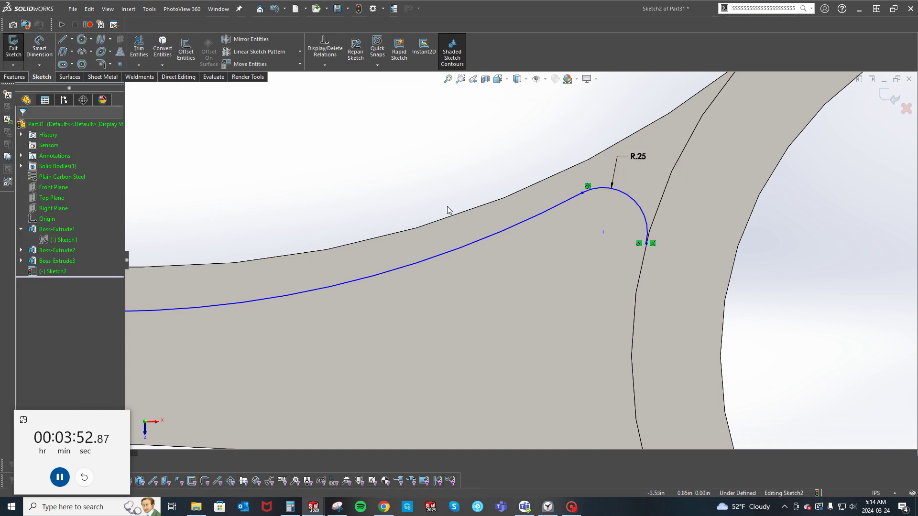
# Step: Make the long sketch arc concentric with the arm's curved outer edge
pyautogui.click(446, 218)
pyautogui.keyDown('ctrl'); pyautogui.click(447, 250); pyautogui.keyUp('ctrl')
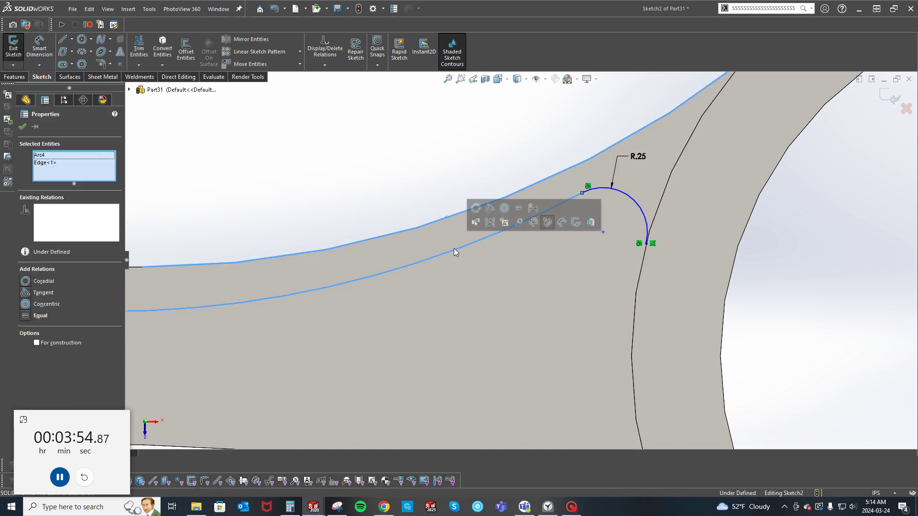
pyautogui.click(485, 211)
pyautogui.click(396, 157)
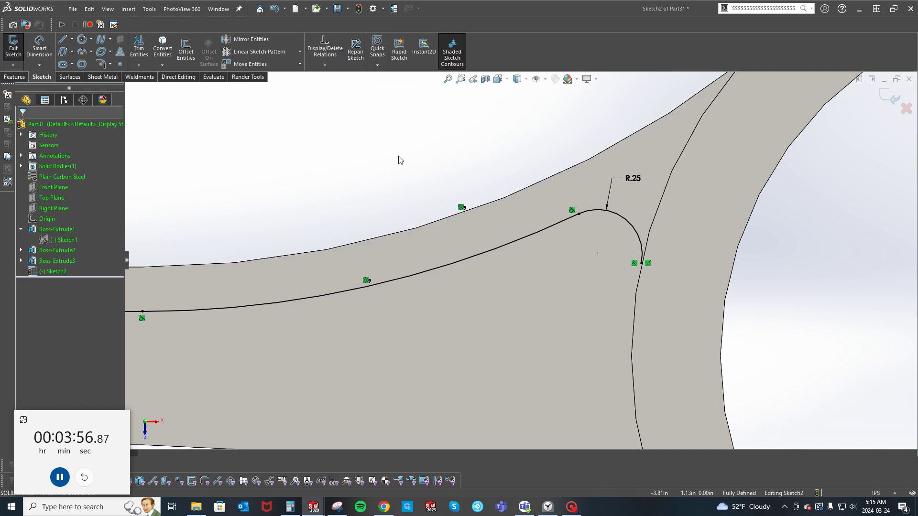
# Step: Convert the edges of the big end's ring face into sketch entities to close the profile
pyautogui.scroll(3, 403, 160)
pyautogui.click(575, 294)
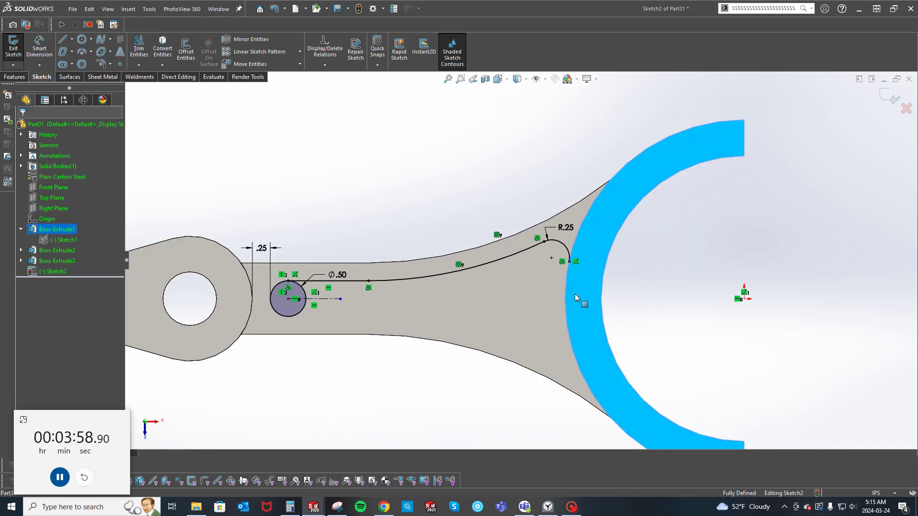
pyautogui.press('s')
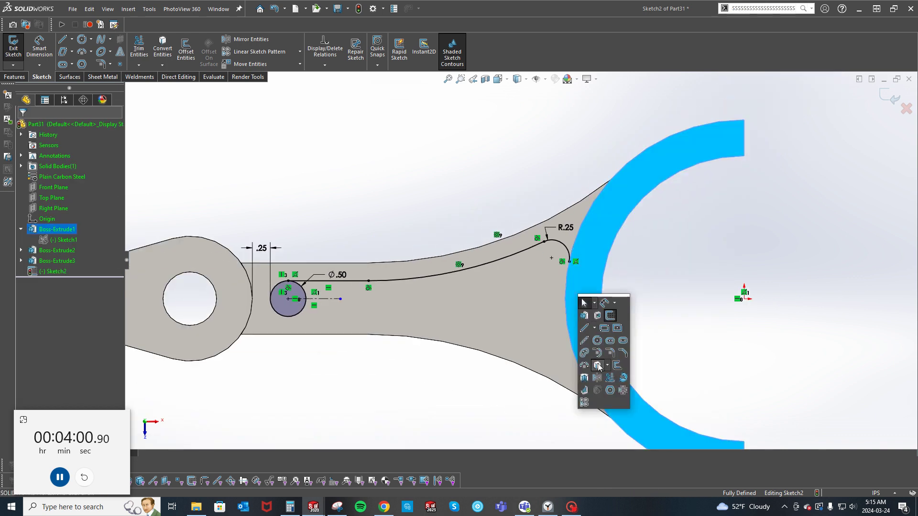
pyautogui.click(597, 377)
# Step: Mirror the horizontal line, the long arc and the 0.25 in radius arc about the centreline
pyautogui.press('s')
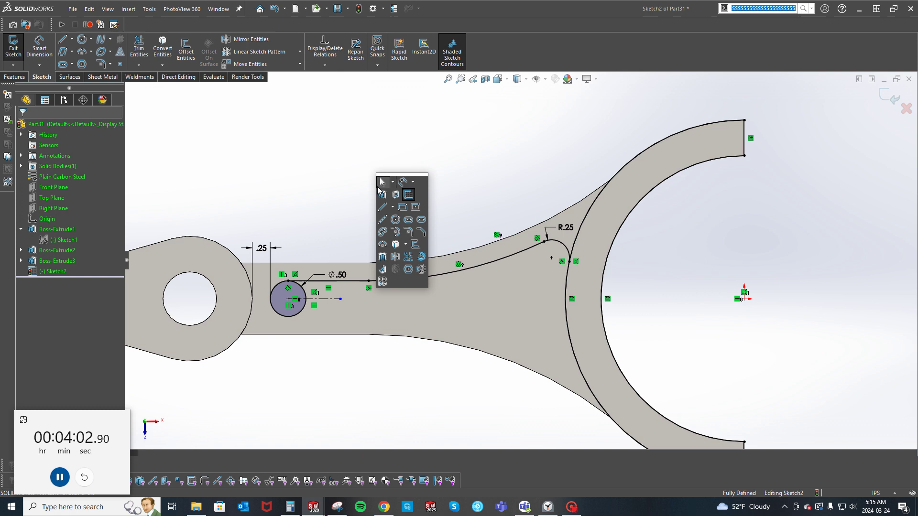
pyautogui.click(396, 258)
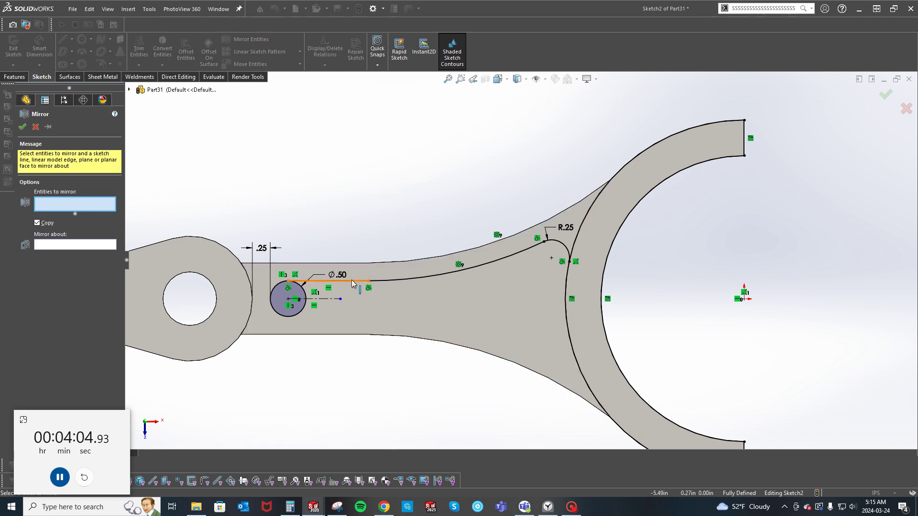
pyautogui.click(389, 281)
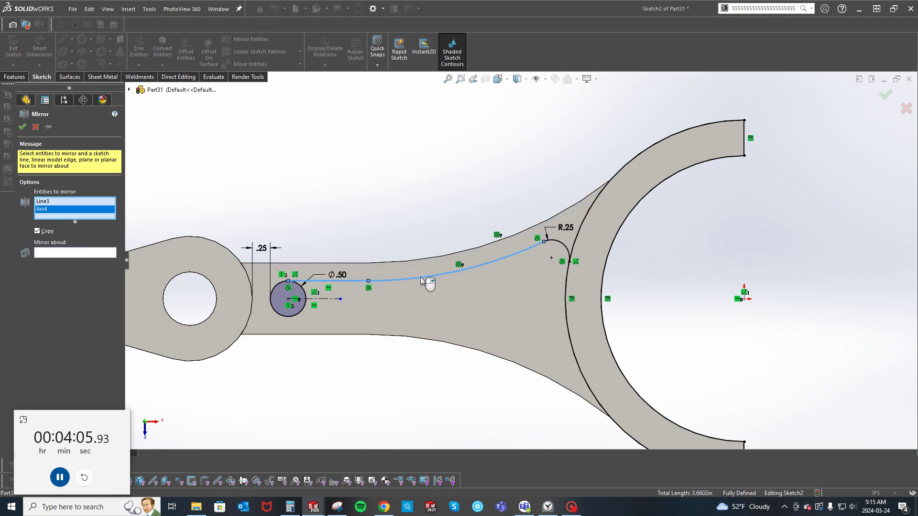
pyautogui.click(562, 244)
pyautogui.rightClick(561, 241)
pyautogui.click(331, 297)
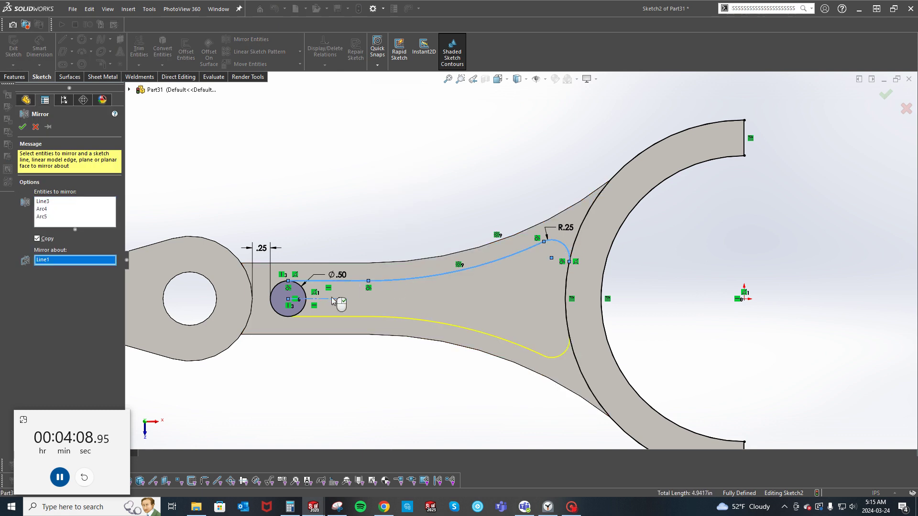
pyautogui.rightClick(332, 297)
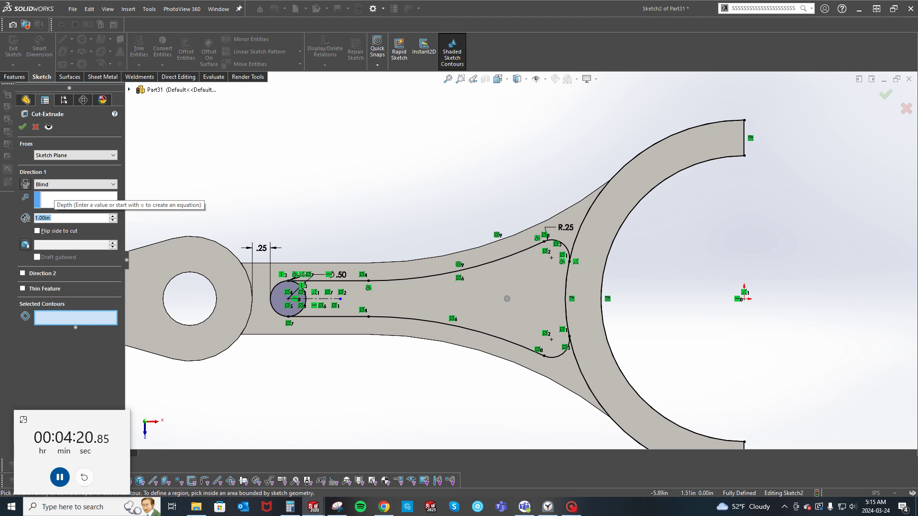
# Step: Cut-extrude the circle and the arm recess contours to a blind depth of 0.375 in
pyautogui.write('.375')
pyautogui.press('Return')
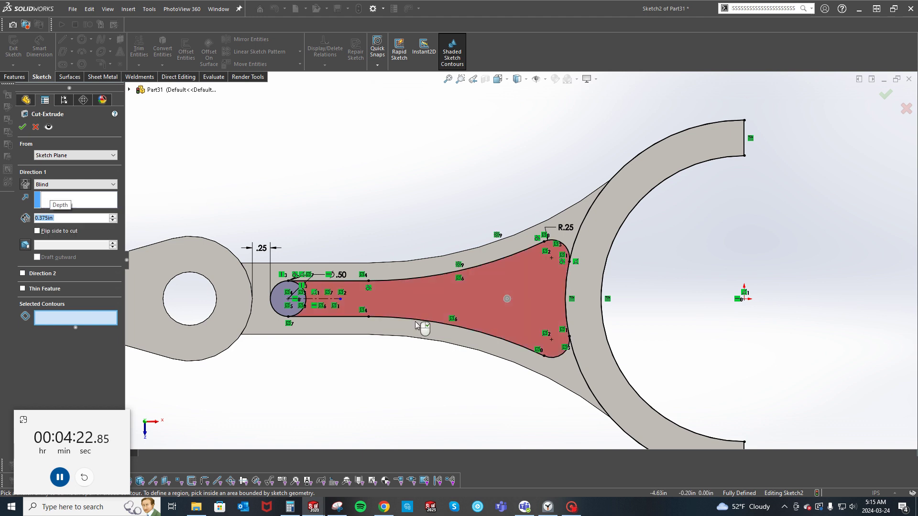
pyautogui.scroll(-3, 324, 331)
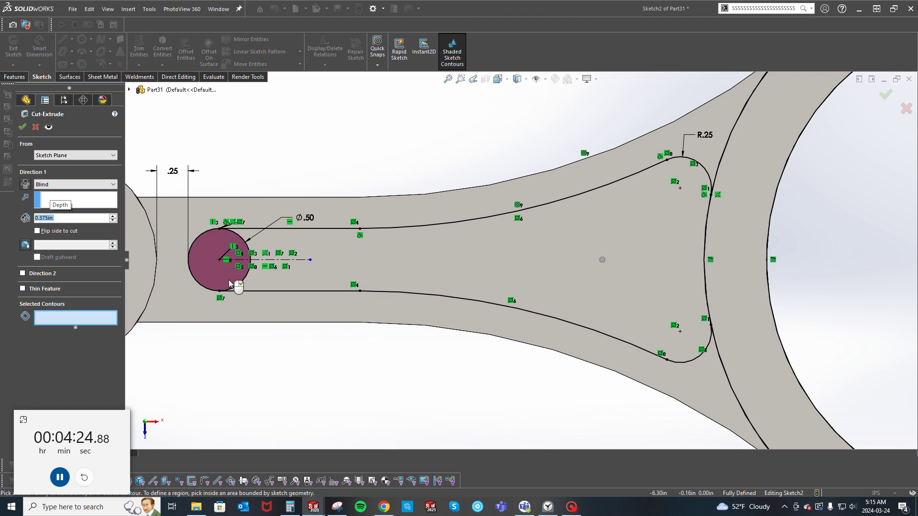
pyautogui.click(229, 279)
pyautogui.click(279, 277)
pyautogui.press('Return')
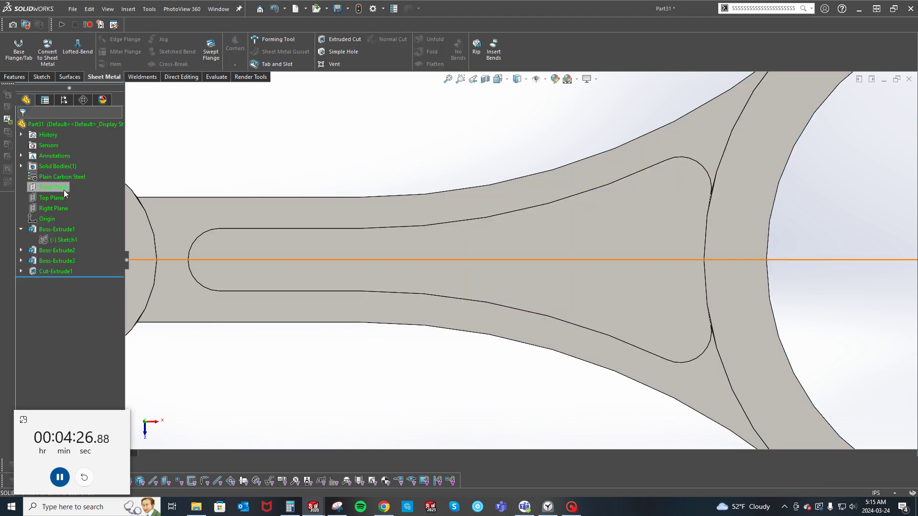
# Step: Mirror the recess cut about the Top Plane to the arm's opposite face
pyautogui.click(54, 189)
pyautogui.click(53, 197)
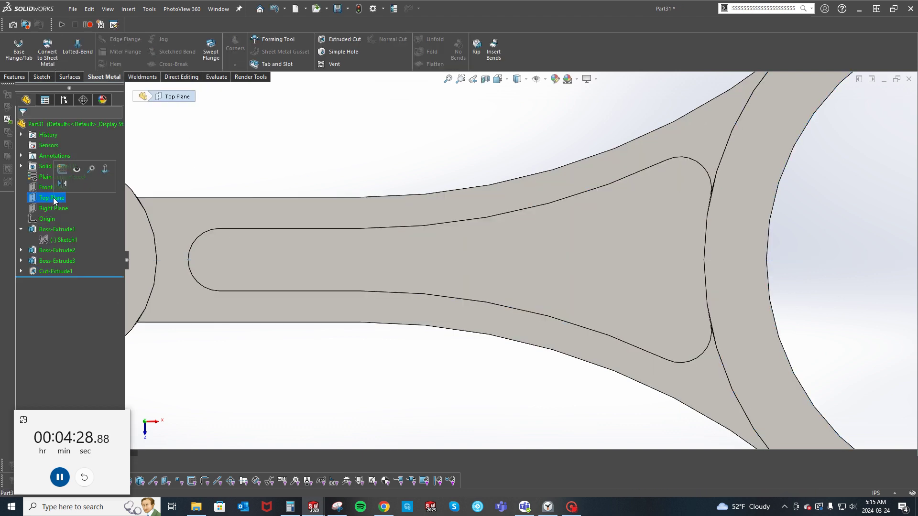
pyautogui.click(64, 185)
pyautogui.click(253, 256)
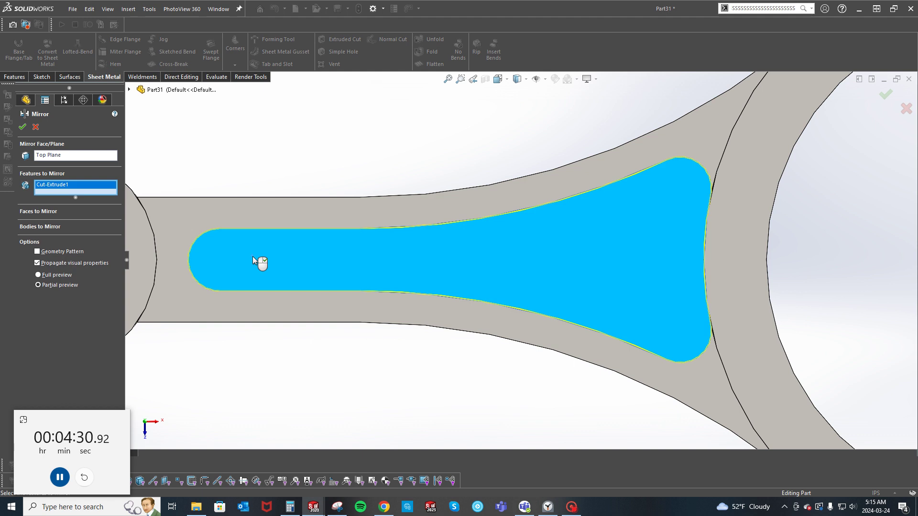
pyautogui.press('Return')
pyautogui.click(238, 152)
# Step: Start a sketch on the flat end face of the half ring and draw a vertical and a horizontal centreline meeting at the origin
pyautogui.scroll(4, 306, 225)
pyautogui.moveTo(339, 248); pyautogui.dragTo(315, 150, button='middle')
pyautogui.scroll(5, 316, 149)
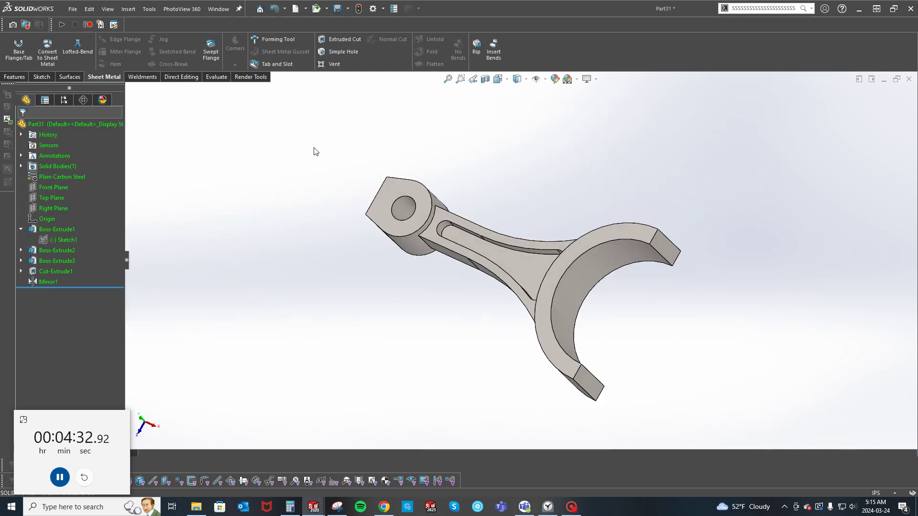
pyautogui.scroll(-3, 531, 246)
pyautogui.rightClick(680, 262)
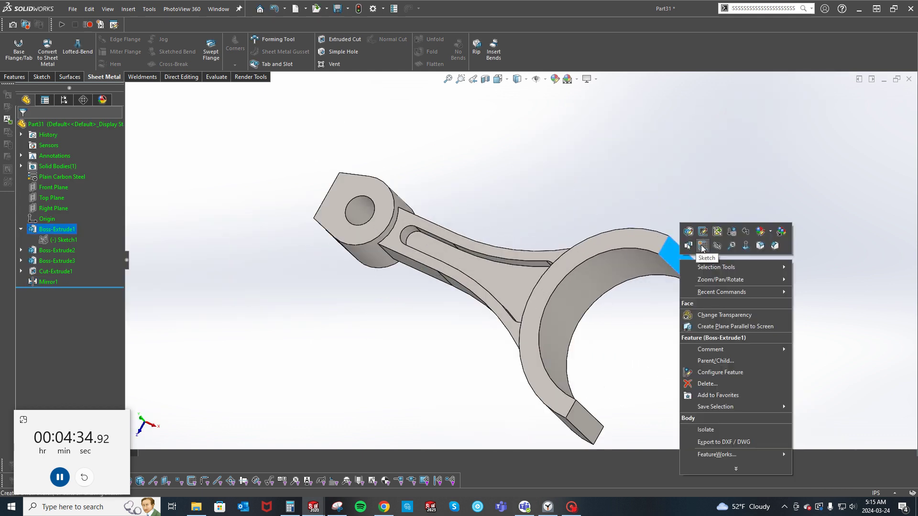
pyautogui.click(701, 246)
pyautogui.press('s')
pyautogui.click(613, 292)
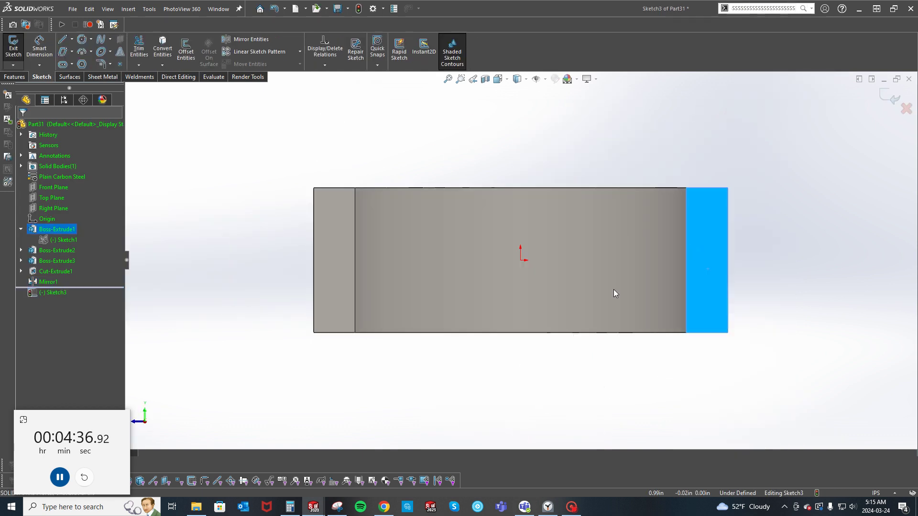
pyautogui.click(521, 126)
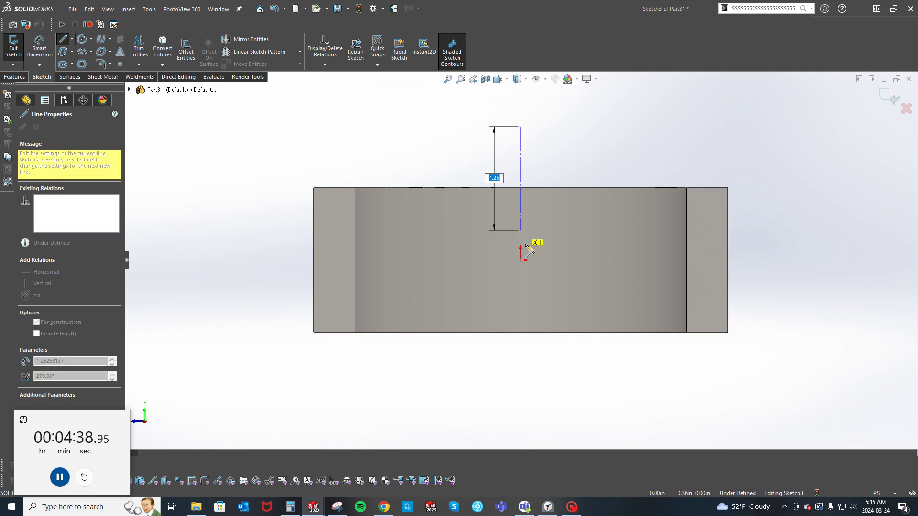
pyautogui.click(521, 259)
pyautogui.click(782, 260)
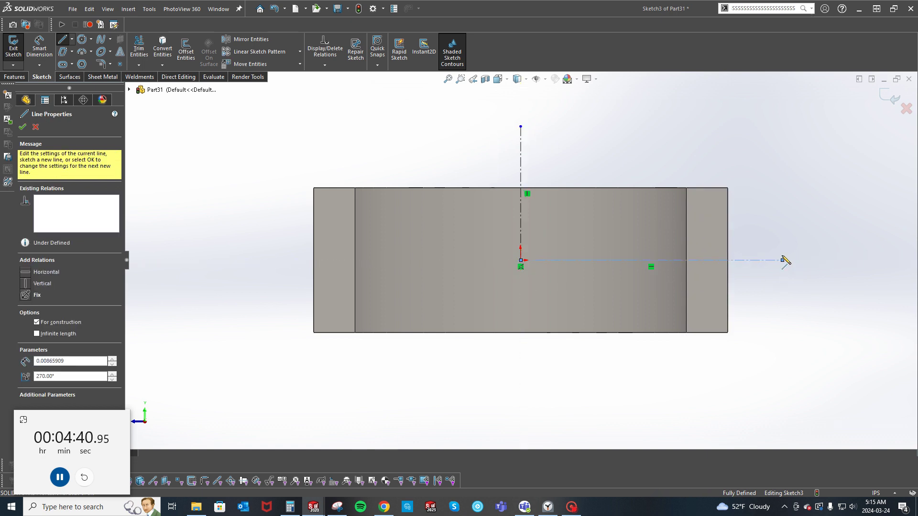
pyautogui.press('Escape')
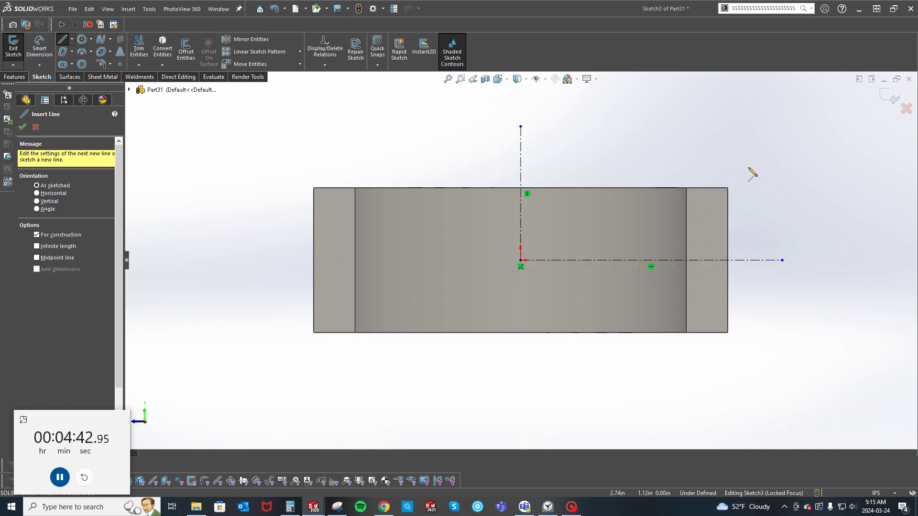
# Step: Sketch an about 0.67 in horizontal line from the ring's upper inner corner, an outward sloping line and a tangent arc, radius about 0.5 in, to the centreline
pyautogui.press('s')
pyautogui.click(761, 201)
pyautogui.scroll(-3, 692, 191)
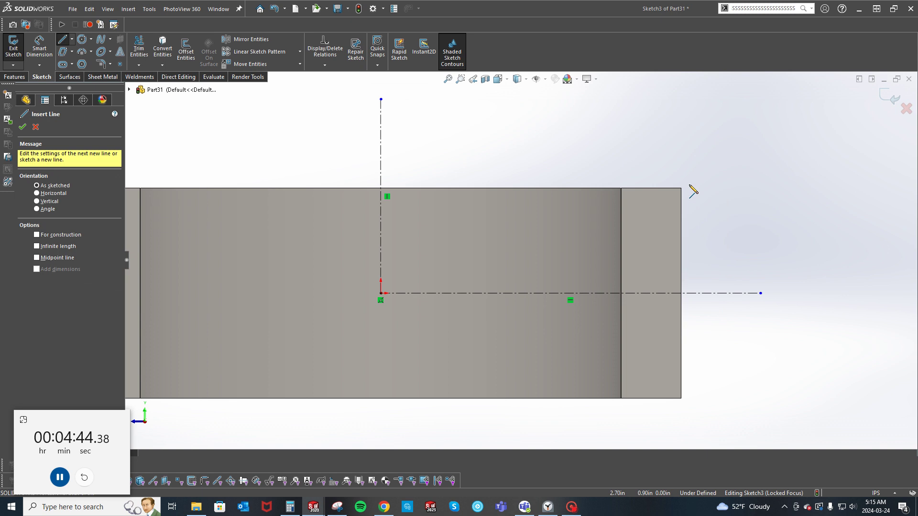
pyautogui.click(621, 189)
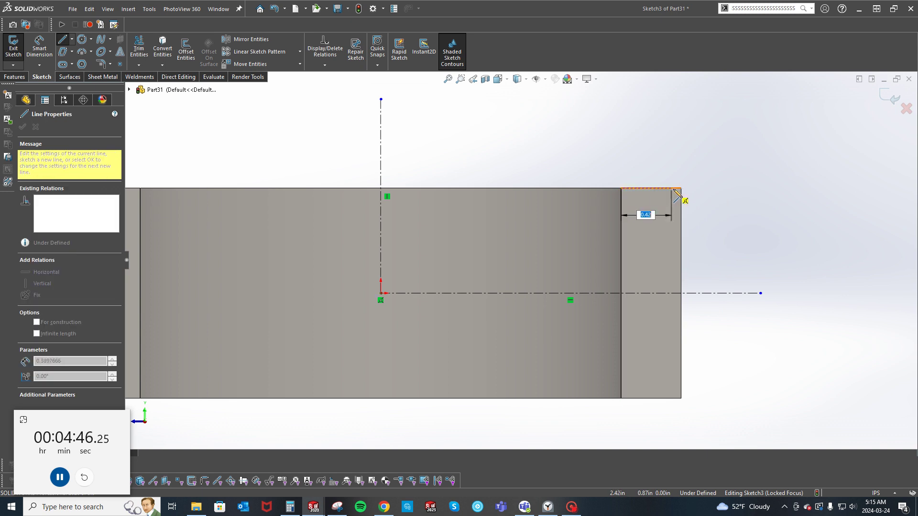
pyautogui.click(703, 189)
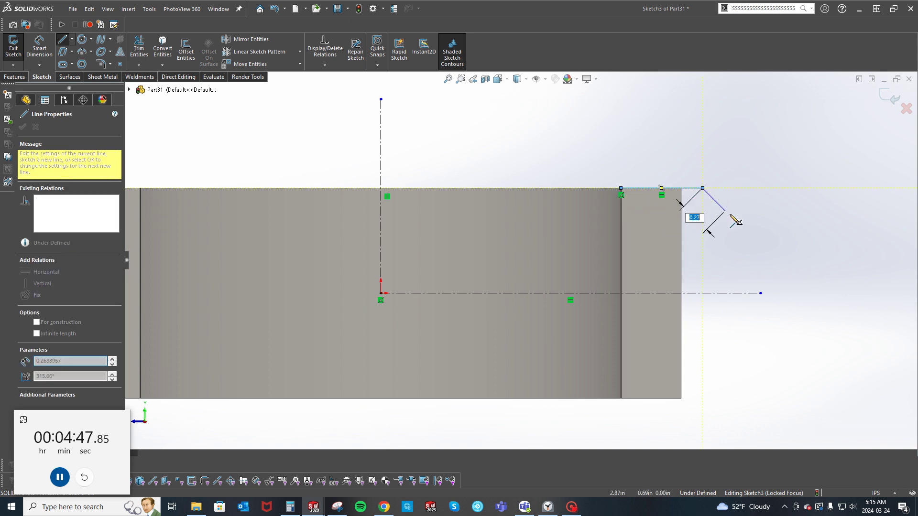
pyautogui.click(755, 257)
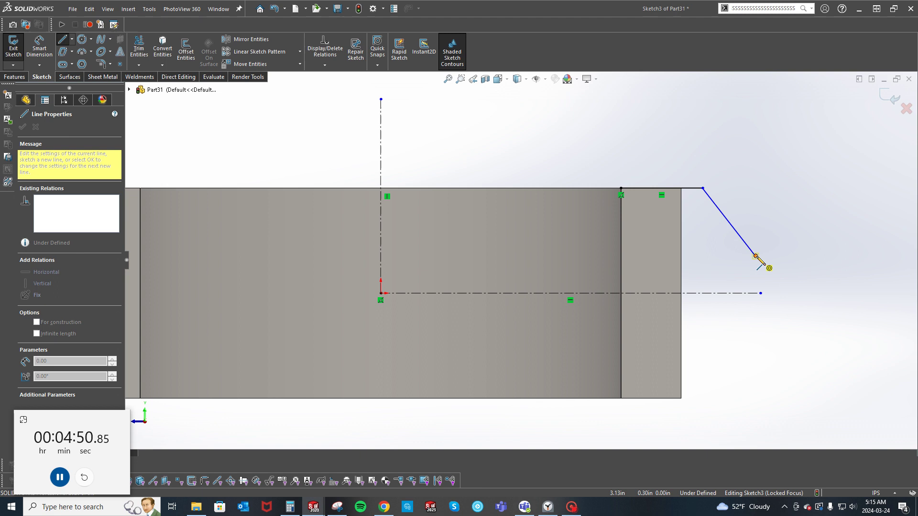
pyautogui.press('a')
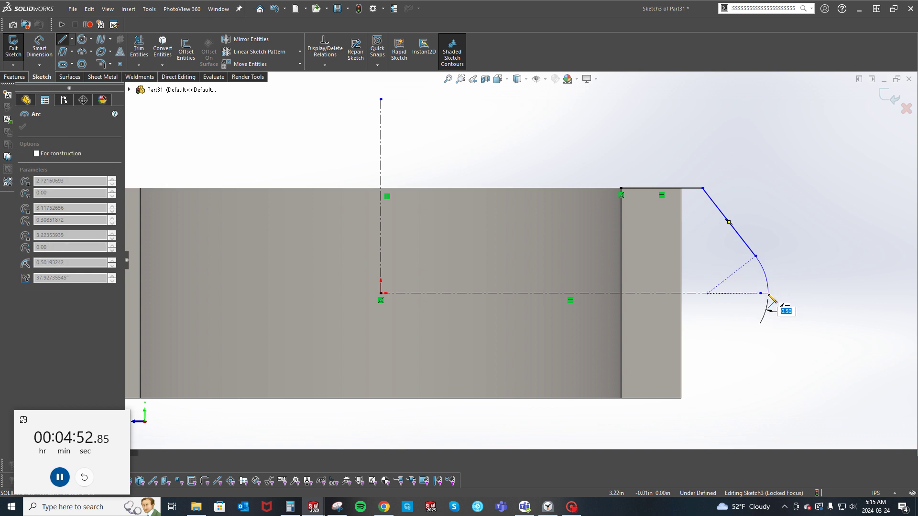
pyautogui.click(769, 293)
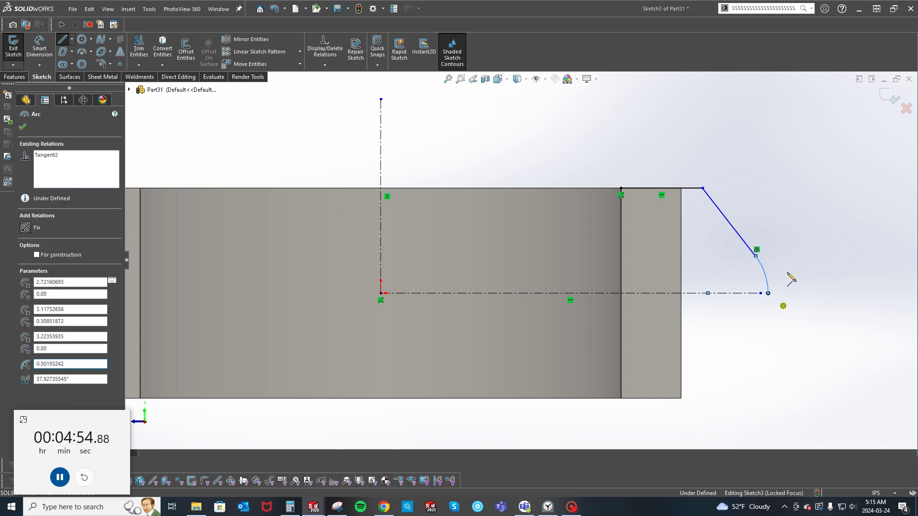
pyautogui.press('Escape')
pyautogui.press('Escape')
# Step: Merge the horizontal centreline's outer endpoint with the lower endpoint of the tangent arc
pyautogui.scroll(-3, 789, 252)
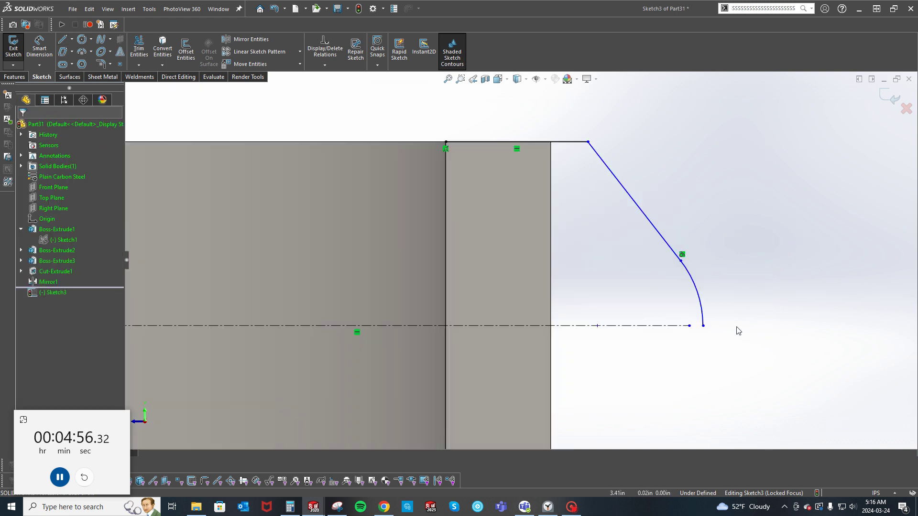
pyautogui.click(689, 326)
pyautogui.keyDown('ctrl'); pyautogui.click(703, 326); pyautogui.keyUp('ctrl')
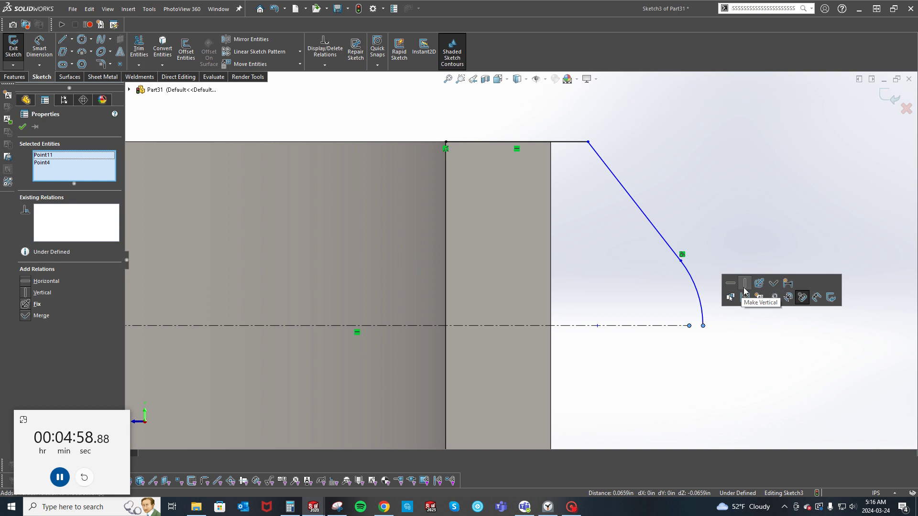
pyautogui.click(773, 283)
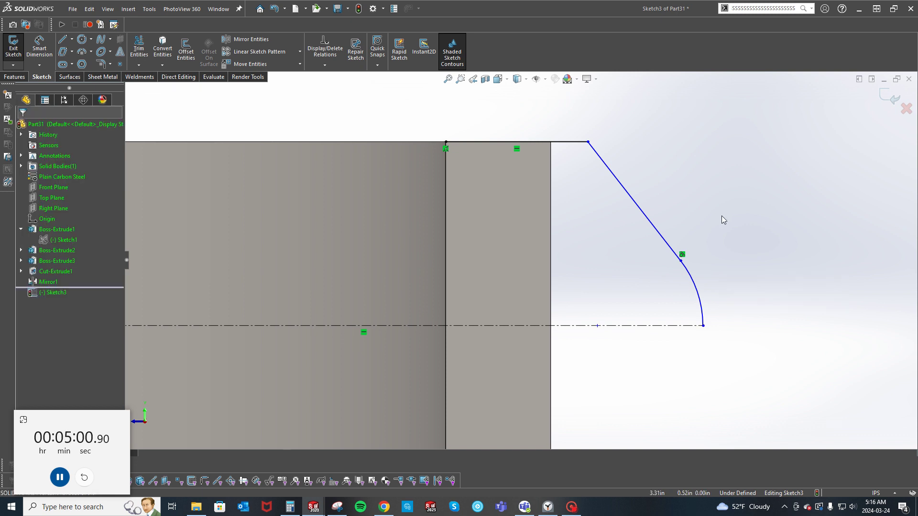
# Step: Dimension the tangent arc with a radius of 0.625 in
pyautogui.click(699, 291)
pyautogui.click(707, 266)
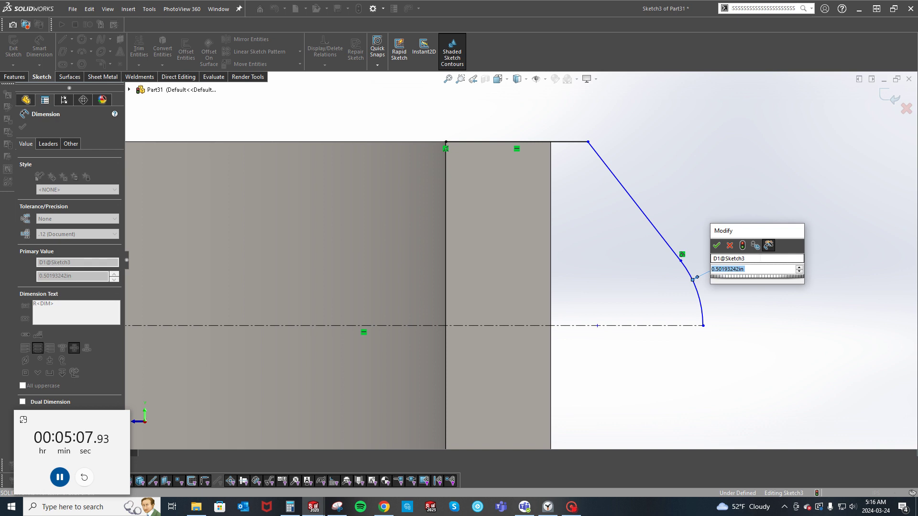
pyautogui.write('.625')
pyautogui.press('Return')
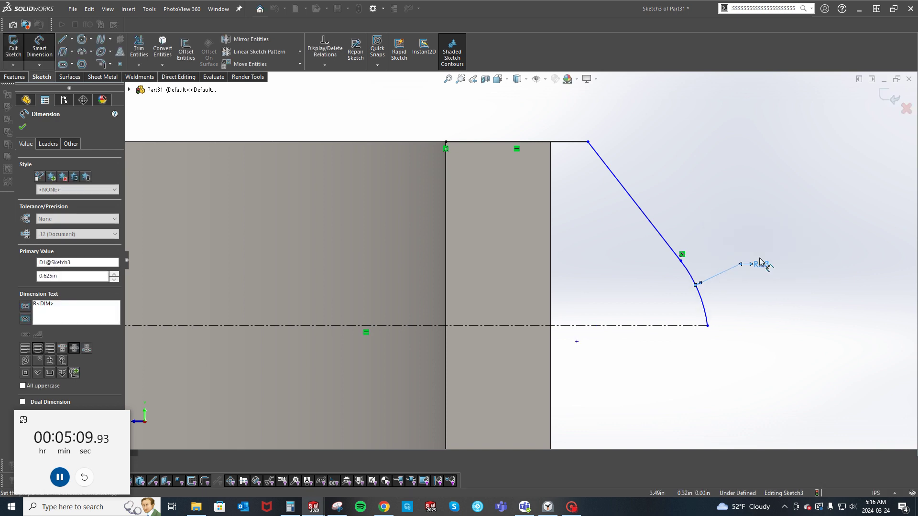
pyautogui.click(743, 178)
# Step: Add a doubled-distance dimension of 5.25 in from the horizontal line's outer corner across the vertical centreline
pyautogui.click(588, 142)
pyautogui.scroll(5, 430, 184)
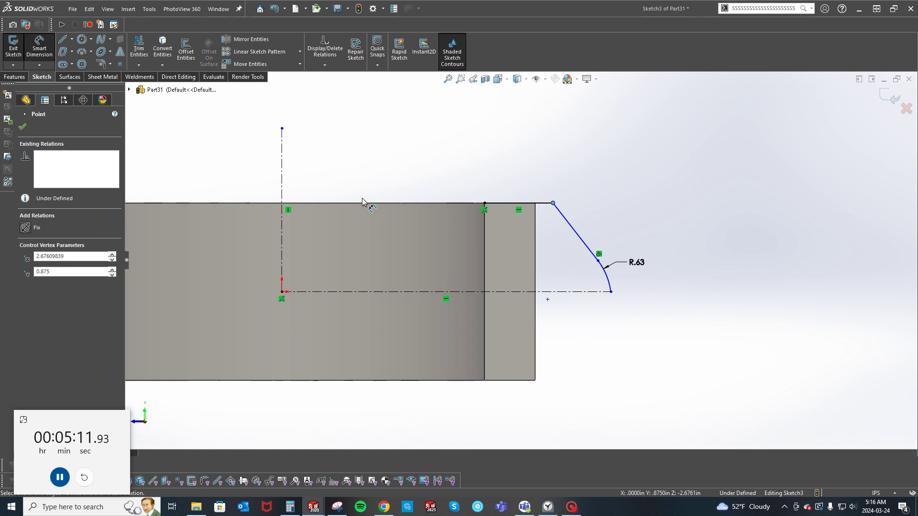
pyautogui.click(321, 189)
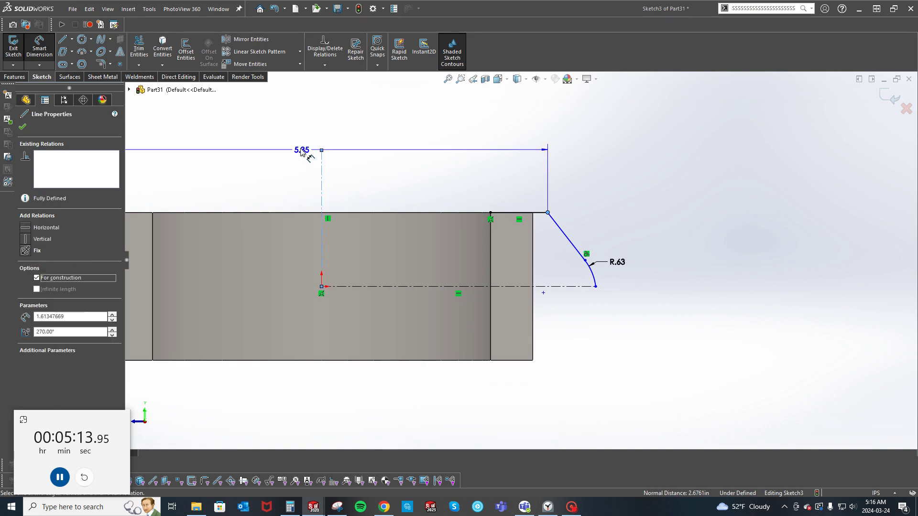
pyautogui.click(302, 150)
pyautogui.write('5.25')
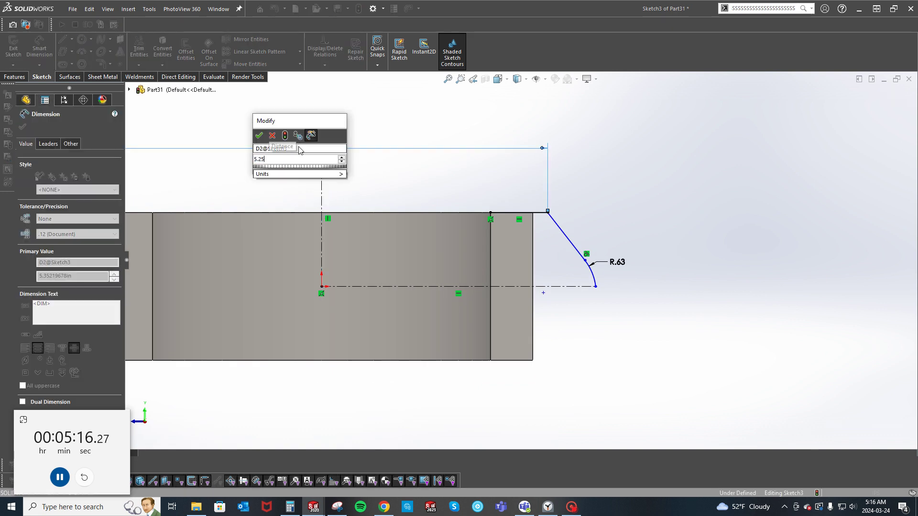
pyautogui.press('Return')
pyautogui.click(557, 358)
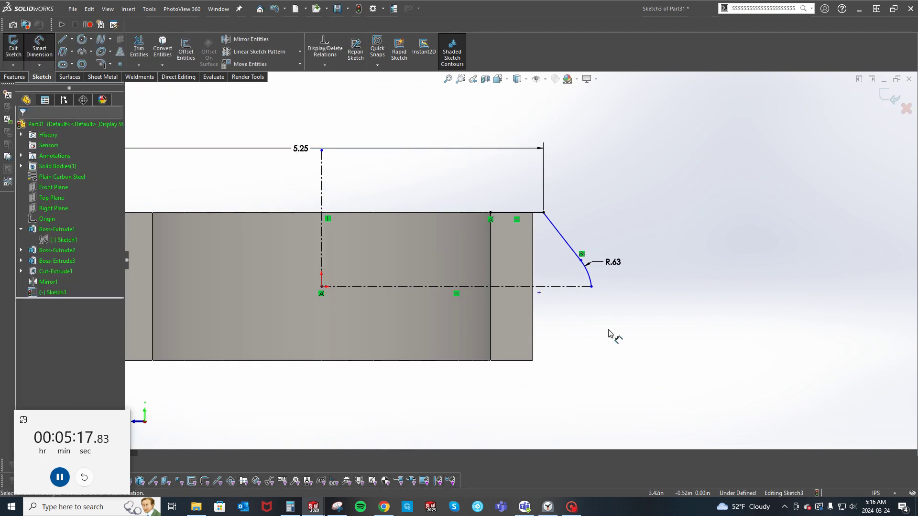
pyautogui.press('s')
pyautogui.click(602, 366)
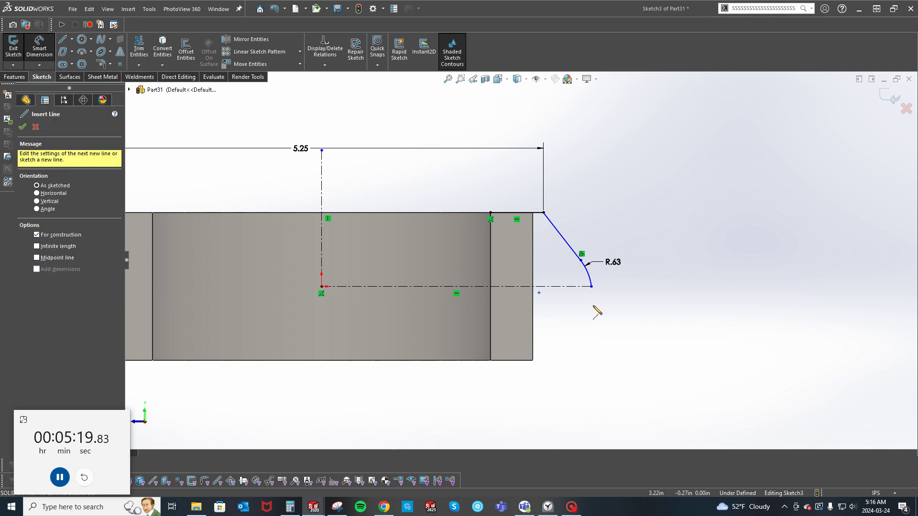
pyautogui.click(591, 287)
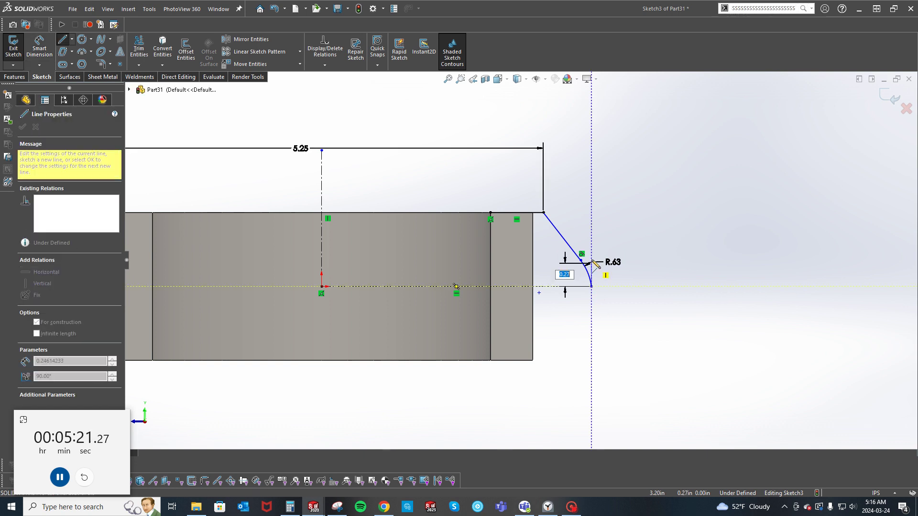
pyautogui.press('Escape')
# Step: Make the arc's centre point coincident with the horizontal centreline
pyautogui.click(540, 293)
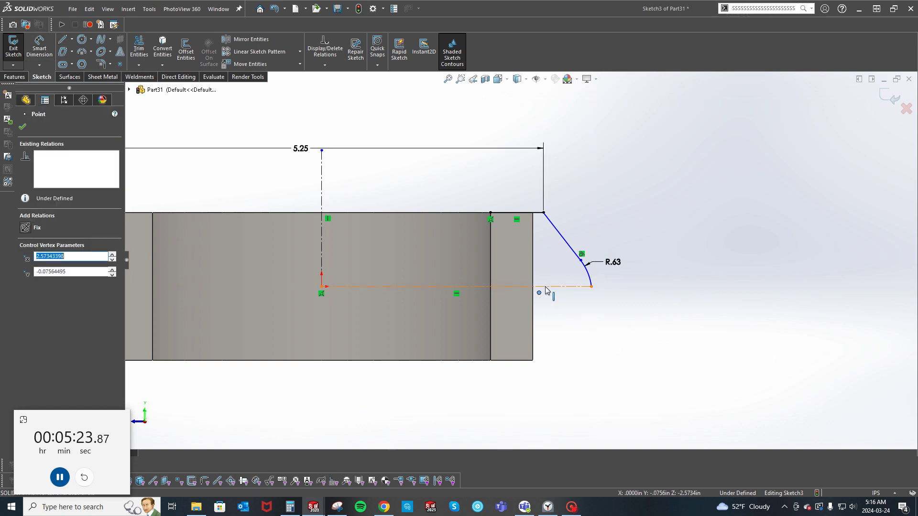
pyautogui.keyDown('ctrl'); pyautogui.click(569, 287); pyautogui.keyUp('ctrl')
pyautogui.click(587, 246)
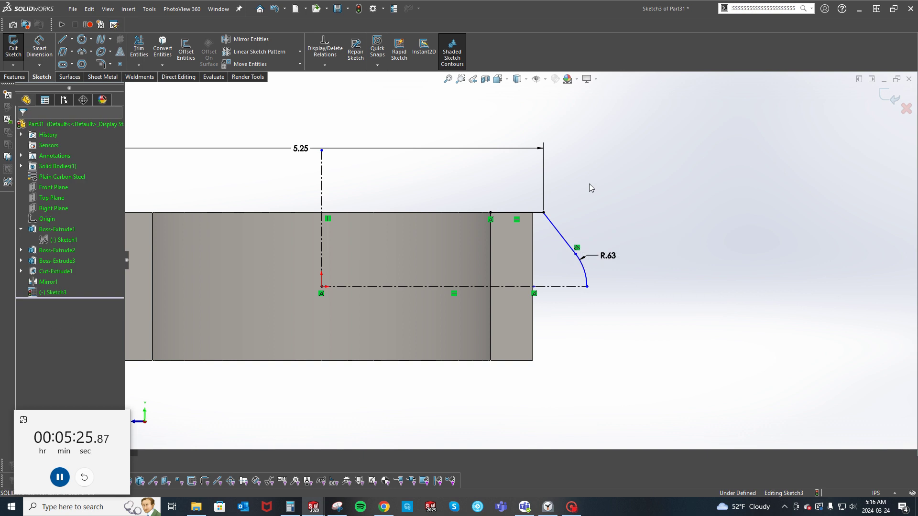
# Step: Add a doubled-distance dimension of 6.5 in from the arc's outer endpoint across the vertical centreline
pyautogui.click(587, 287)
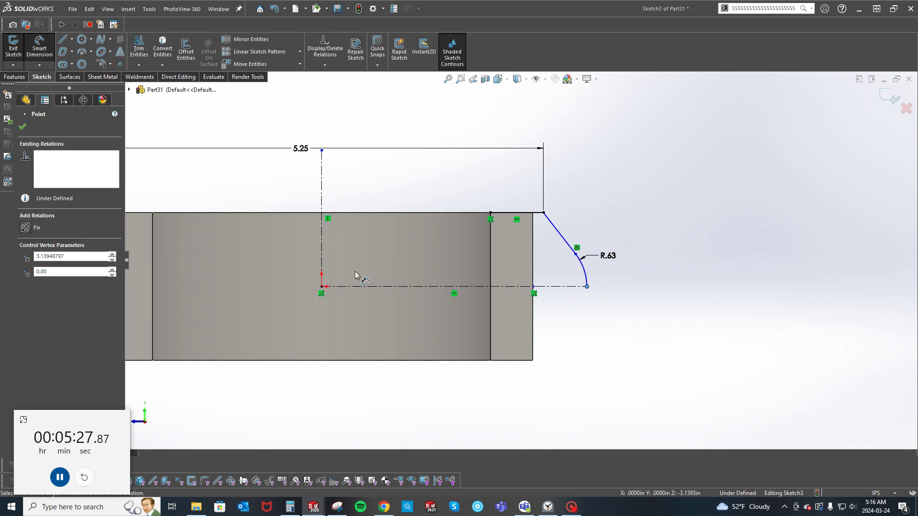
pyautogui.click(322, 270)
pyautogui.click(322, 401)
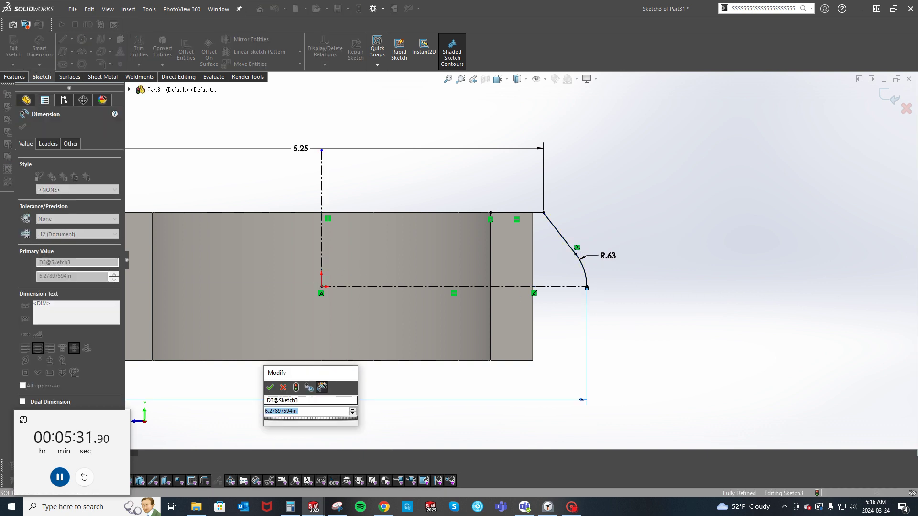
pyautogui.write('6.5')
pyautogui.press('Return')
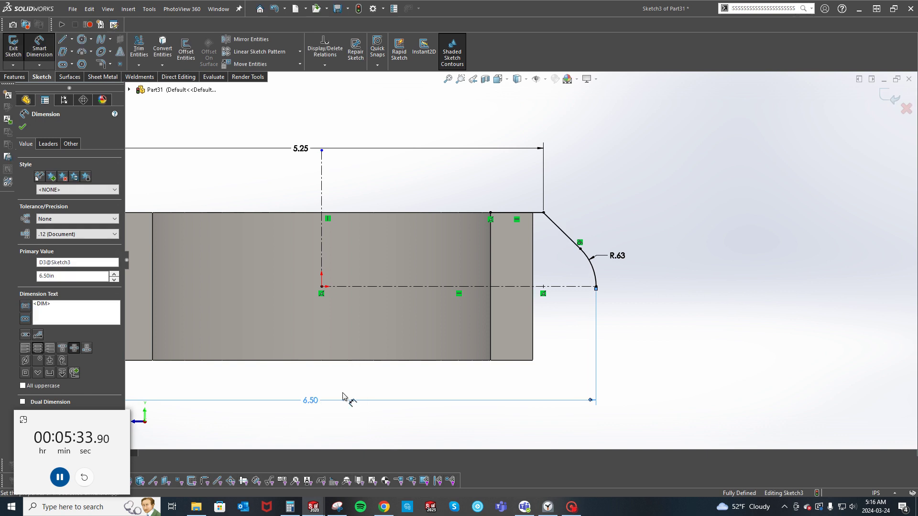
pyautogui.press('Escape')
# Step: Mirror the horizontal line, the sloping line and the arc about the horizontal centreline
pyautogui.press('s')
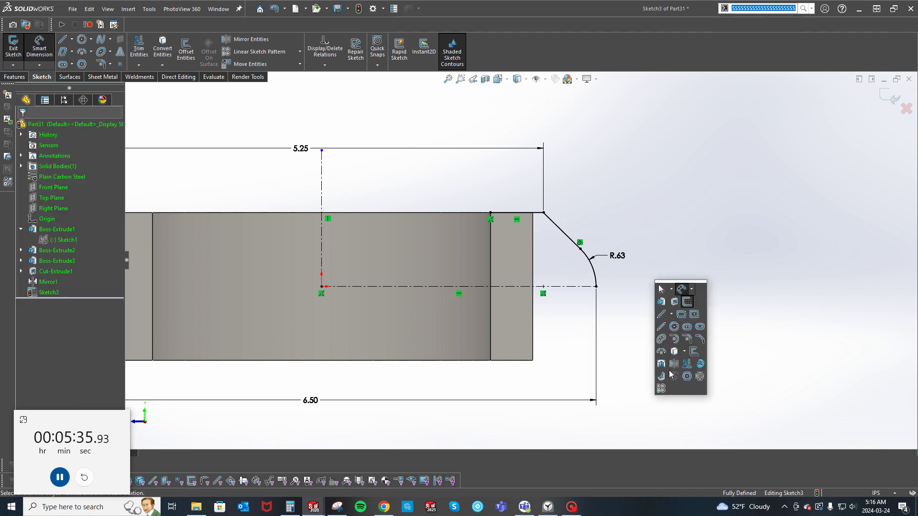
pyautogui.click(673, 364)
pyautogui.moveTo(511, 200); pyautogui.dragTo(508, 194)
pyautogui.click(548, 286)
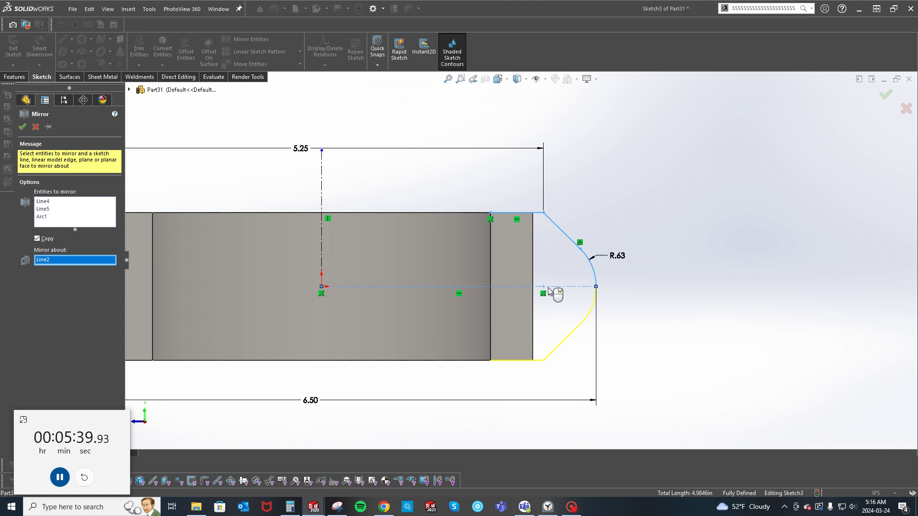
pyautogui.press('Return')
# Step: Close the flange profile with a vertical line along the ring's inner edge between the two horizontal lines' inner ends
pyautogui.press('s')
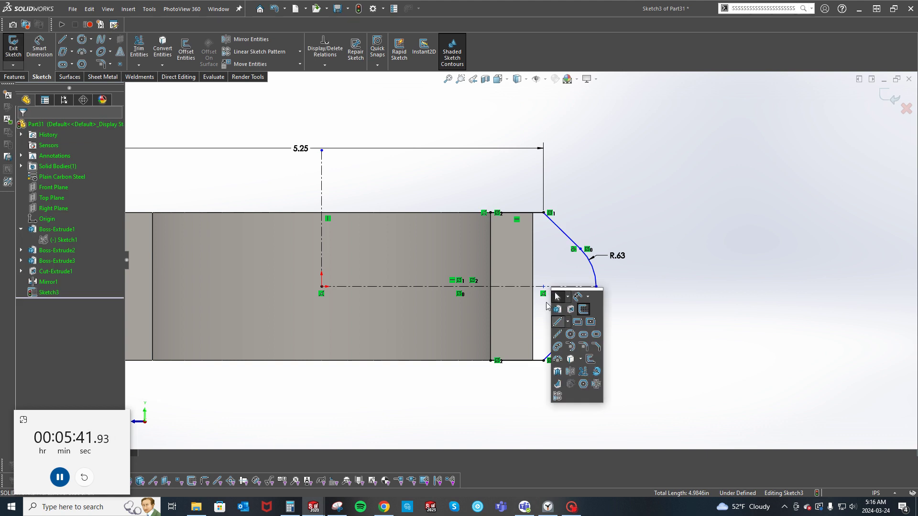
pyautogui.click(558, 322)
pyautogui.click(491, 213)
pyautogui.click(490, 360)
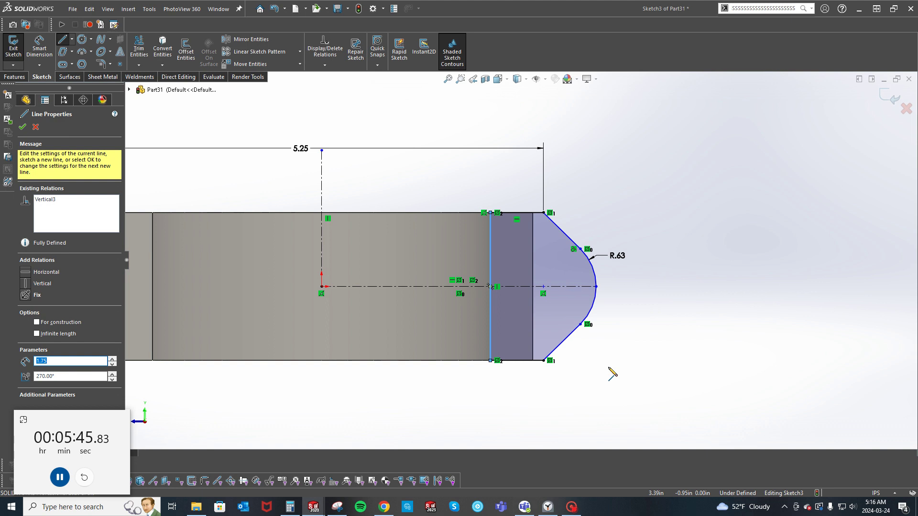
pyautogui.press('Escape')
pyautogui.moveTo(612, 343); pyautogui.dragTo(611, 329, button='right')
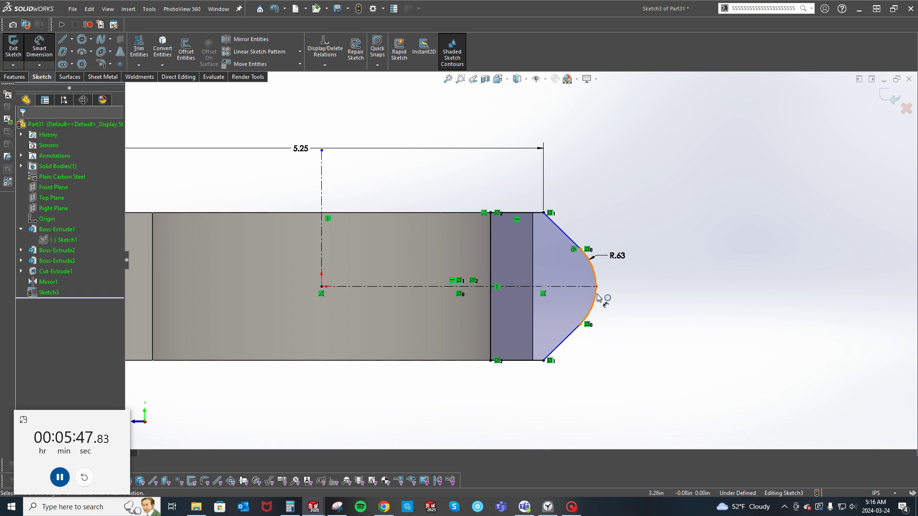
pyautogui.click(597, 297)
pyautogui.click(321, 236)
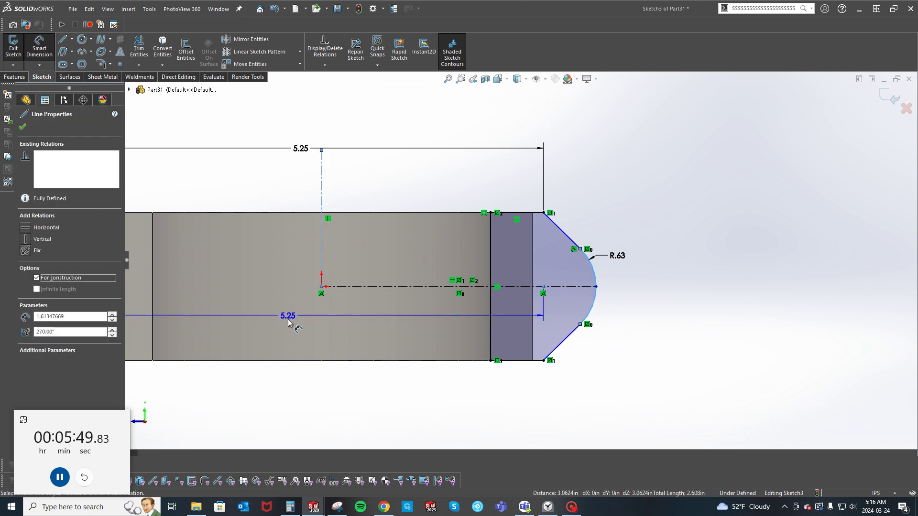
pyautogui.press('Escape')
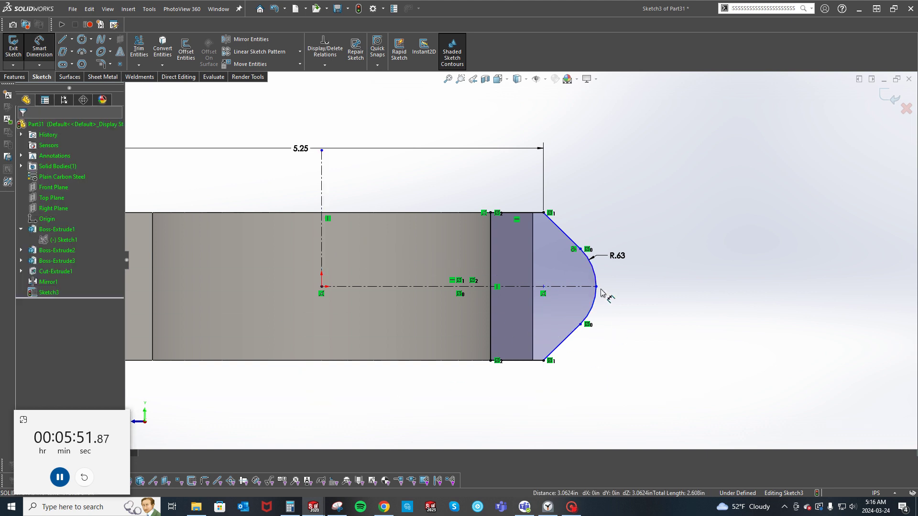
# Step: Dimension the horizontal centreline's outer endpoint across the vertical centreline again with a doubled distance of 6.5 in
pyautogui.click(595, 287)
pyautogui.click(323, 255)
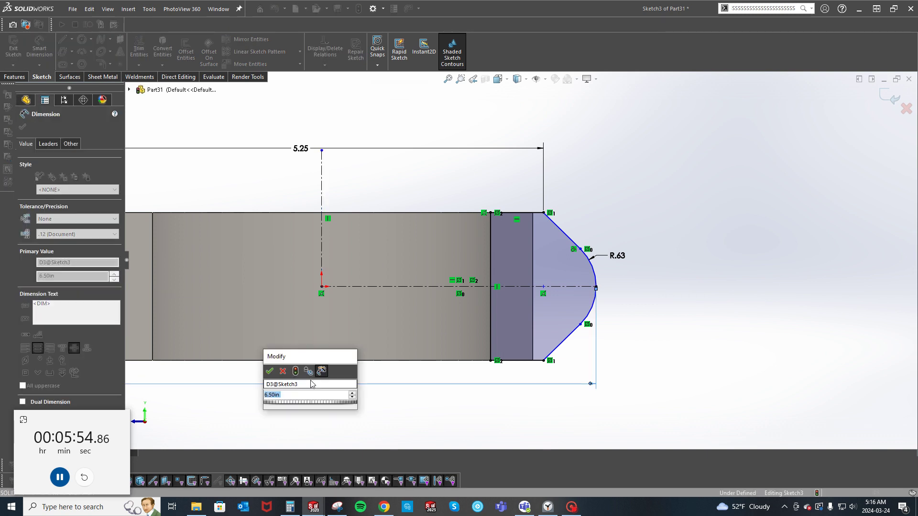
pyautogui.click(270, 371)
pyautogui.scroll(-5, 631, 309)
pyautogui.press('Escape')
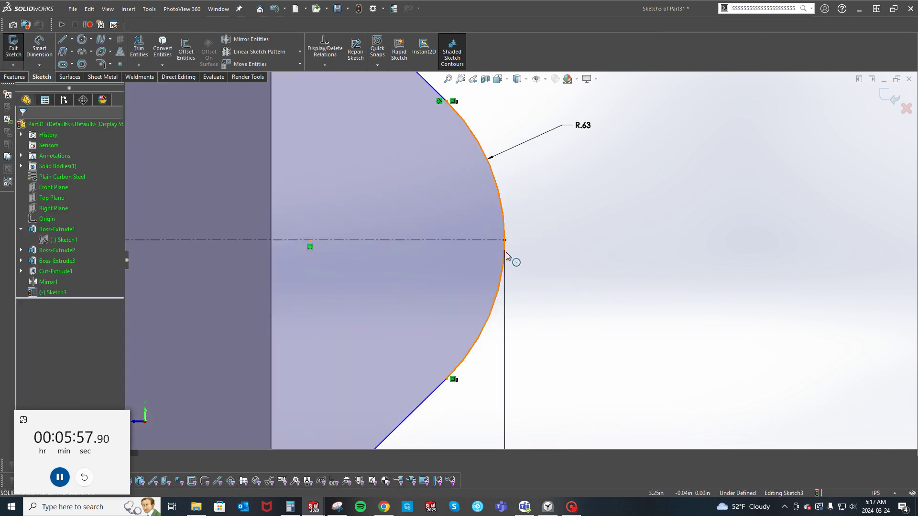
# Step: Test the arc's freedom by shifting its centre, and make the arc coincident with the horizontal centreline's outer endpoint
pyautogui.click(506, 256)
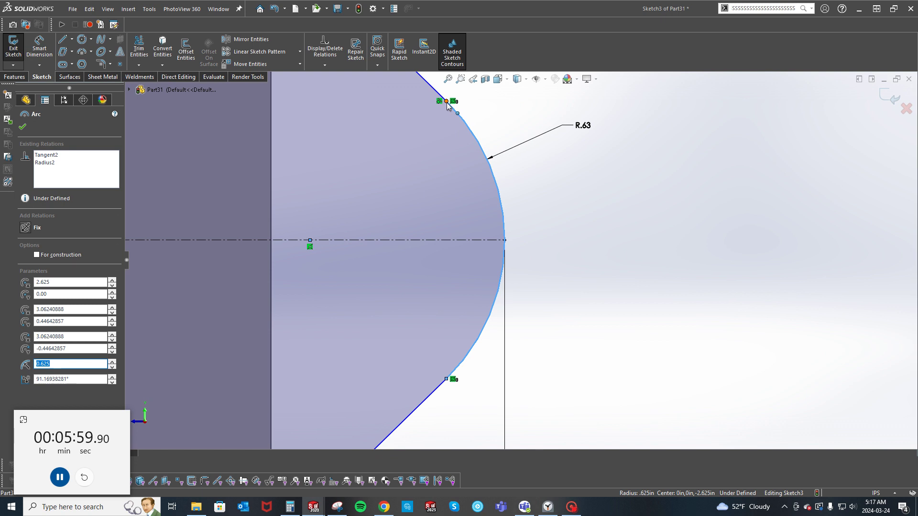
pyautogui.moveTo(311, 242); pyautogui.dragTo(287, 245)
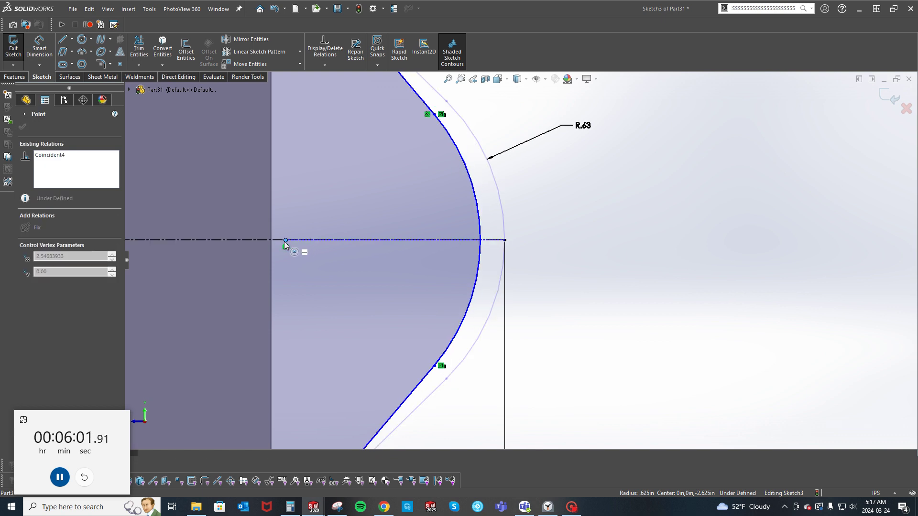
pyautogui.click(479, 205)
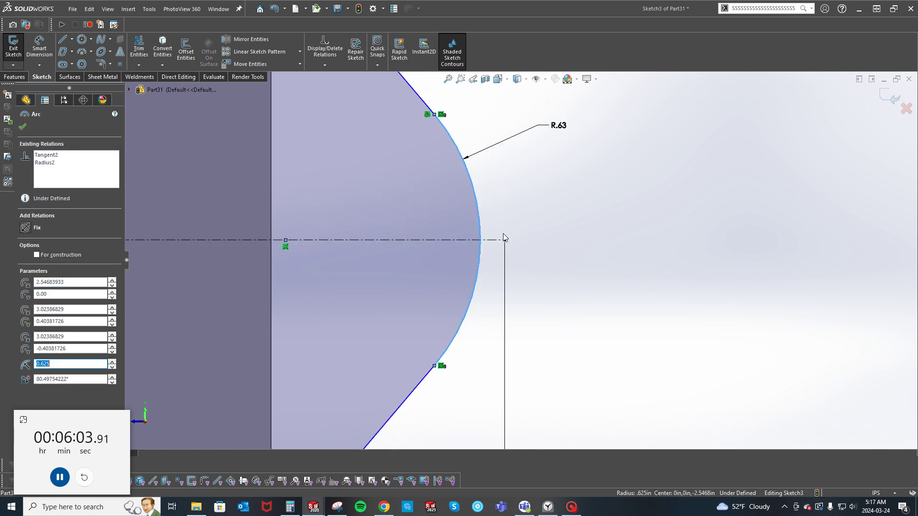
pyautogui.keyDown('ctrl'); pyautogui.click(505, 240); pyautogui.keyUp('ctrl')
pyautogui.click(558, 209)
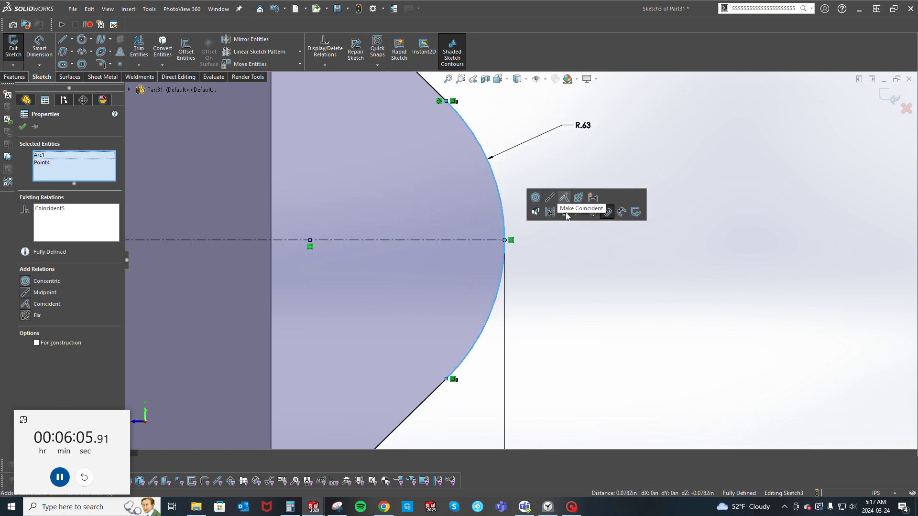
# Step: Mirror the whole closed flange profile about the vertical centreline to the opposite side of the ring
pyautogui.scroll(8, 572, 281)
pyautogui.press('s')
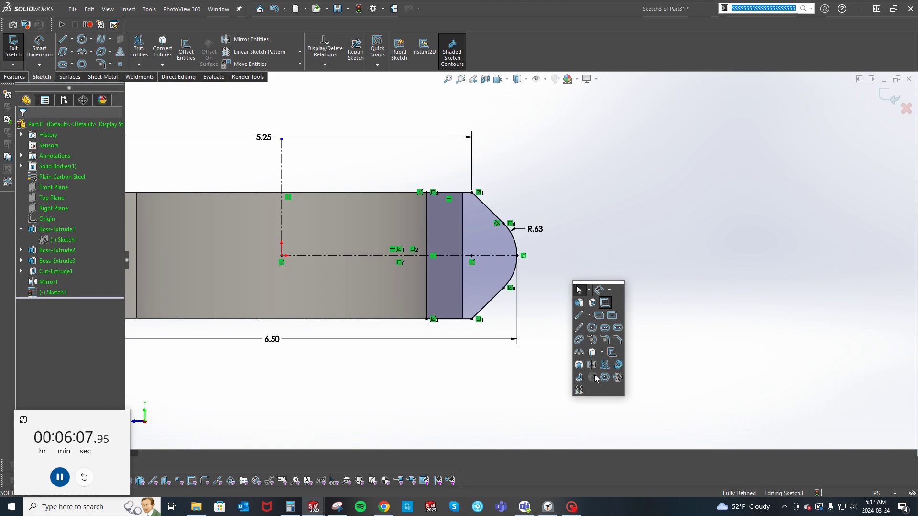
pyautogui.click(595, 369)
pyautogui.moveTo(588, 367); pyautogui.dragTo(395, 149)
pyautogui.rightClick(398, 154)
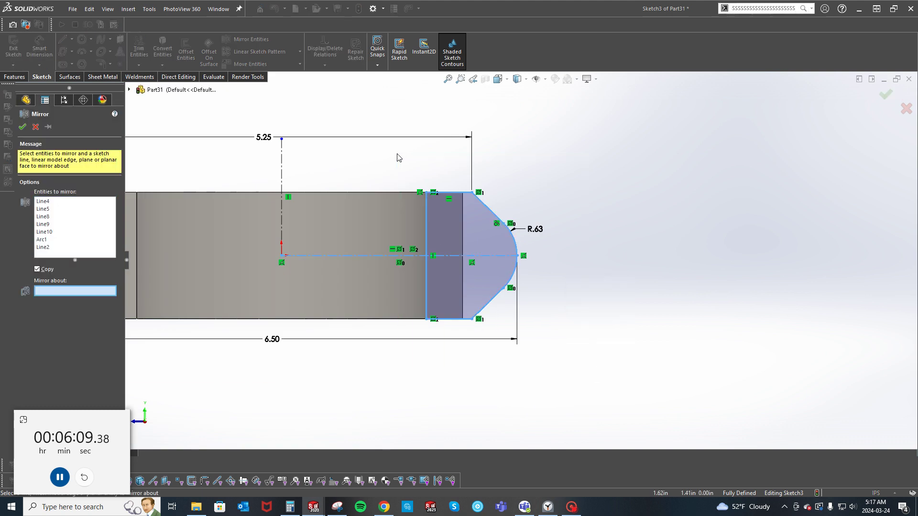
pyautogui.click(282, 178)
pyautogui.press('Return')
pyautogui.press('z')
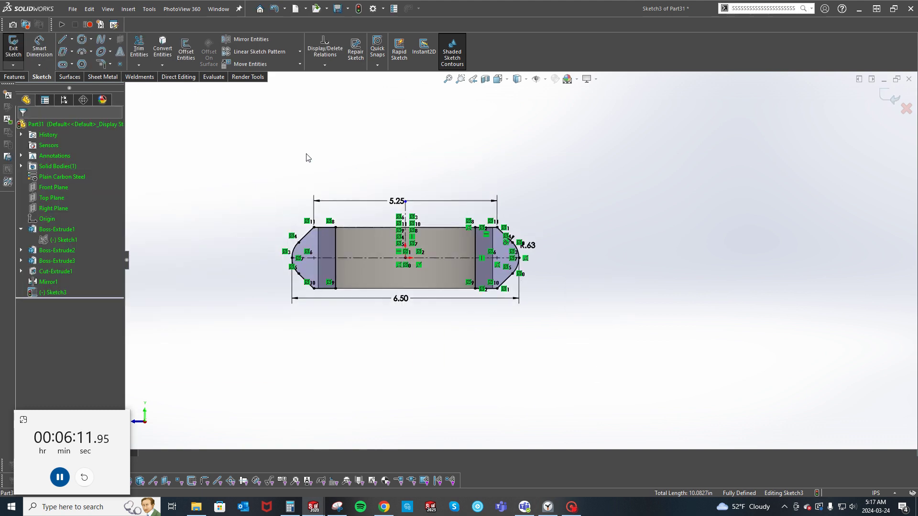
# Step: Extrude both flange profiles to a blind depth of 0.375 in in the reversed direction, back toward the rod
pyautogui.moveTo(308, 158); pyautogui.dragTo(457, 161, button='middle')
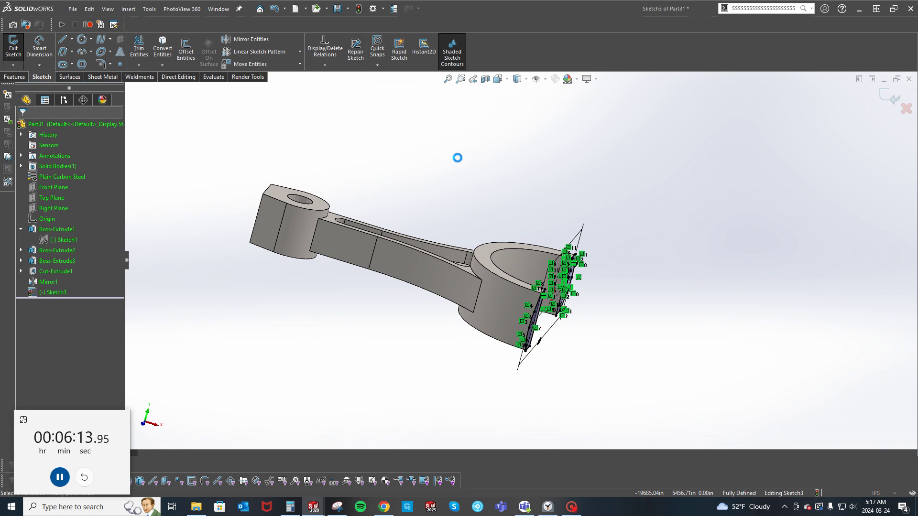
pyautogui.rightClick(464, 128)
pyautogui.click(500, 237)
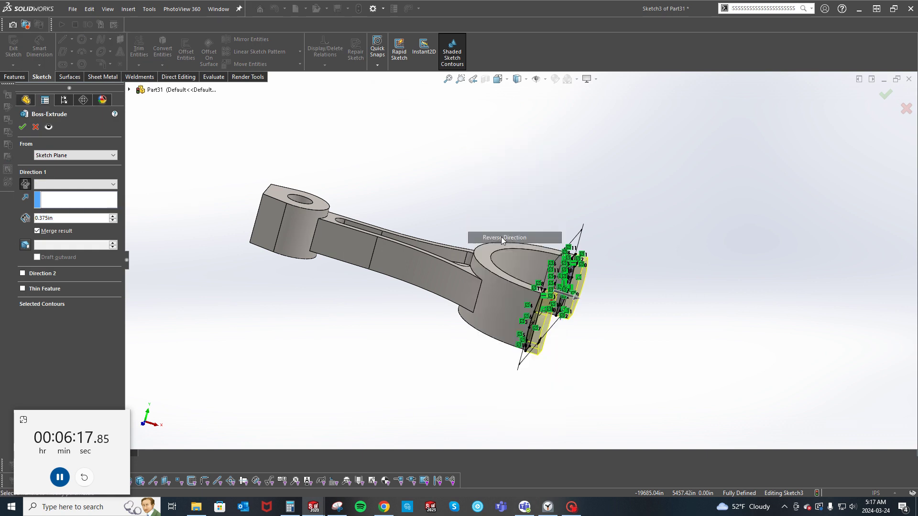
pyautogui.press('Return')
# Step: Sketch on the flange's end face, convert its rounded outer edge, and extend the arc's ends to directly above and below its centre
pyautogui.moveTo(463, 193); pyautogui.dragTo(512, 260, button='middle')
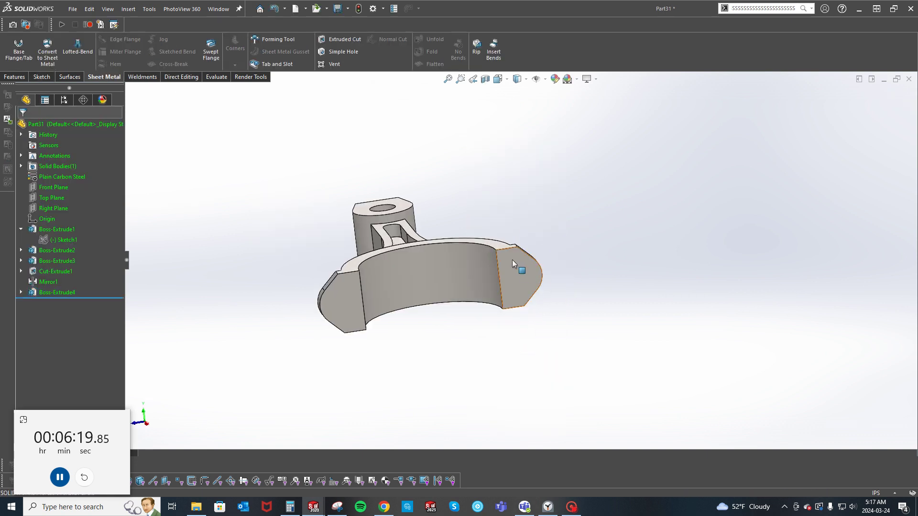
pyautogui.rightClick(512, 259)
pyautogui.click(538, 248)
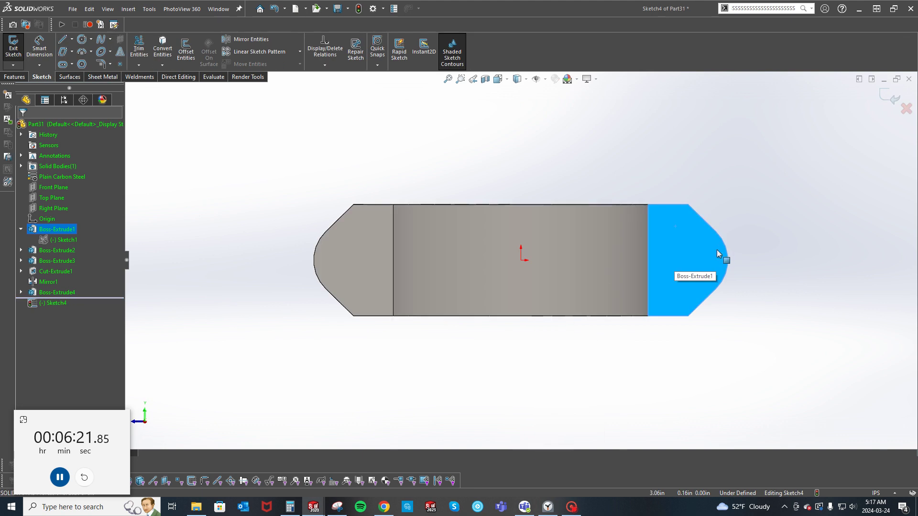
pyautogui.press('s')
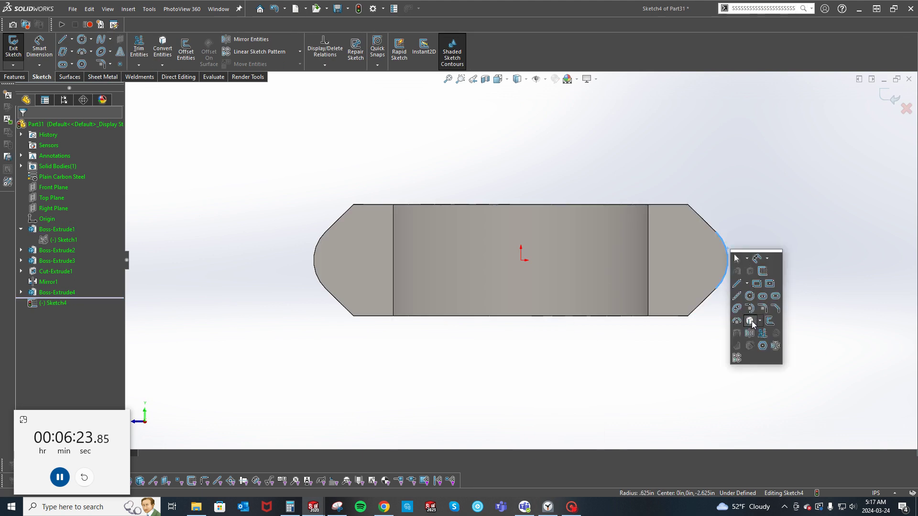
pyautogui.click(752, 324)
pyautogui.scroll(-3, 724, 248)
pyautogui.moveTo(668, 220); pyautogui.dragTo(620, 201)
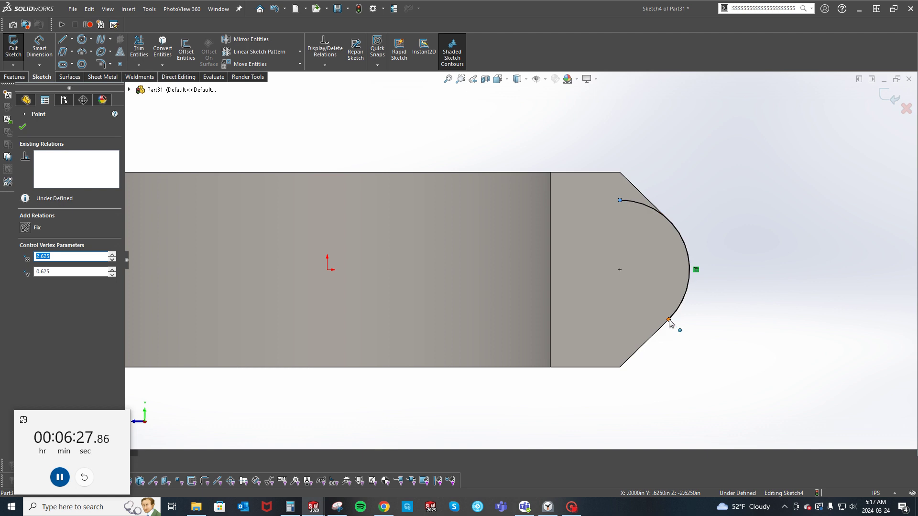
pyautogui.moveTo(669, 323)
pyautogui.mouseDown()
pyautogui.moveTo(644, 323)
pyautogui.moveTo(620, 340)
pyautogui.mouseUp()
# Step: Close the arc with two horizontal lines to the ring's inner edge, joined by a vertical line about 1.25 in long
pyautogui.press('s')
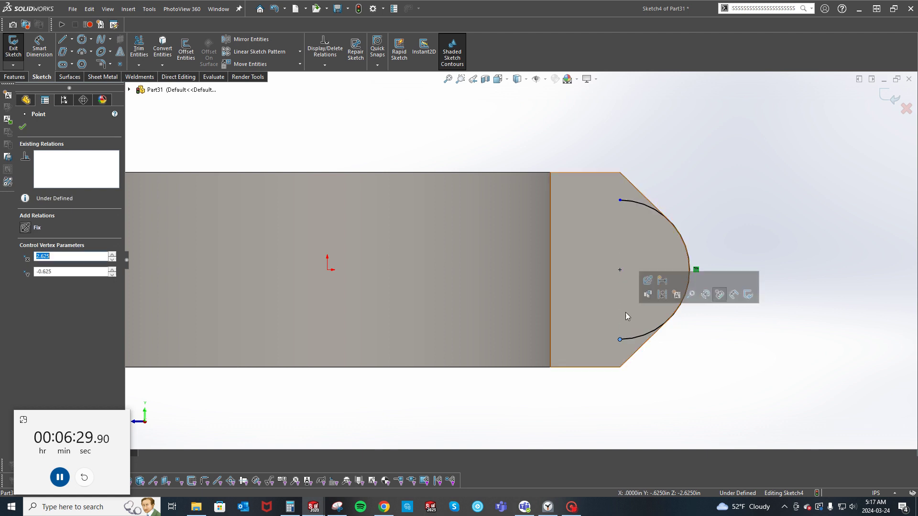
pyautogui.click(647, 168)
pyautogui.press('s')
pyautogui.click(655, 200)
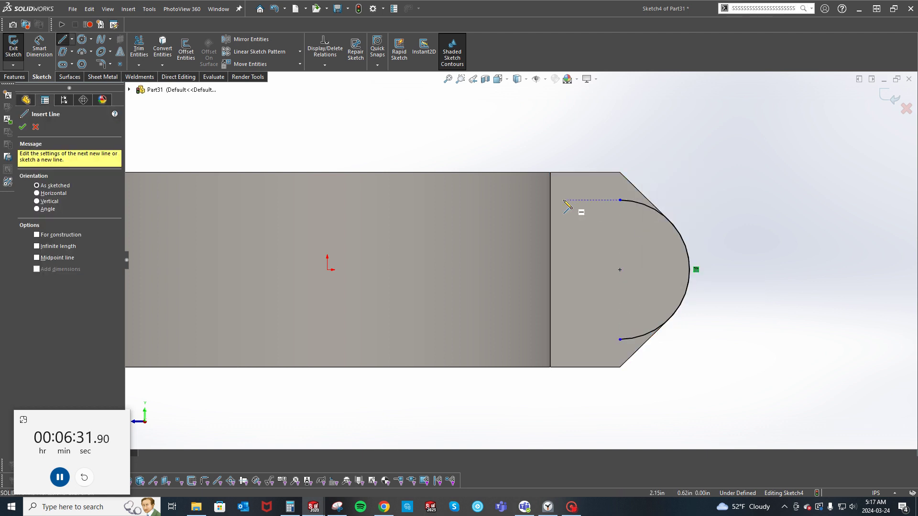
pyautogui.click(620, 199)
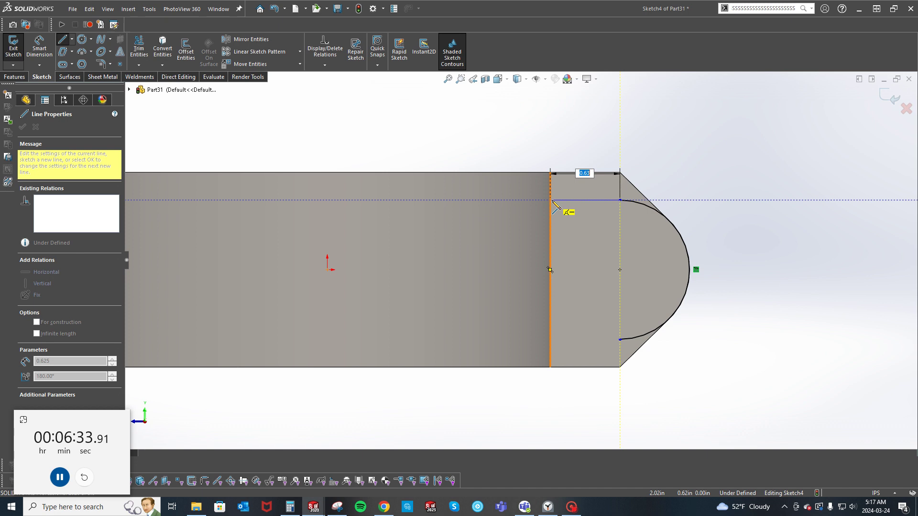
pyautogui.click(550, 200)
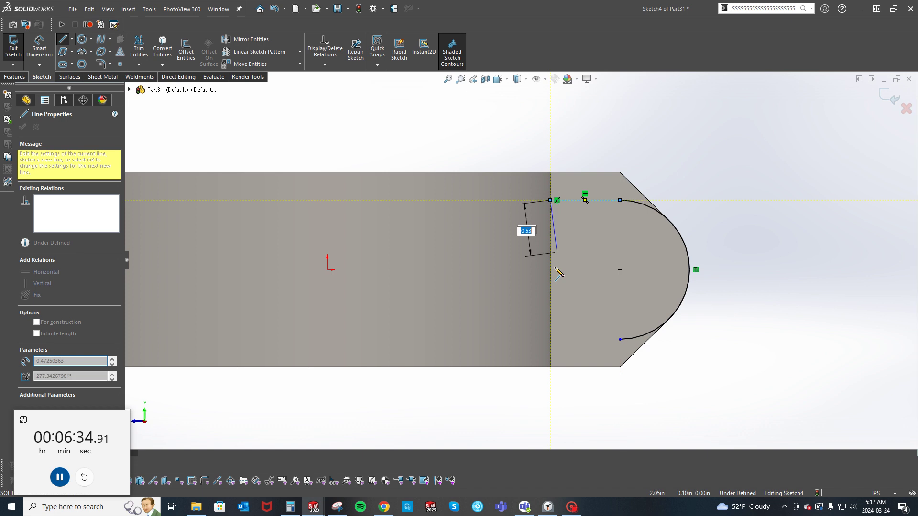
pyautogui.click(550, 339)
pyautogui.click(620, 339)
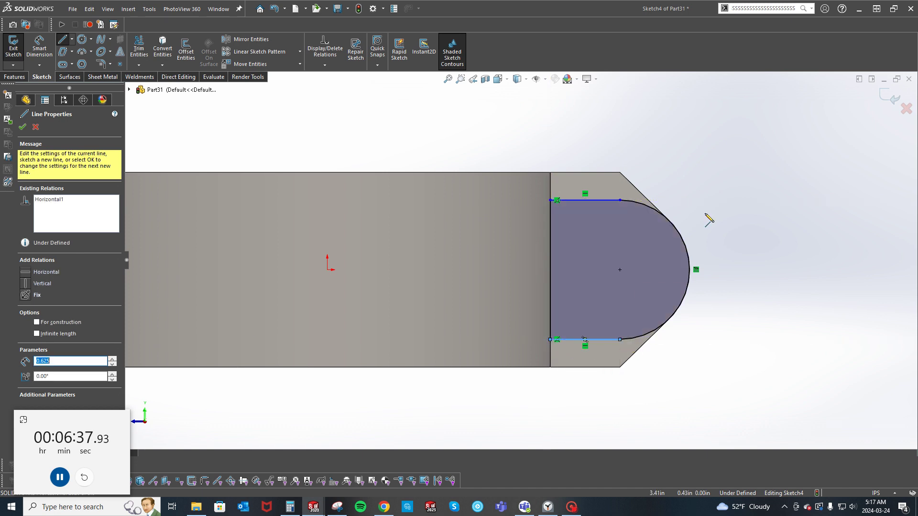
pyautogui.press('Escape')
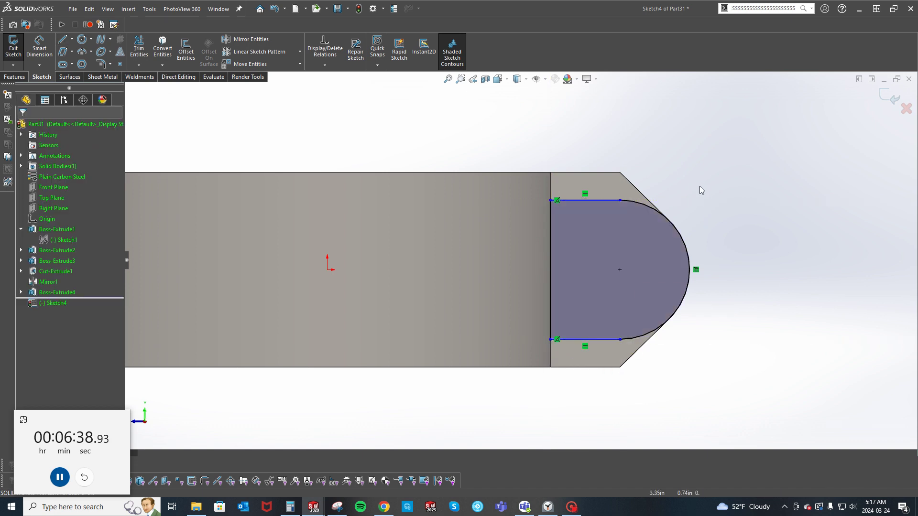
# Step: Make the arc tangent to both horizontal lines at its upper and lower ends
pyautogui.click(620, 200)
pyautogui.click(658, 177)
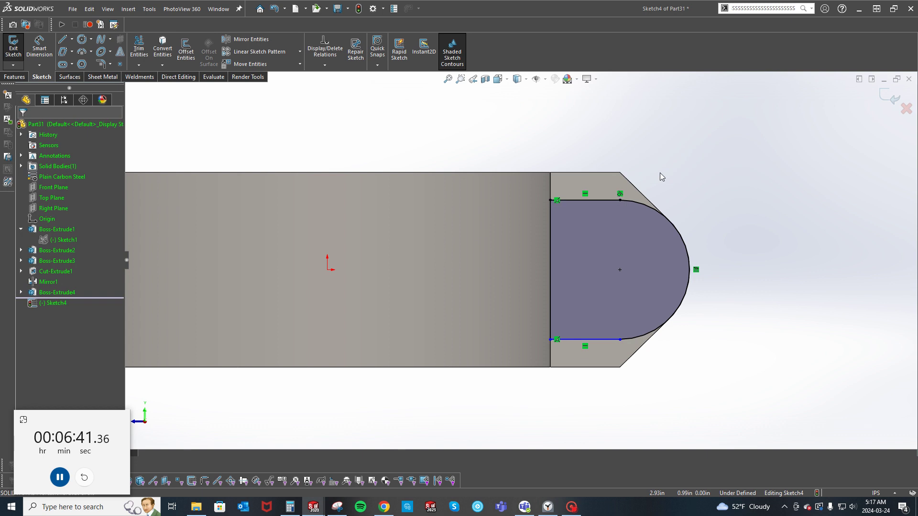
pyautogui.click(620, 339)
pyautogui.click(664, 285)
# Step: Draw a centreline about 1.85 in long upward from the origin and make it vertical
pyautogui.scroll(3, 612, 186)
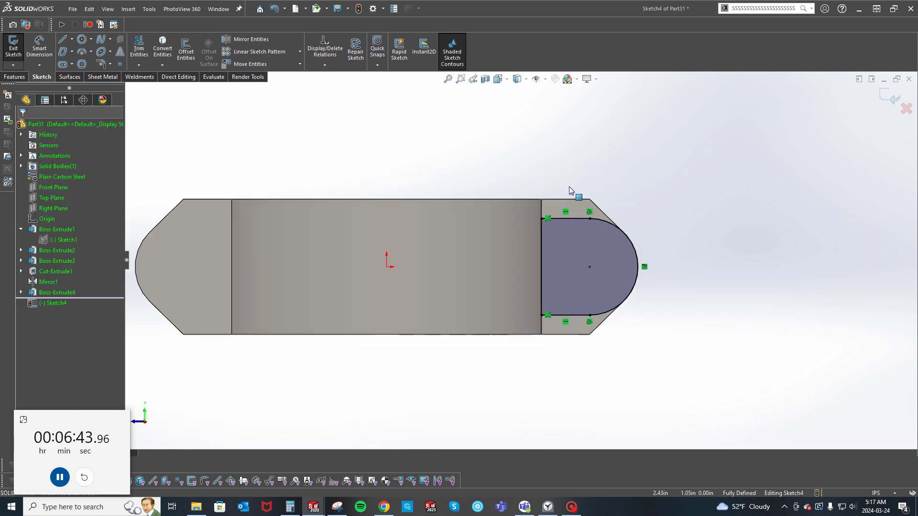
pyautogui.press('s')
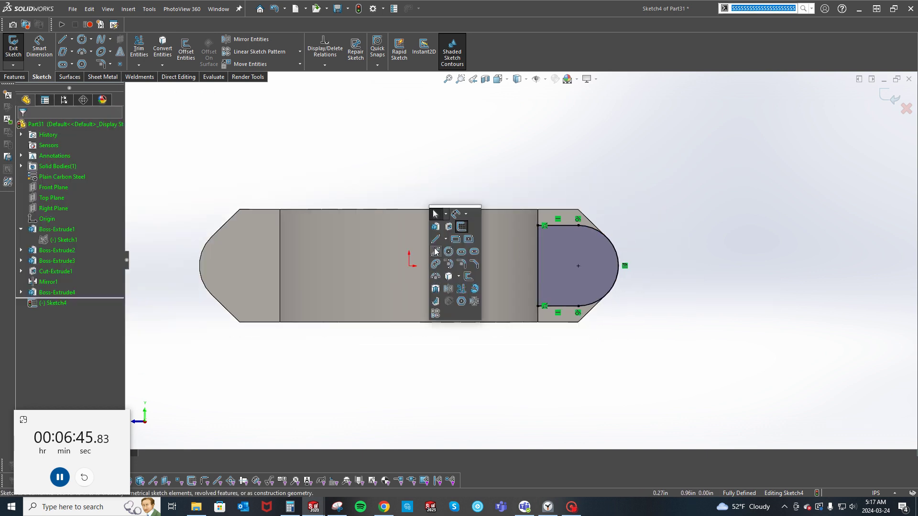
pyautogui.click(436, 251)
pyautogui.click(409, 266)
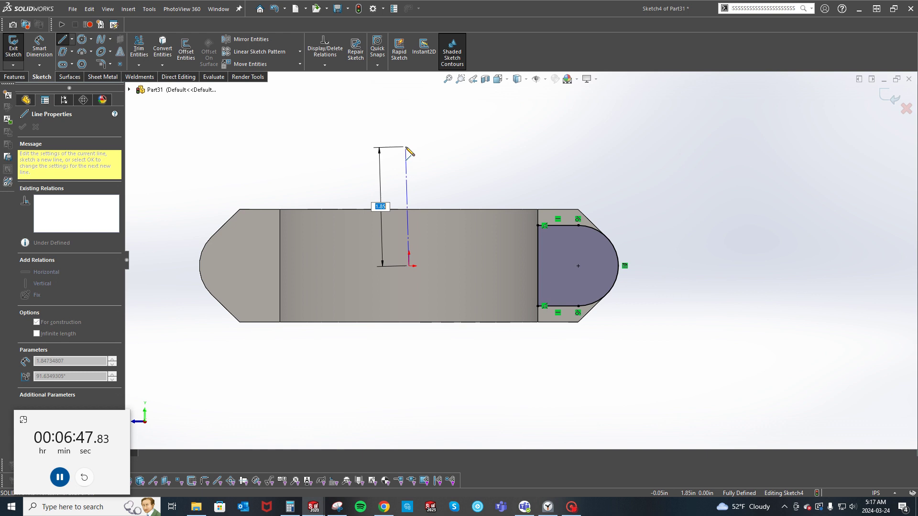
pyautogui.click(405, 147)
pyautogui.press('Escape')
pyautogui.moveTo(416, 175); pyautogui.dragTo(343, 140)
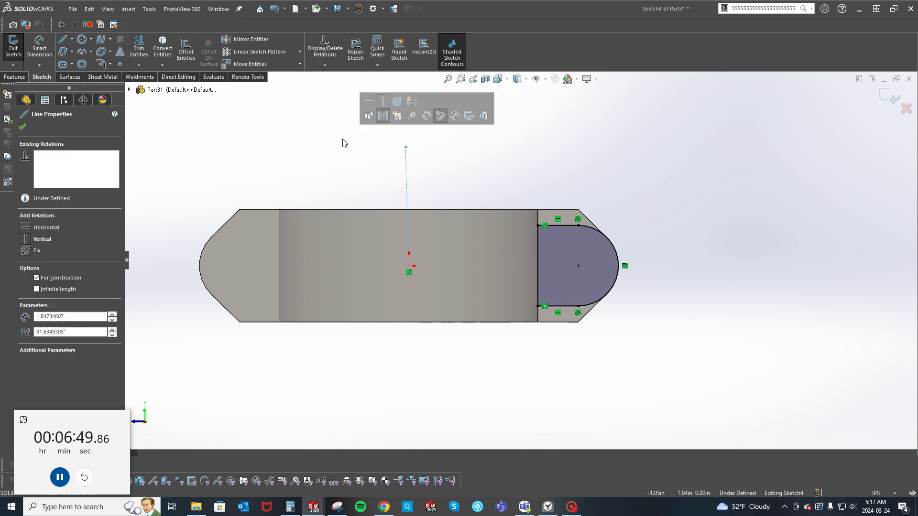
pyautogui.press('Escape')
# Step: Mirror the round-ended boss profile about the vertical centreline onto the opposite flange
pyautogui.press('s')
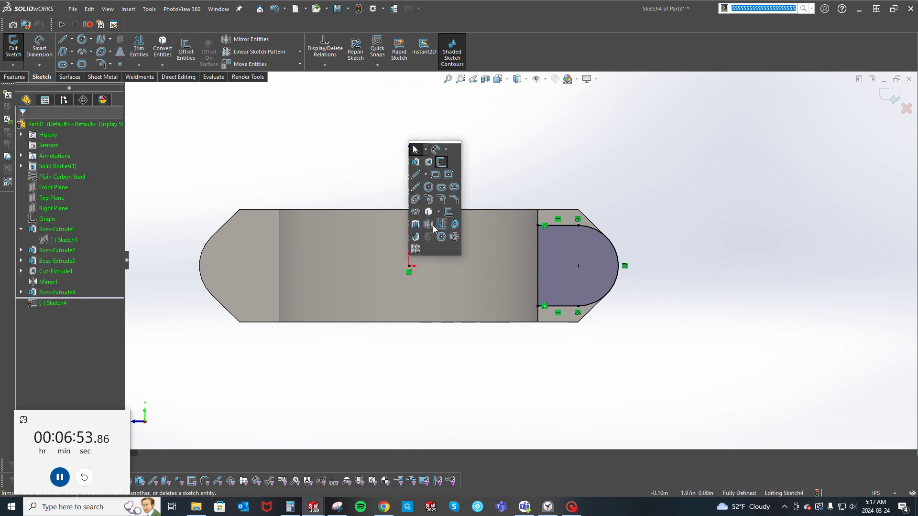
pyautogui.click(428, 224)
pyautogui.moveTo(644, 327); pyautogui.dragTo(529, 174)
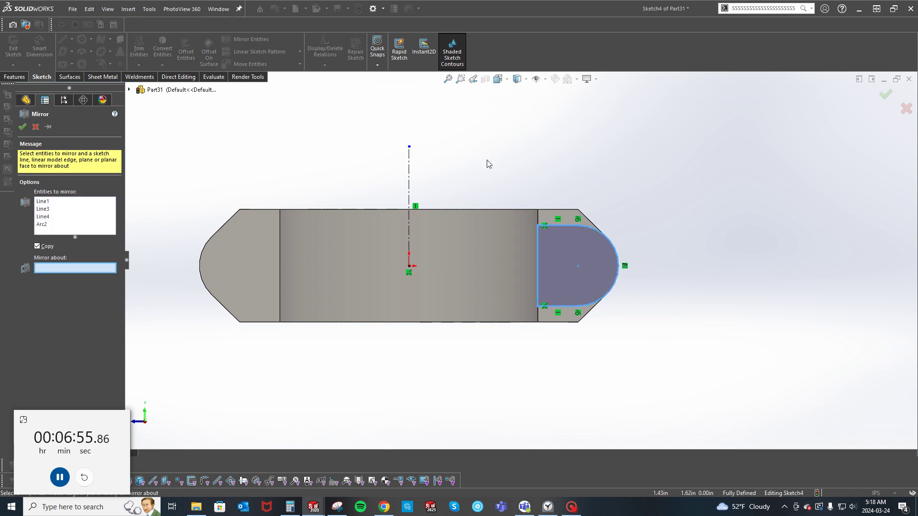
pyautogui.click(408, 170)
pyautogui.press('Return')
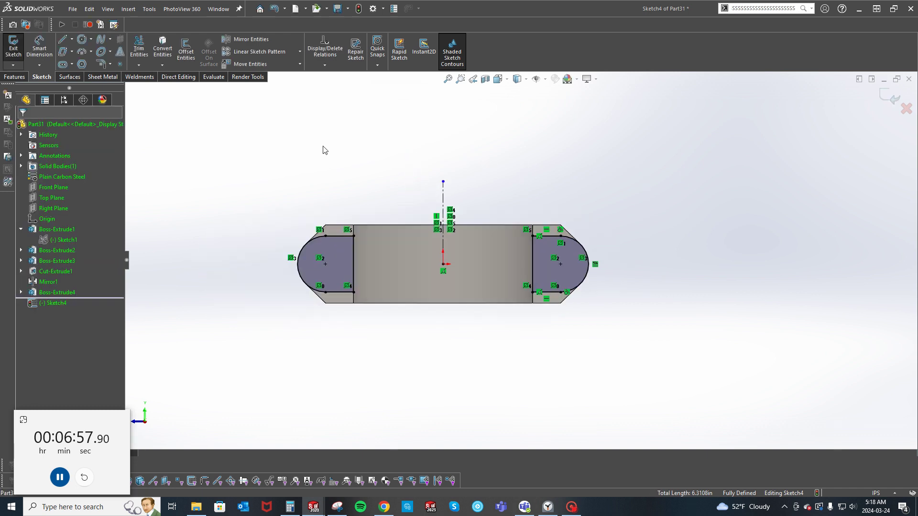
# Step: Extrude both round-ended profiles to a blind depth of 1.25 in, reversed to run back toward the rod
pyautogui.moveTo(322, 148); pyautogui.dragTo(420, 162, button='middle')
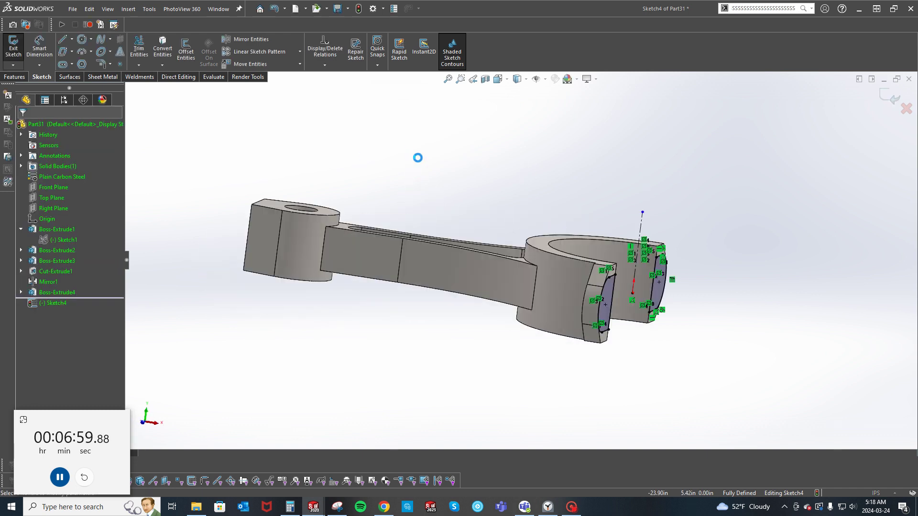
pyautogui.write('1.25in')
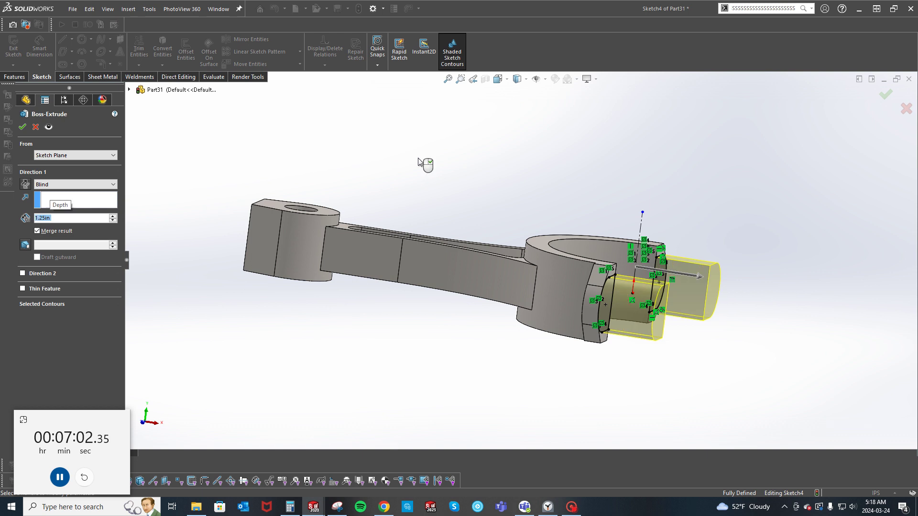
pyautogui.press('Return')
pyautogui.rightClick(455, 138)
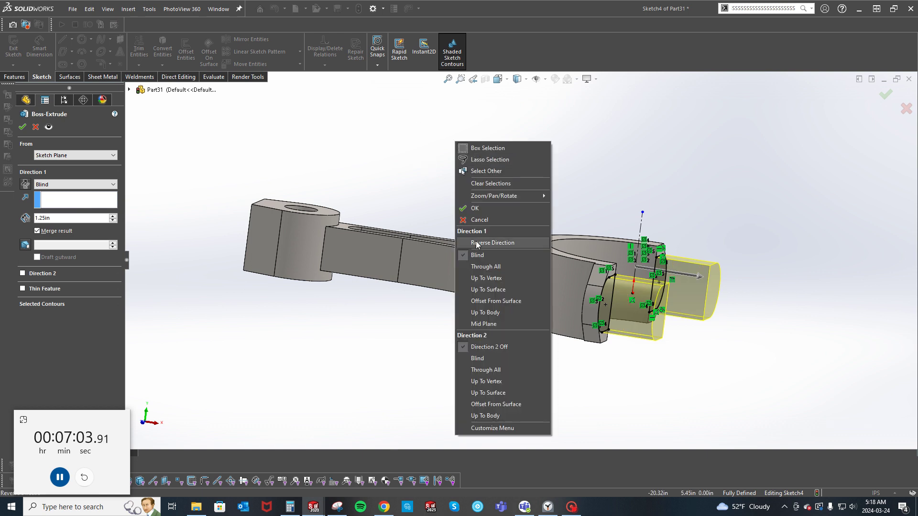
pyautogui.click(475, 241)
pyautogui.press('Return')
# Step: Start a sketch on the other flange's end face and draw a vertical centreline upward from the origin
pyautogui.moveTo(528, 241); pyautogui.dragTo(503, 297, button='middle')
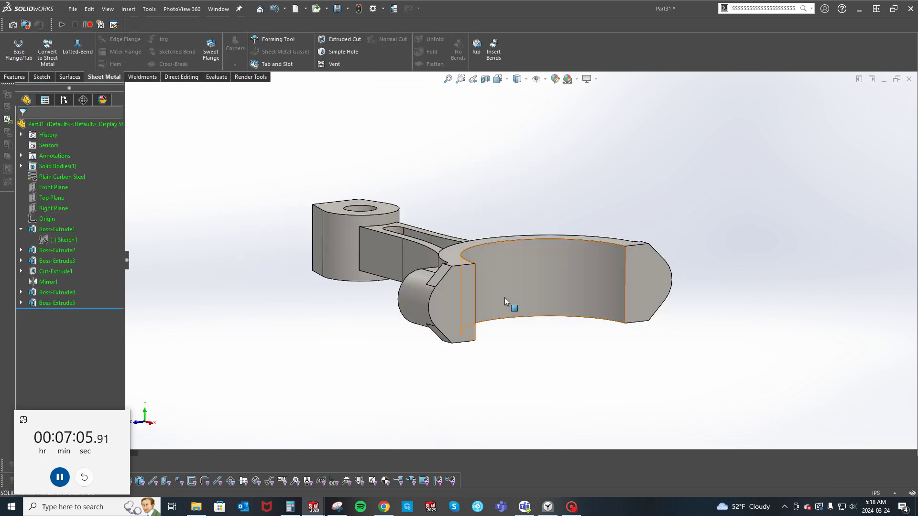
pyautogui.rightClick(464, 299)
pyautogui.press('Escape')
pyautogui.press('s')
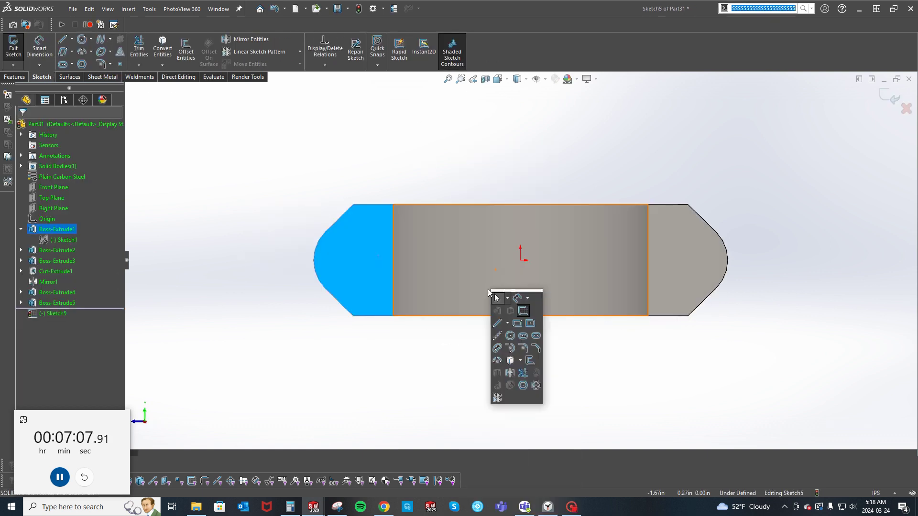
pyautogui.click(498, 336)
pyautogui.click(521, 260)
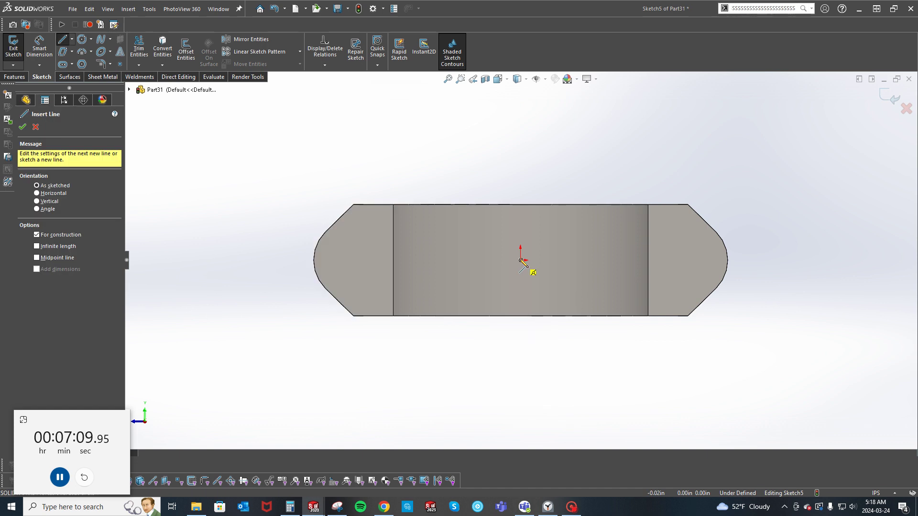
pyautogui.click(520, 144)
pyautogui.press('Escape')
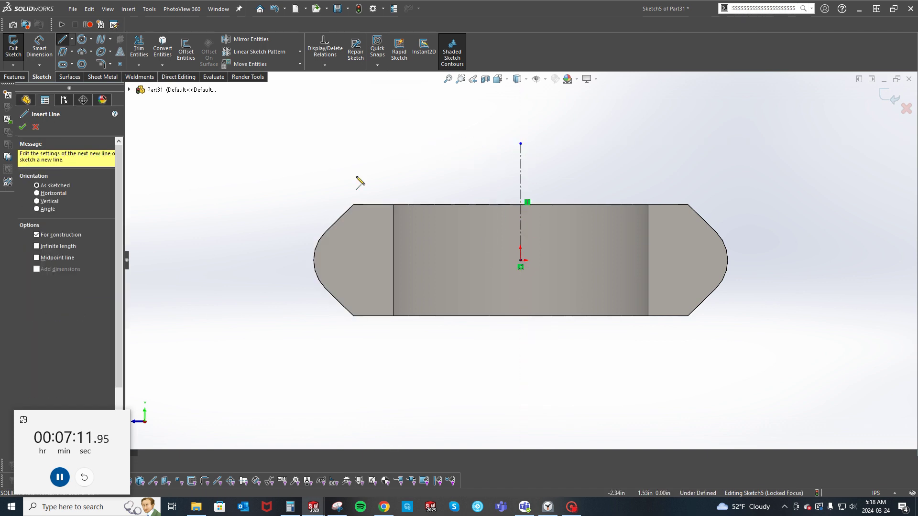
# Step: Draw a 0.5 in diameter circle at the centre of the flange's rounded end
pyautogui.press('c')
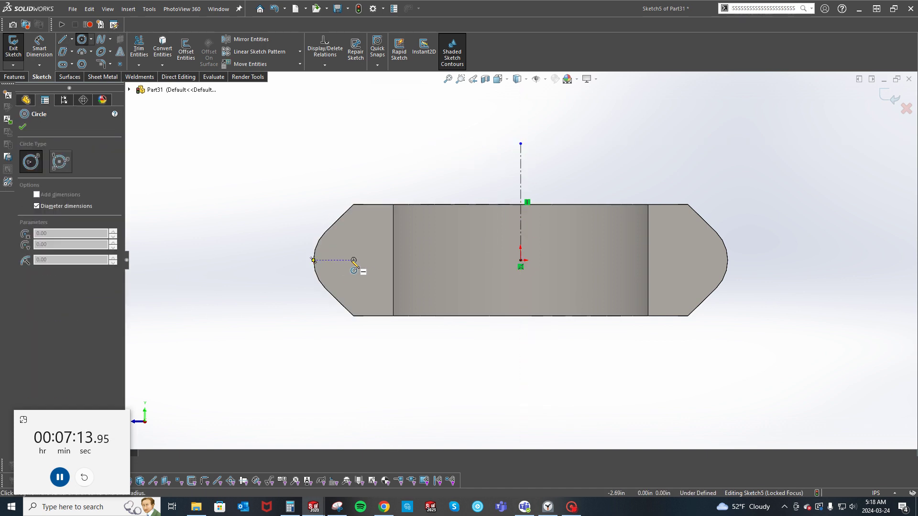
pyautogui.click(354, 260)
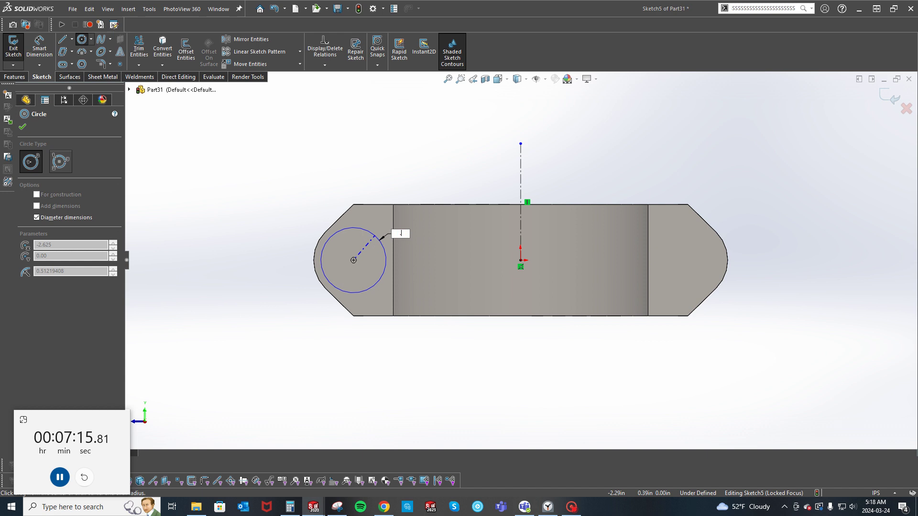
pyautogui.write('.5')
pyautogui.press('Return')
# Step: Mirror the bolt hole circle about the vertical centreline onto the opposite flange
pyautogui.press('s')
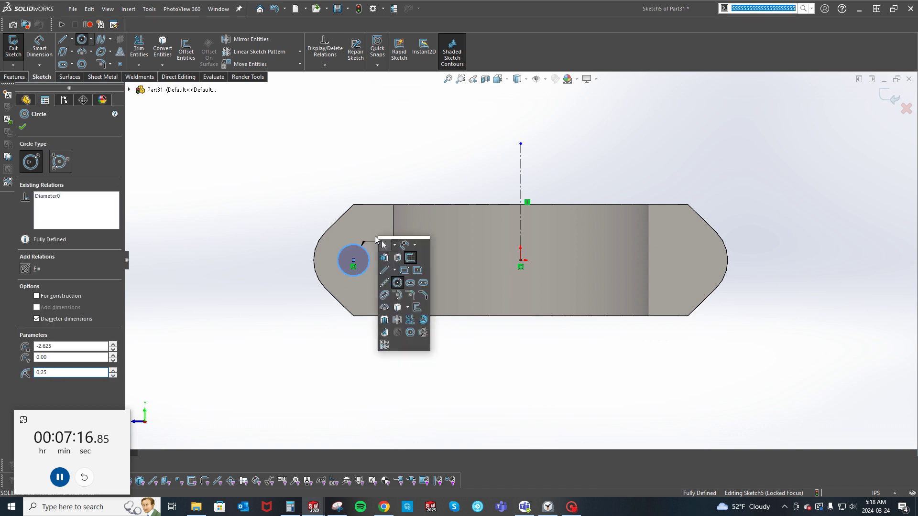
pyautogui.click(397, 320)
pyautogui.click(522, 190)
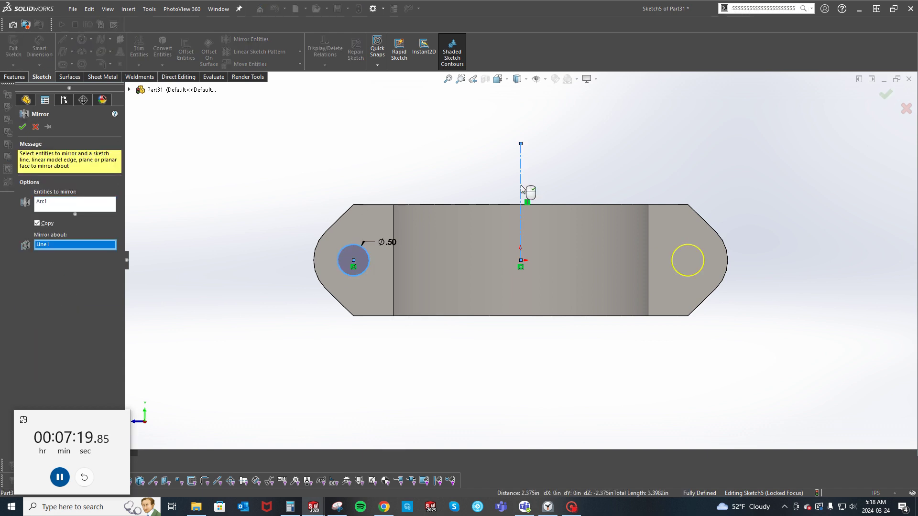
pyautogui.press('Return')
# Step: Cut-extrude both bolt hole circles through the big end's flanges
pyautogui.press('c')
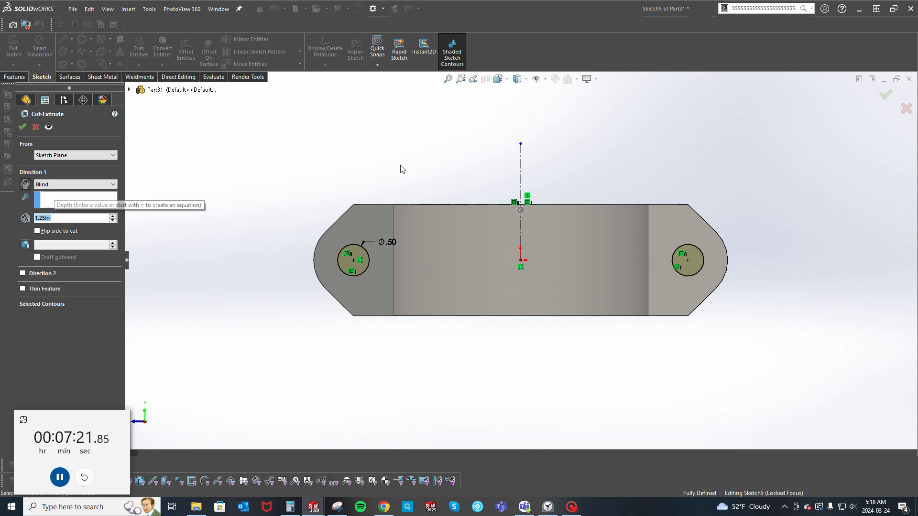
pyautogui.rightClick(400, 165)
pyautogui.click(431, 291)
pyautogui.press('Return')
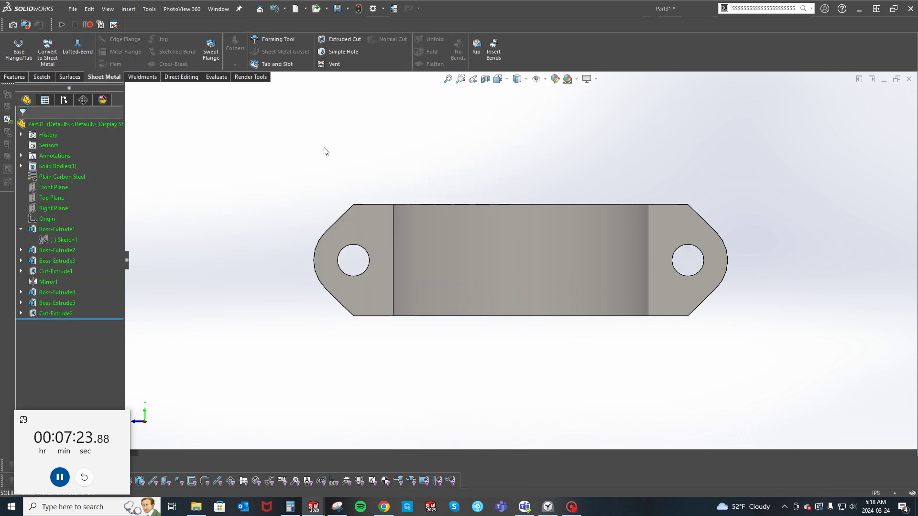
# Step: Evaluate the rod's mass properties in inches and pounds with 2 decimal places, and stop the stopwatch
pyautogui.moveTo(324, 149); pyautogui.dragTo(465, 294, button='middle')
pyautogui.press('s')
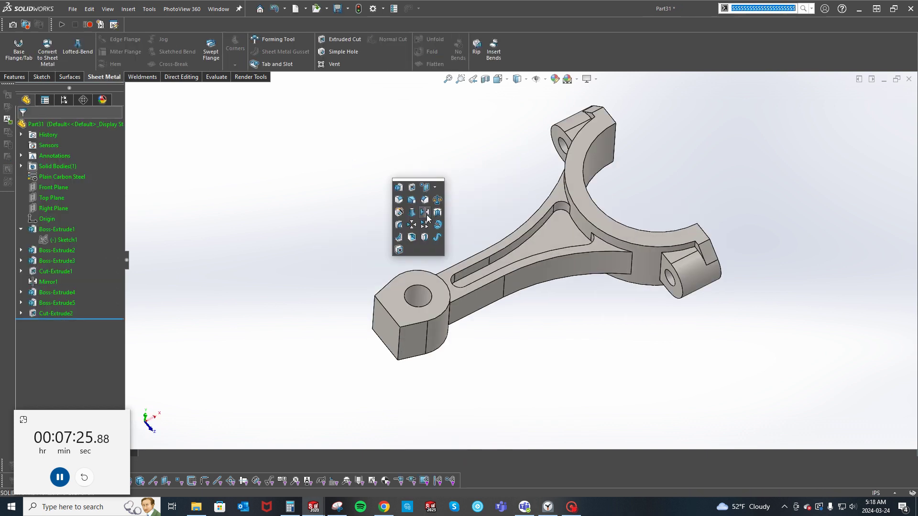
pyautogui.click(437, 202)
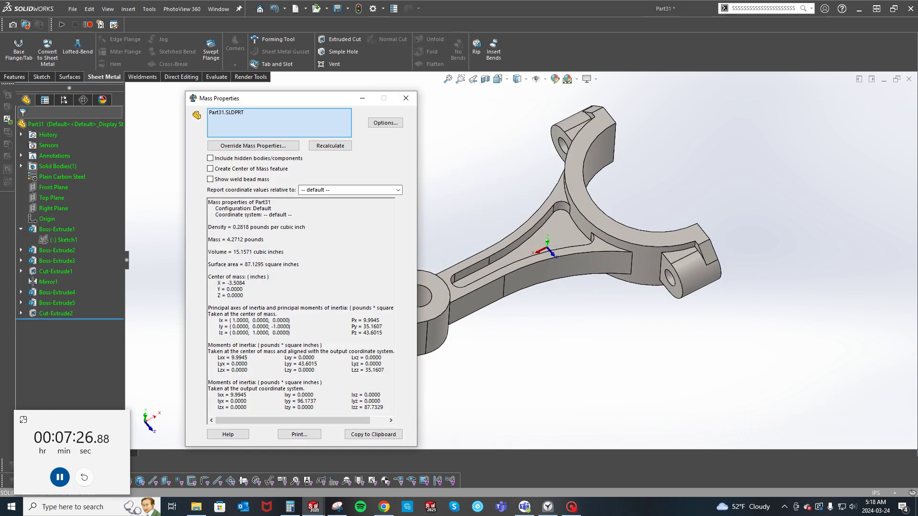
pyautogui.click(381, 122)
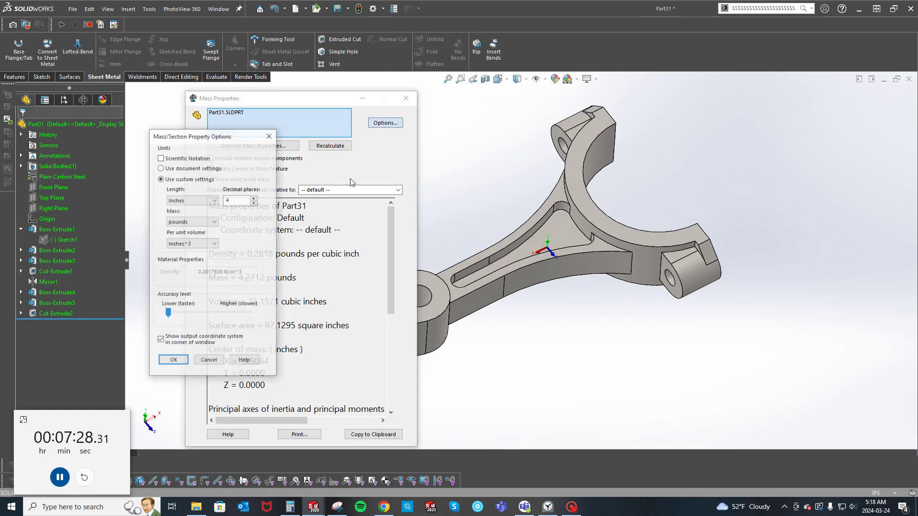
pyautogui.click(254, 203)
pyautogui.click(254, 203)
pyautogui.click(173, 361)
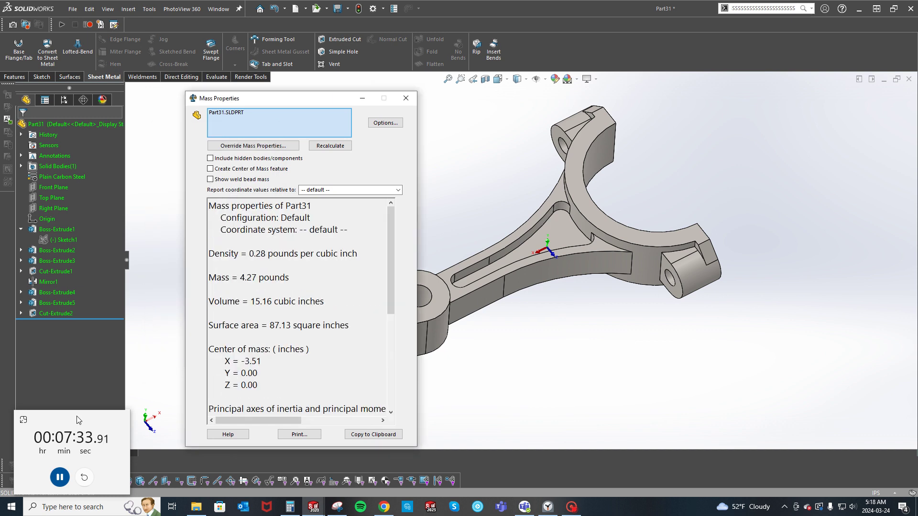
pyautogui.click(65, 474)
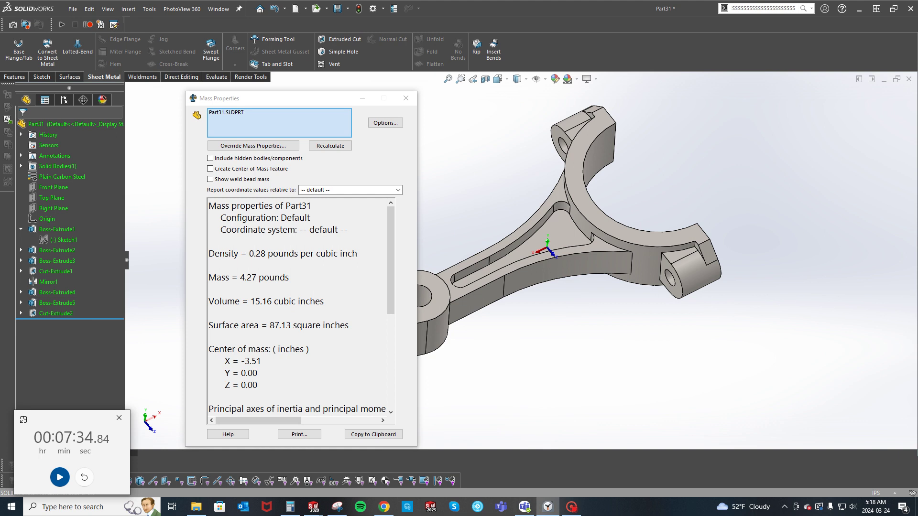
pyautogui.click(406, 98)
# Step: Examine the edges on both sides where the rod's curved arms meet the outer face of the big end's ring
pyautogui.moveTo(418, 294); pyautogui.dragTo(621, 191, button='middle')
pyautogui.scroll(-6, 622, 213)
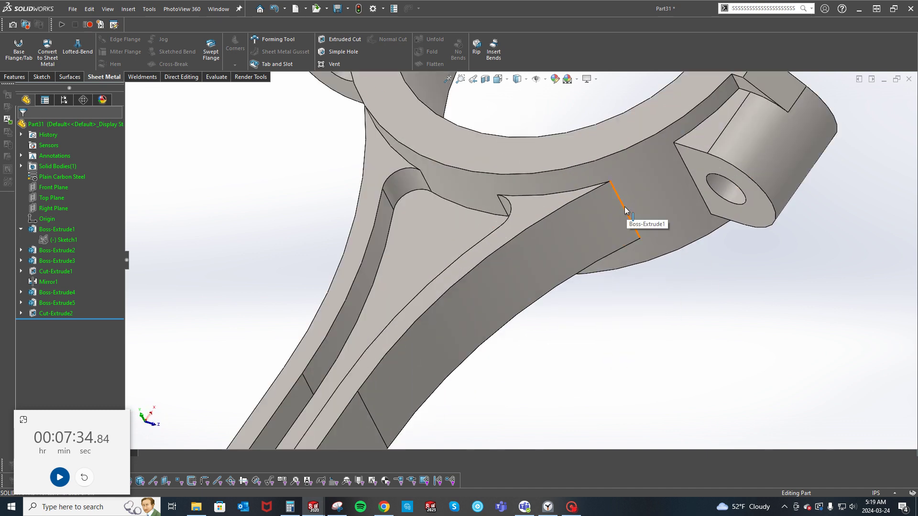
pyautogui.click(624, 208)
pyautogui.scroll(6, 624, 208)
pyautogui.moveTo(623, 209); pyautogui.dragTo(603, 277, button='middle')
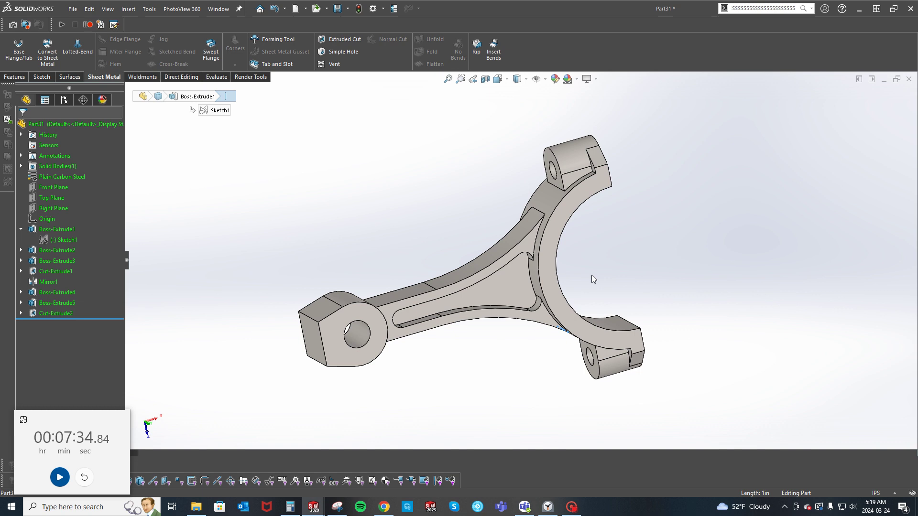
pyautogui.scroll(-8, 534, 228)
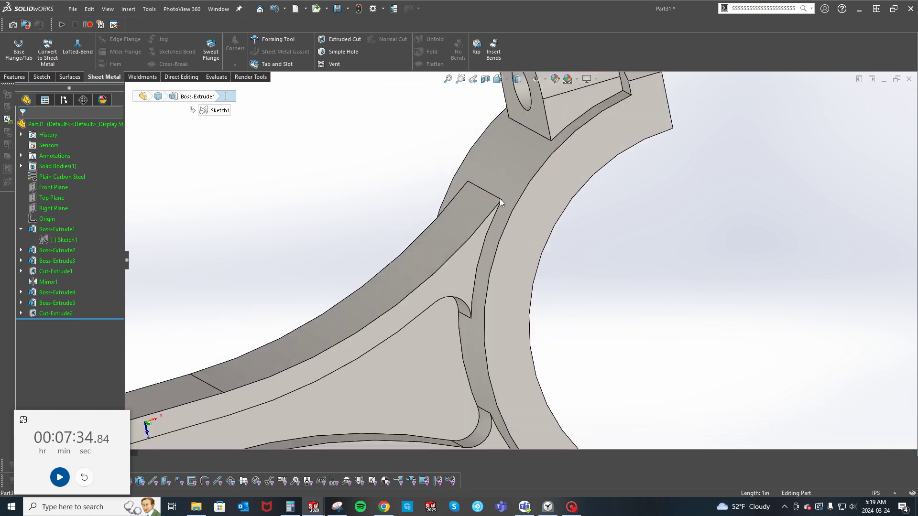
pyautogui.click(488, 201)
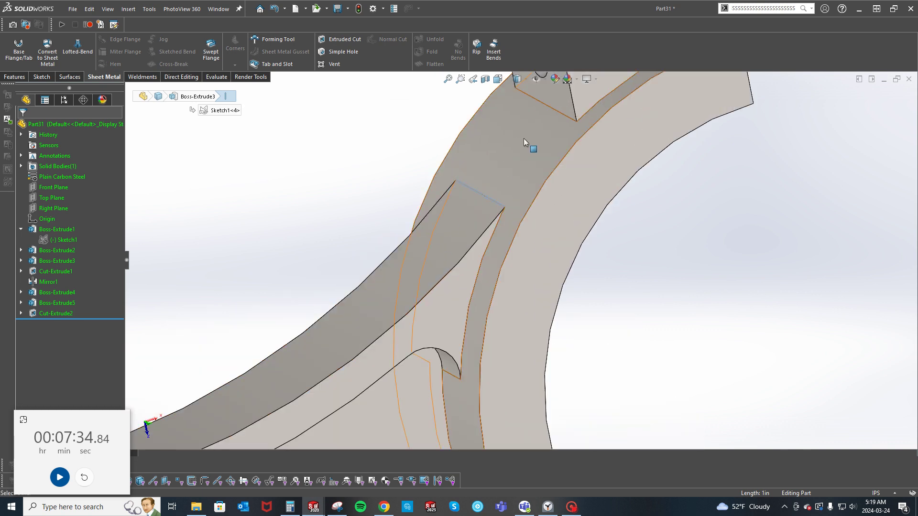
pyautogui.scroll(8, 512, 186)
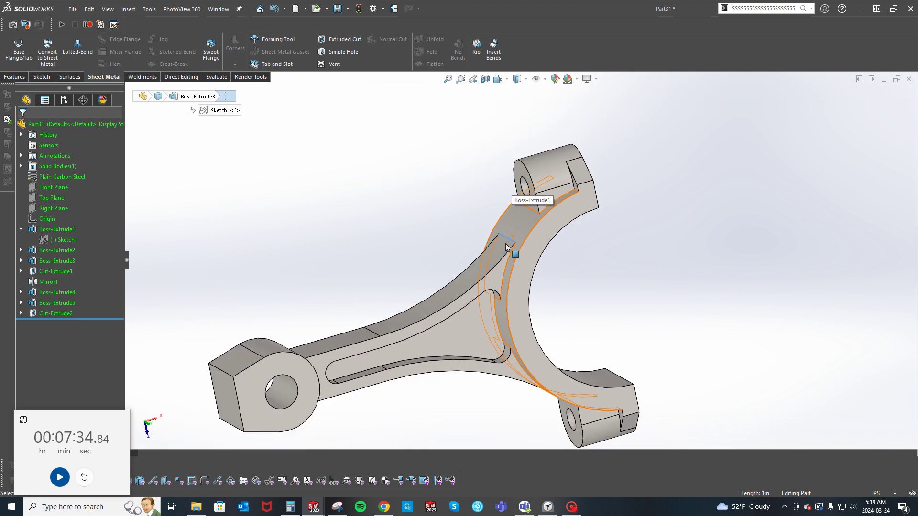
pyautogui.moveTo(480, 223); pyautogui.dragTo(545, 331, button='middle')
pyautogui.scroll(-6, 511, 239)
pyautogui.scroll(8, 450, 249)
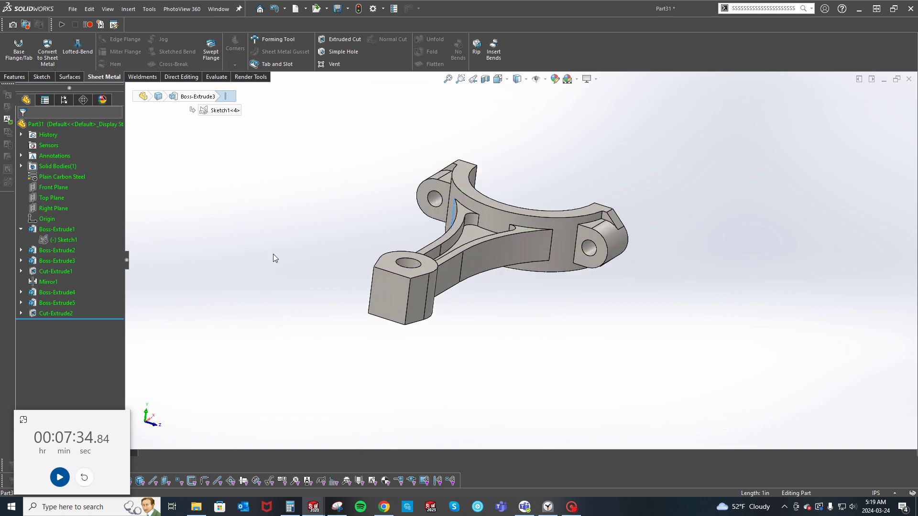